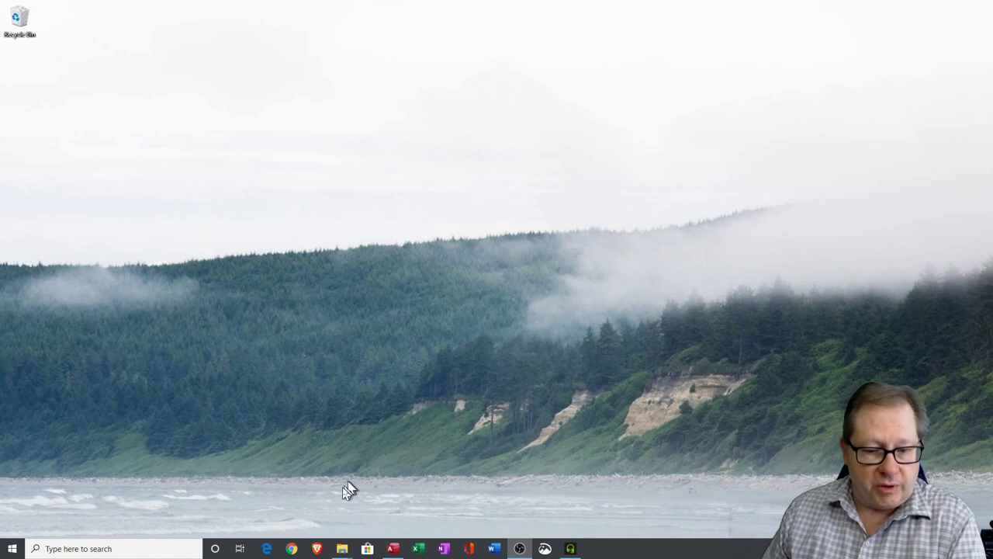
- Open the Operators & Expressions database and start a new query in Design View
mouse_move(344, 552)
click(393, 548)
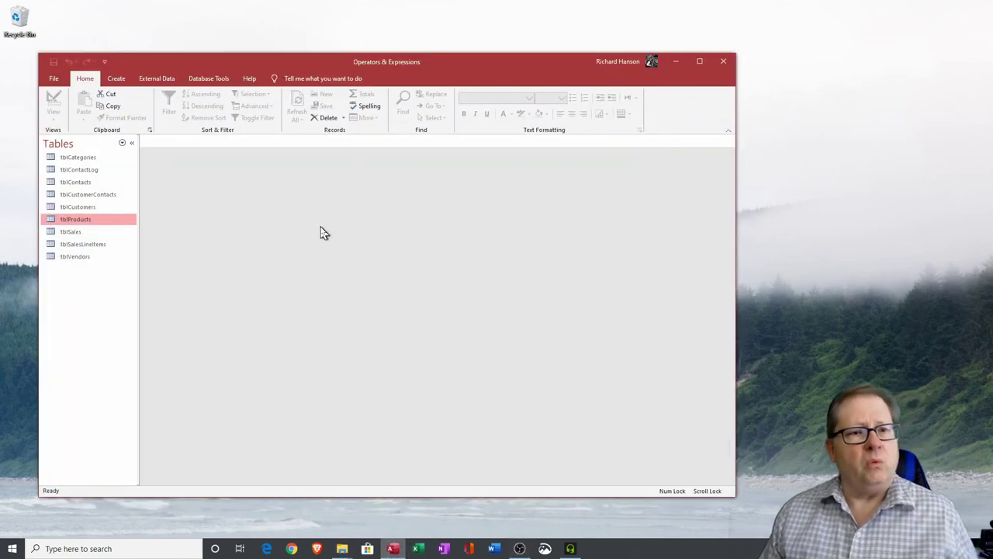
click(116, 79)
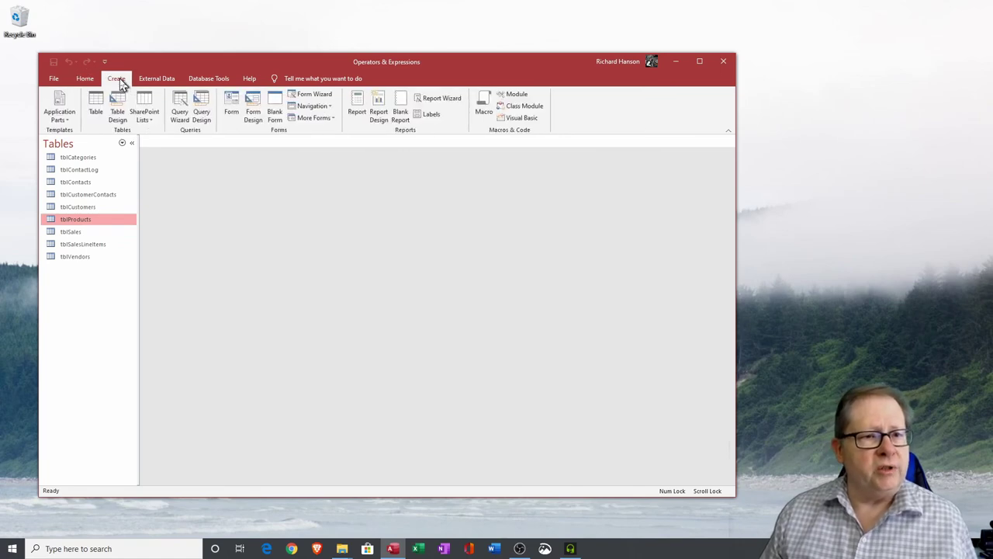
click(200, 114)
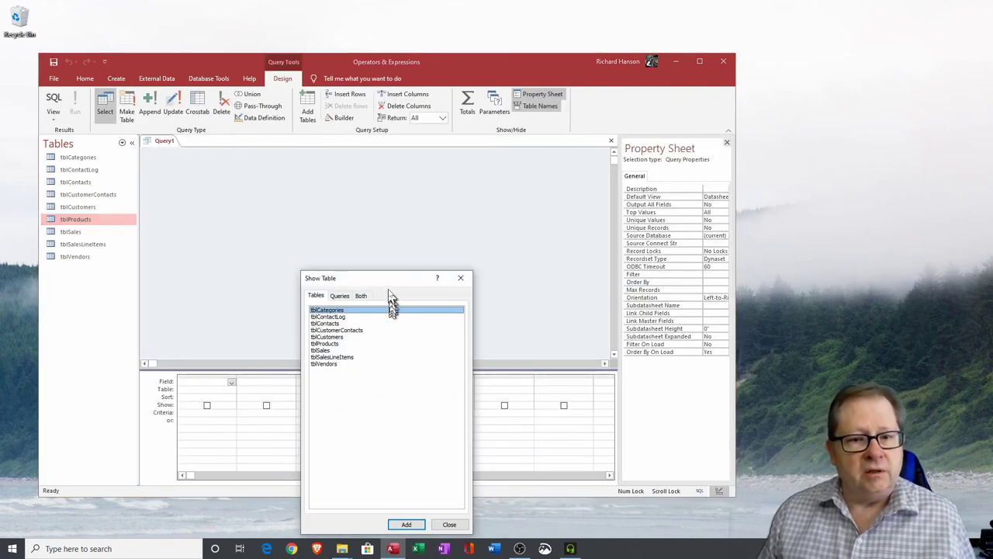
- Add tblCustomers, tblSales, tblSalesLineItems and tblProducts to the query and close the table list
drag(390, 283, 452, 237)
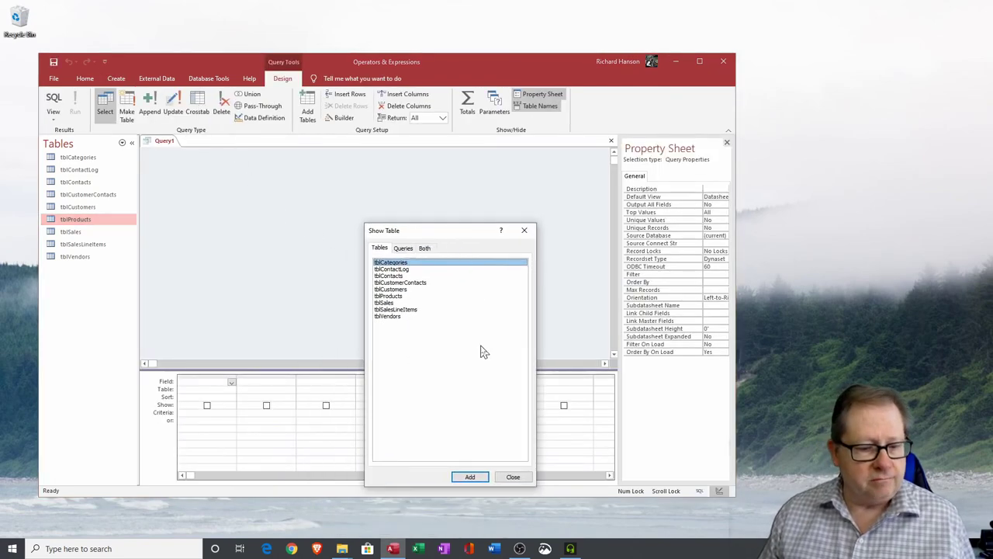
double_click(409, 289)
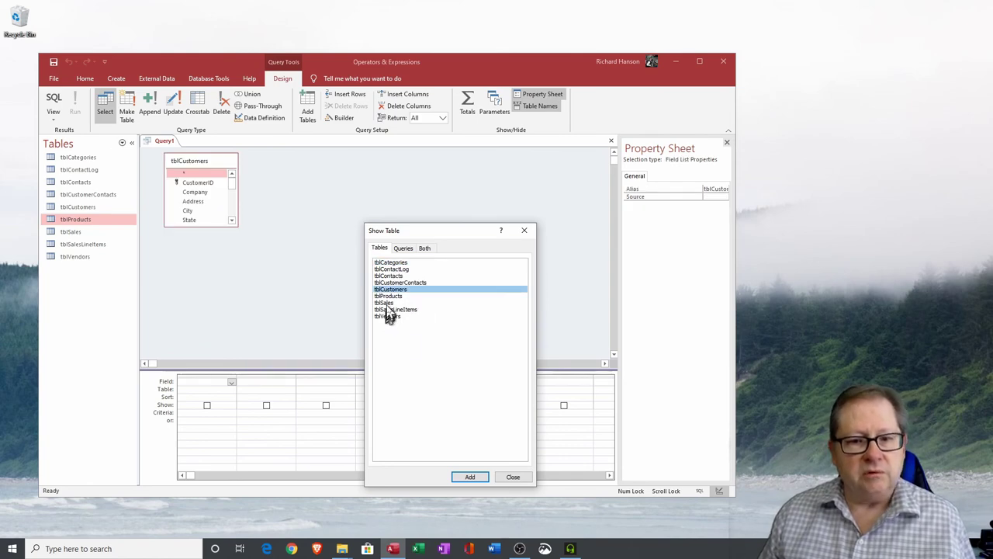
click(388, 302)
click(468, 475)
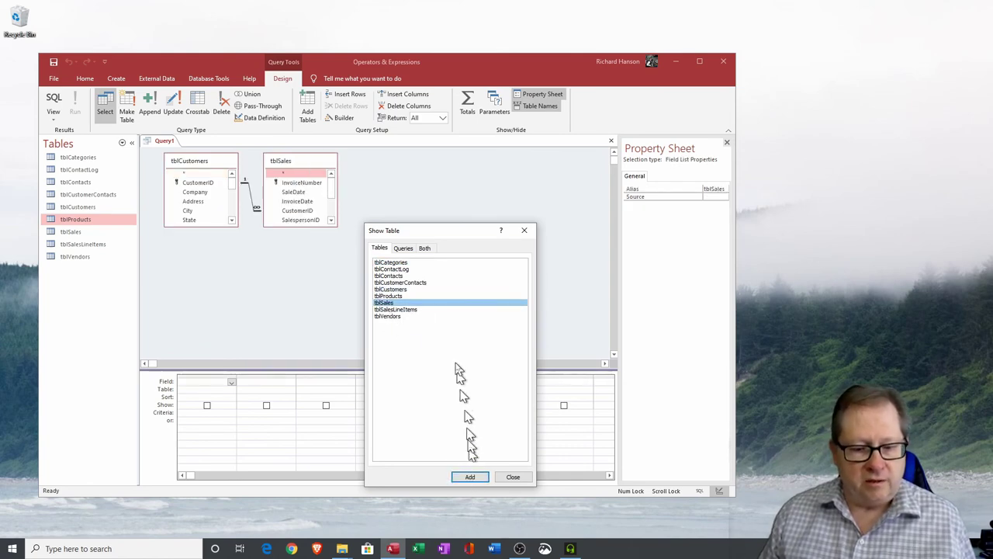
click(399, 310)
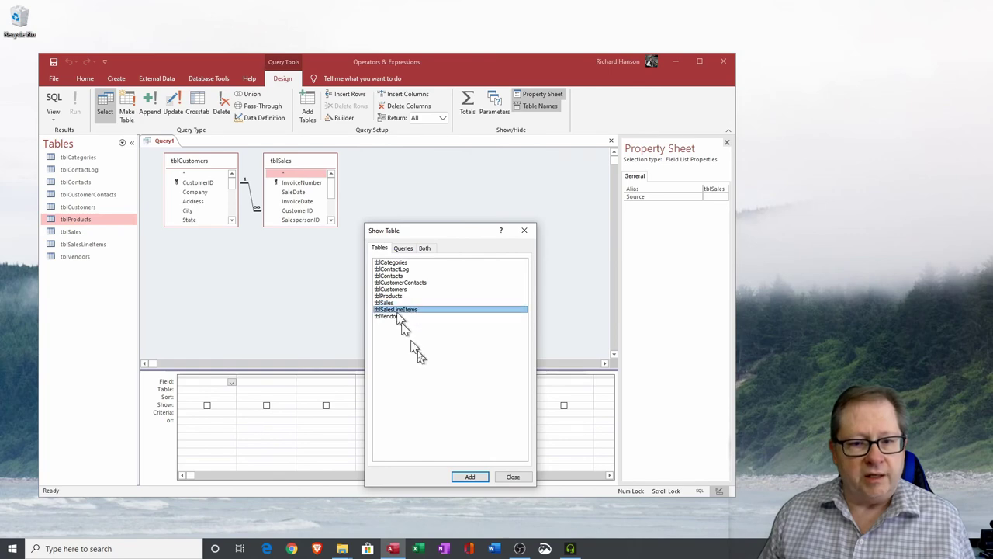
click(471, 477)
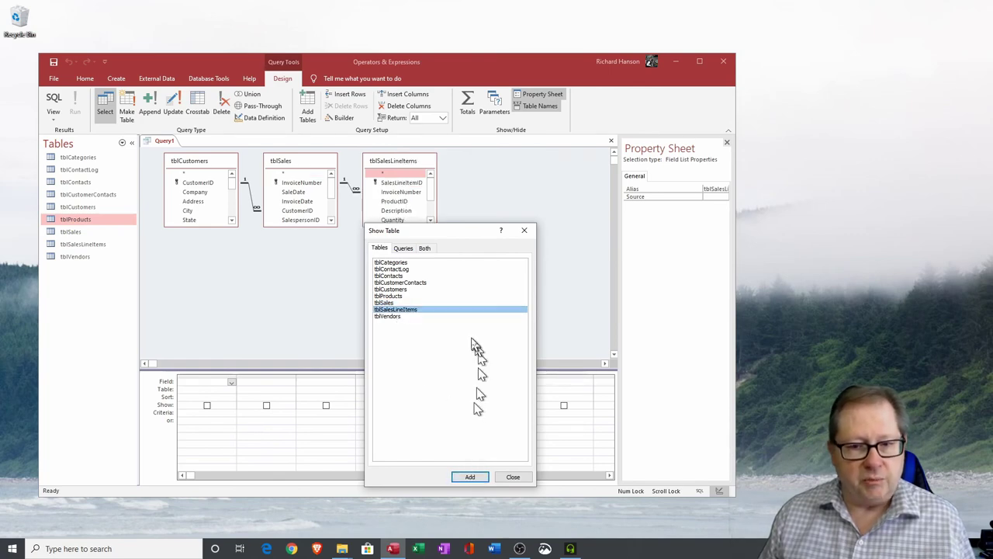
click(394, 297)
click(471, 476)
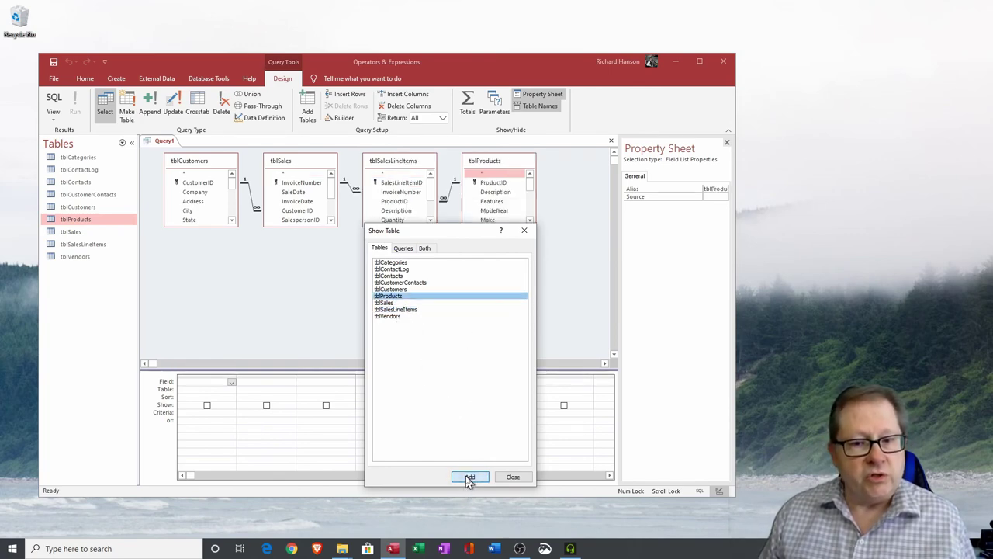
click(513, 477)
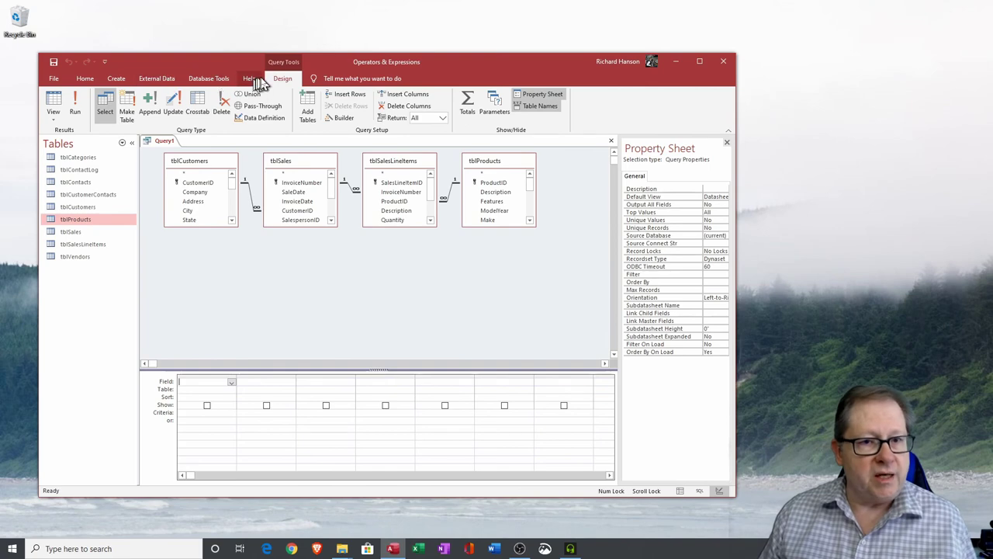
click(205, 78)
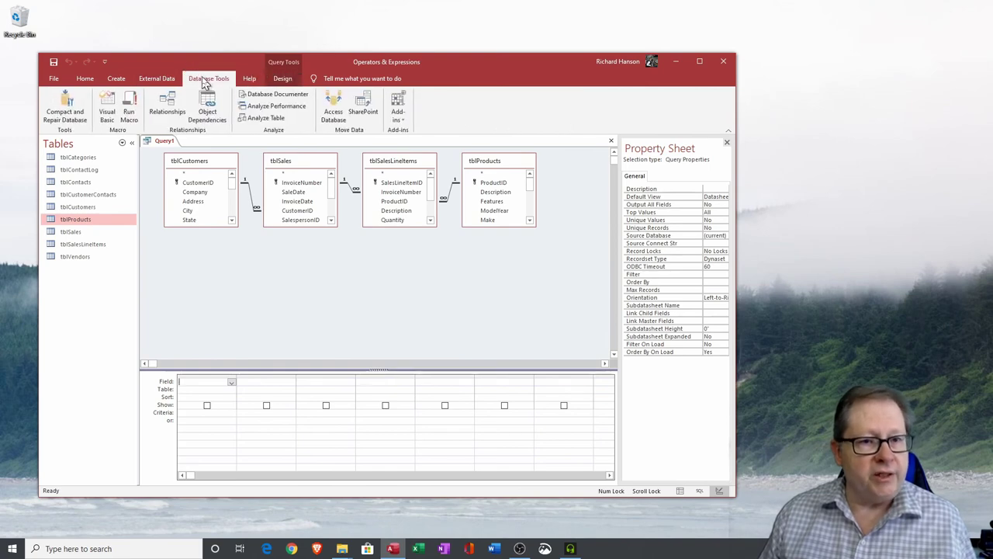
click(168, 108)
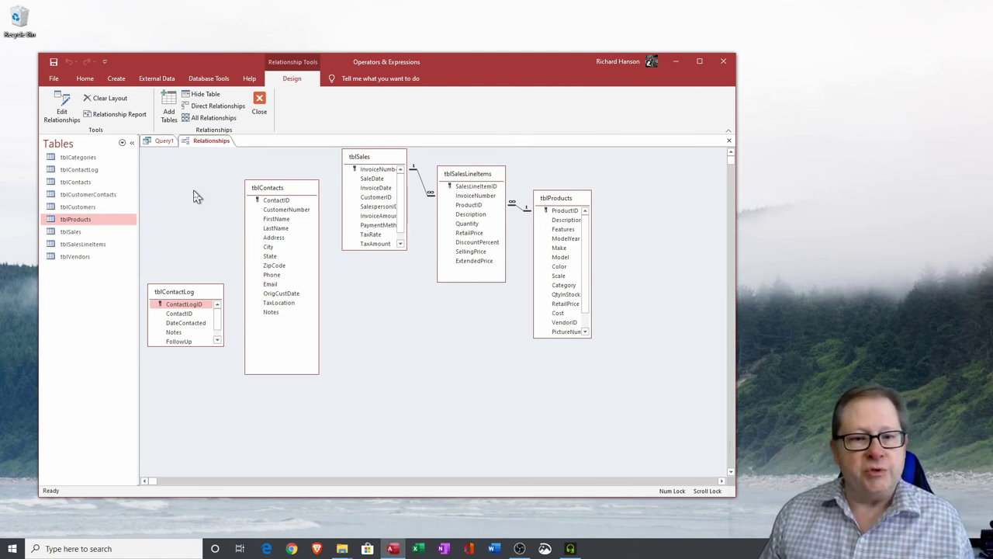
mouse_move(730, 158)
mouse_down()
mouse_move(732, 233)
mouse_move(729, 144)
mouse_up()
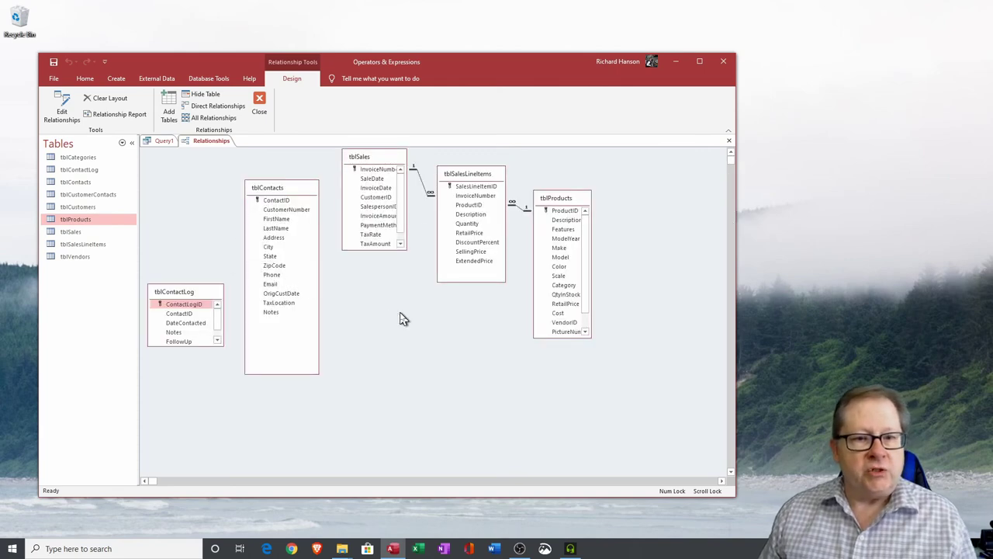
click(730, 141)
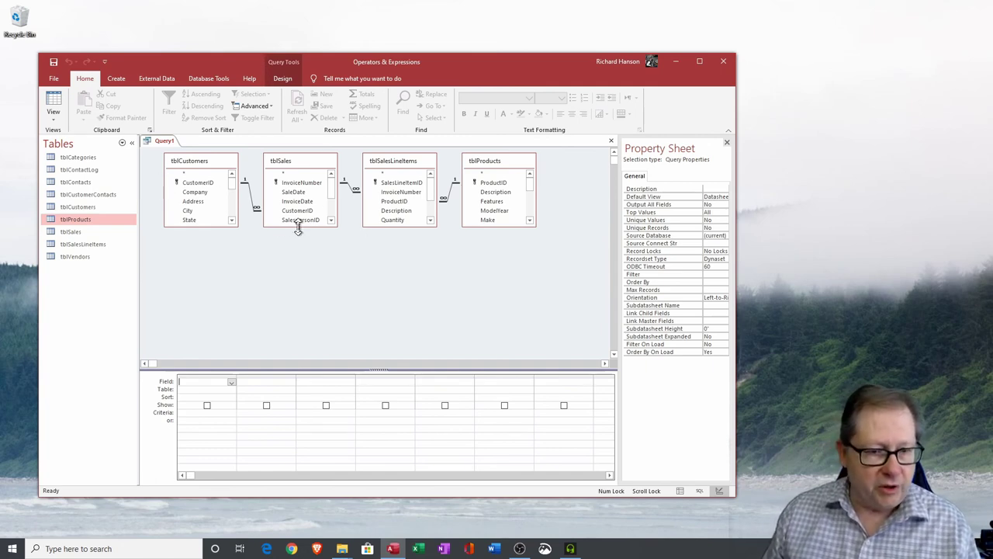
- Add Company and State (tblCustomers), Category, SaleDate (tblSales), Description and Cost to the grid
double_click(205, 194)
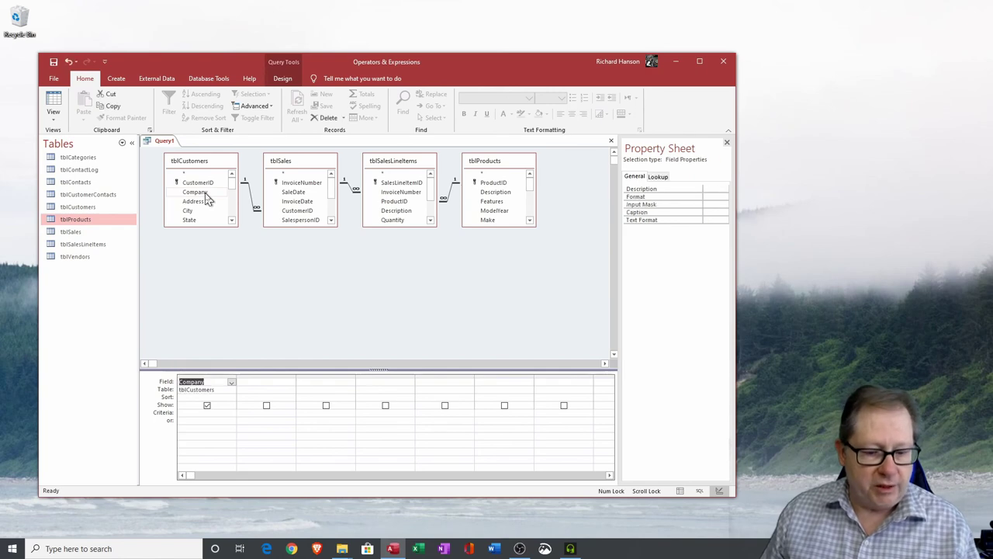
double_click(198, 221)
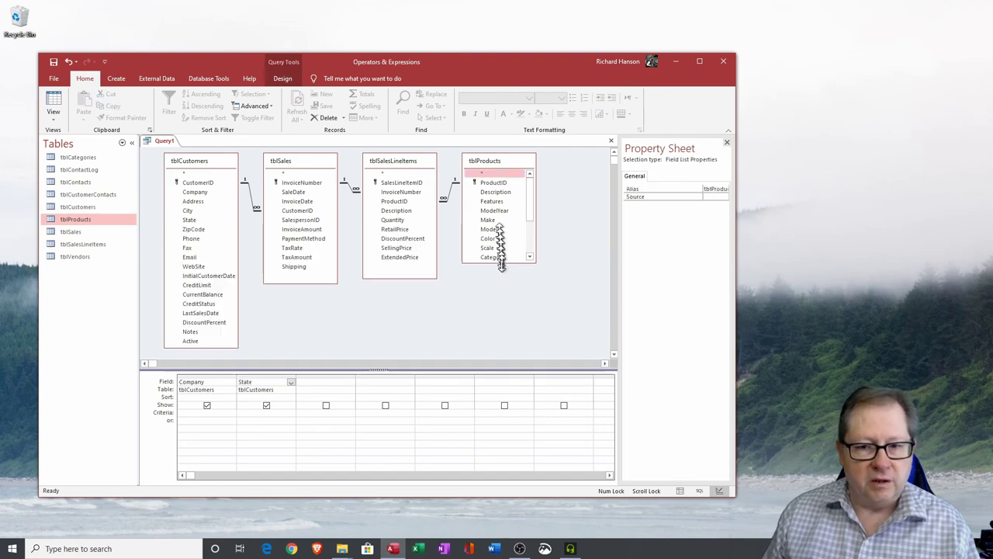
drag(501, 264, 500, 334)
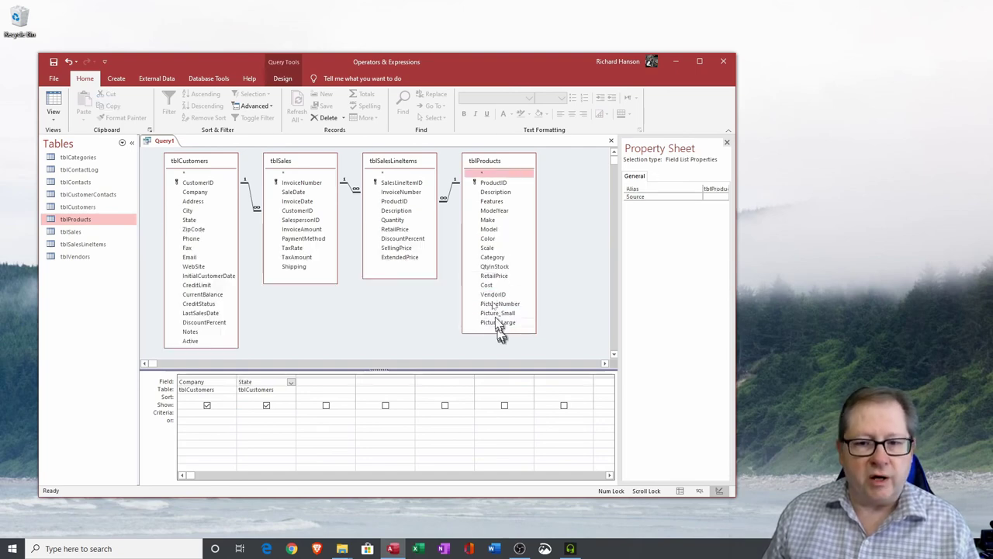
click(490, 259)
double_click(490, 260)
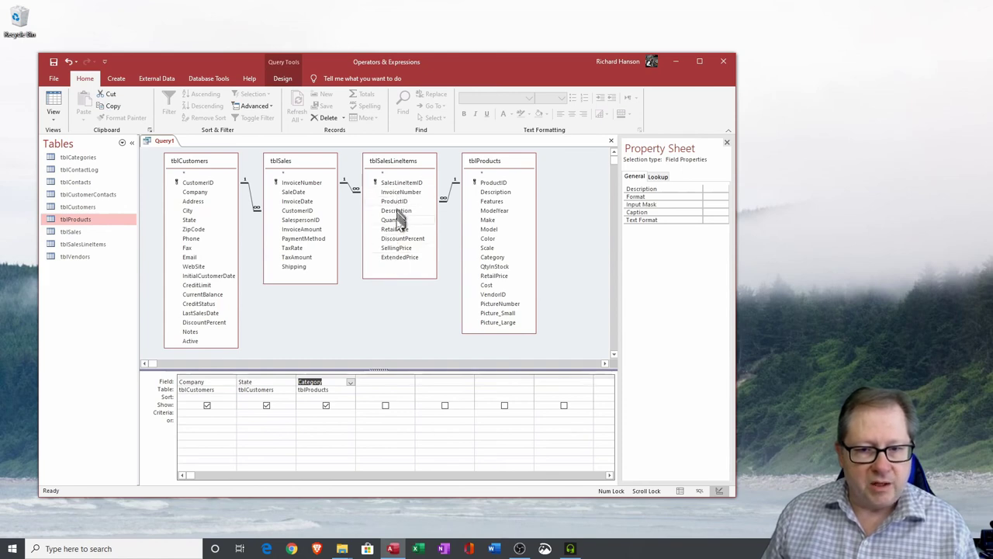
double_click(295, 192)
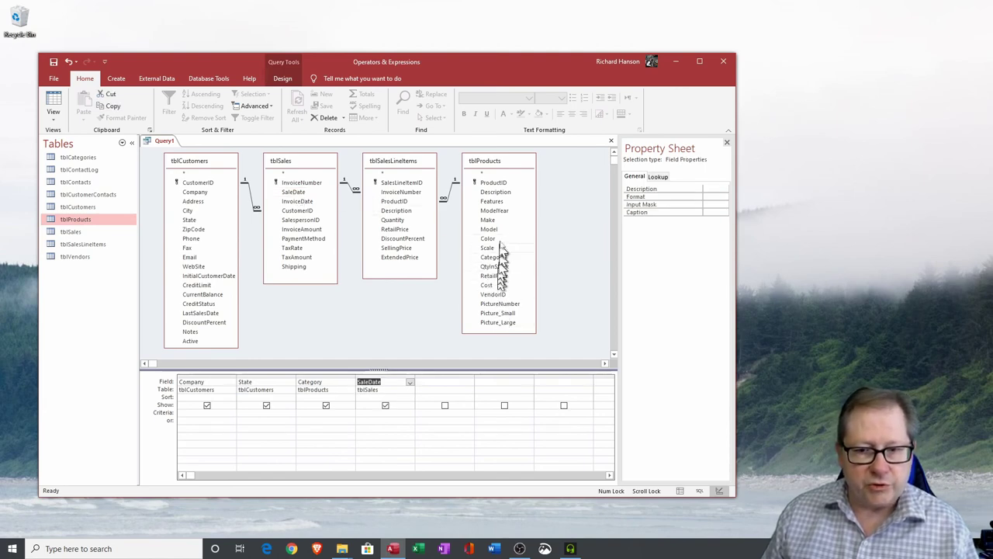
double_click(495, 192)
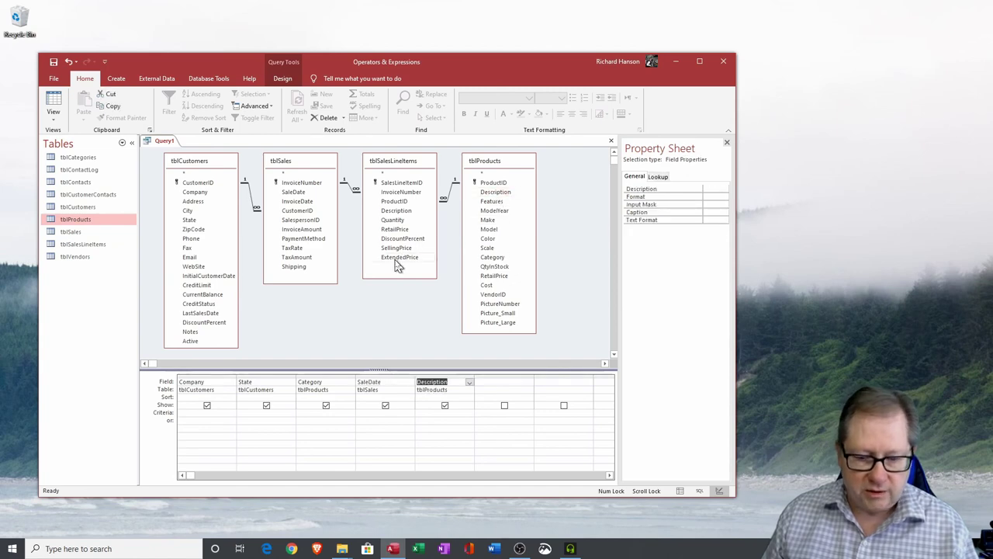
double_click(490, 286)
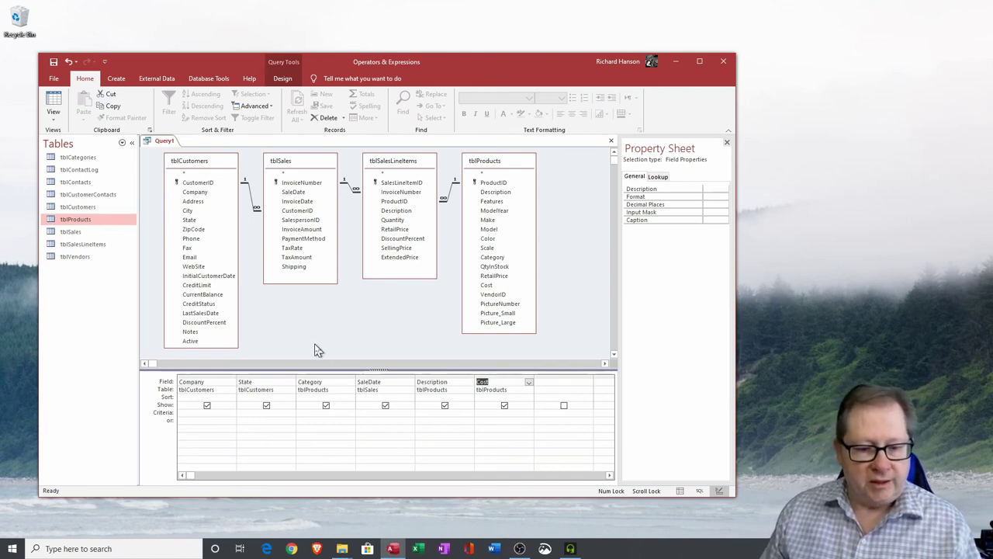
click(245, 419)
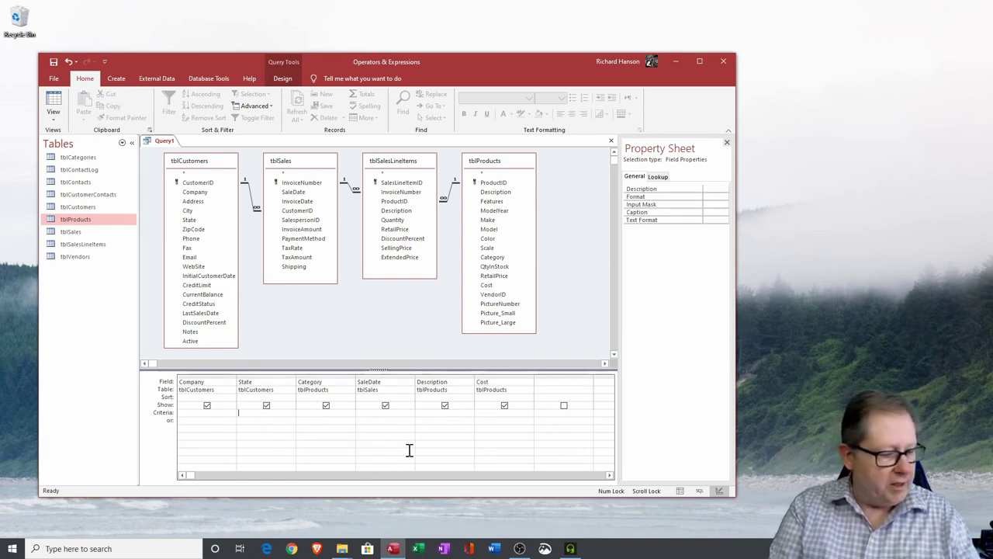
- Enter the criteria CA or AZ under State and <>"Cars" under Category
text(CA or AZ)
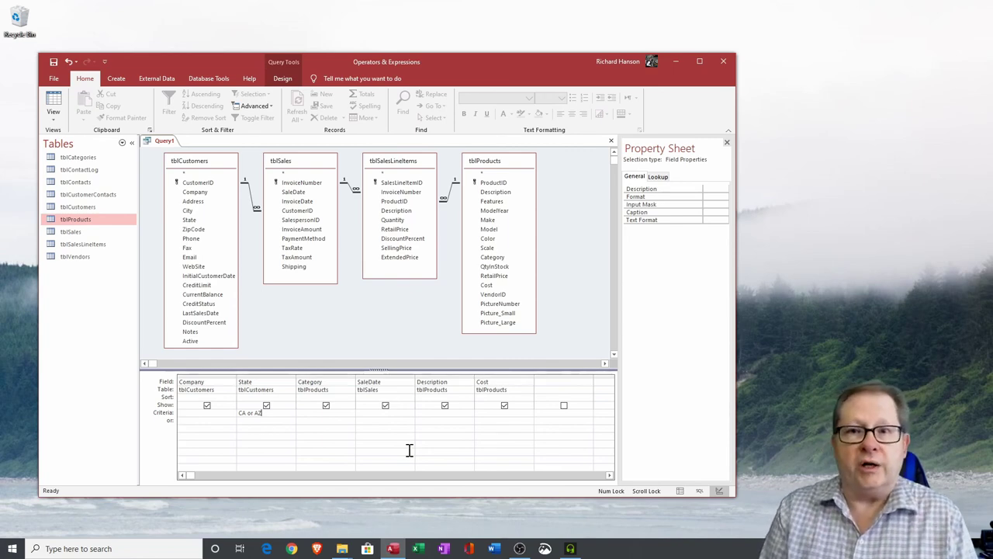
key(Tab)
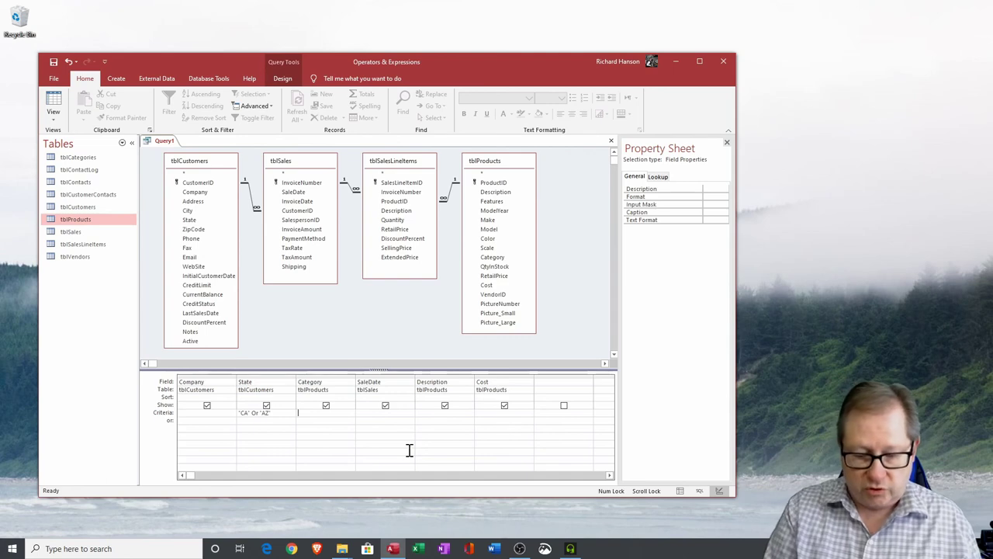
text(")
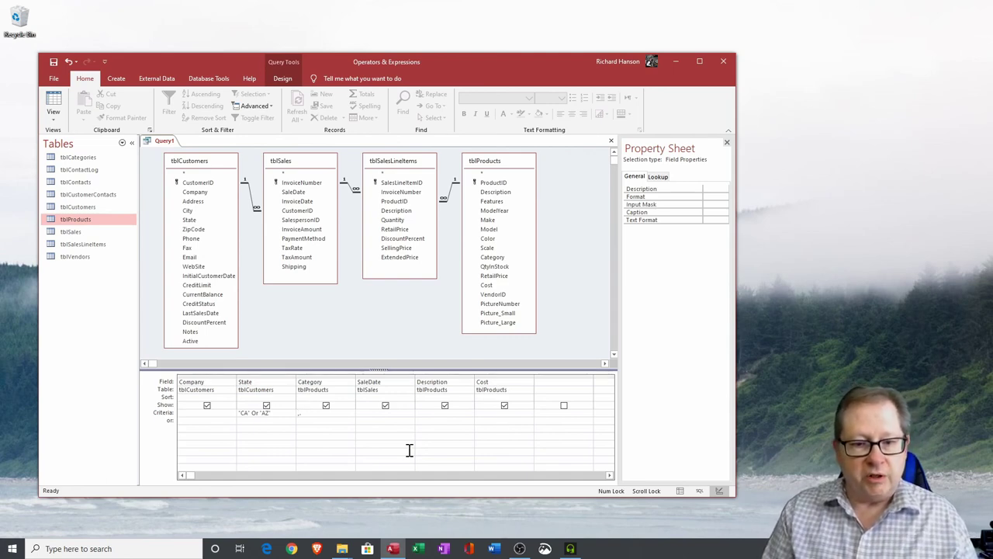
key(BackSpace)
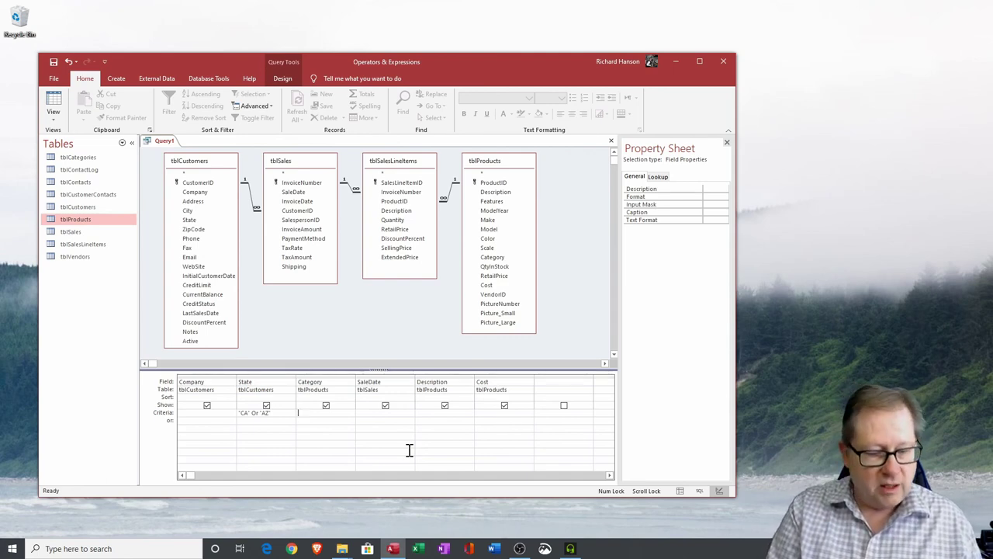
text(<>")
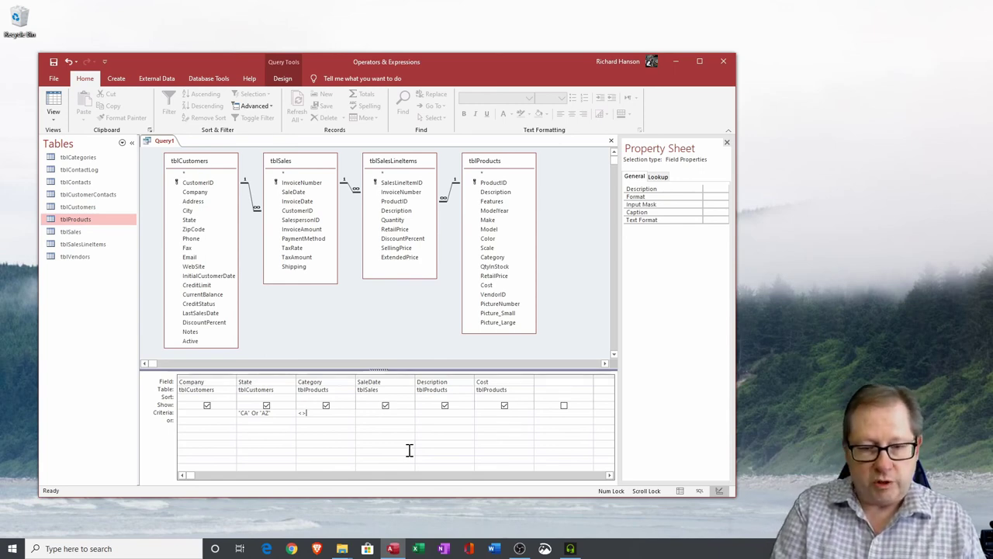
text(Cars)
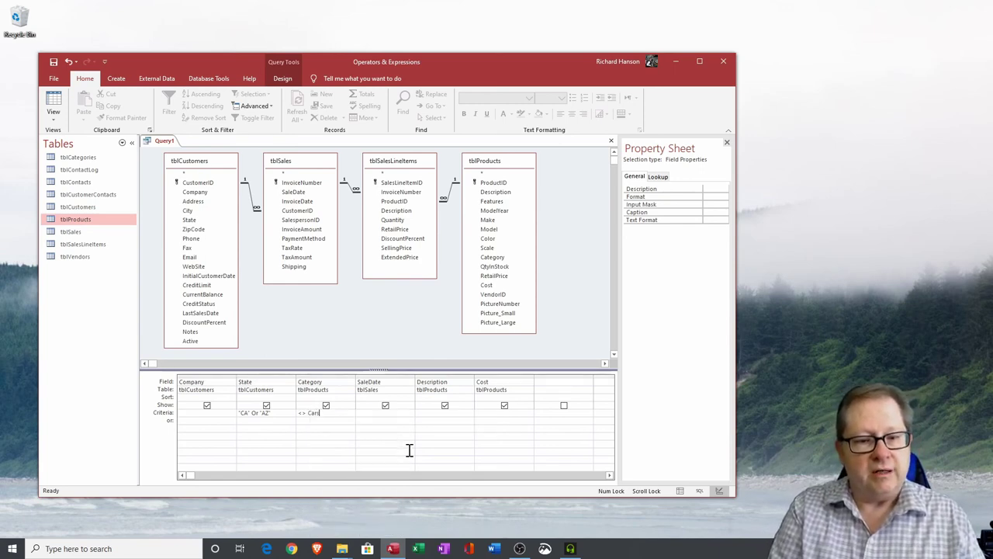
key(Tab)
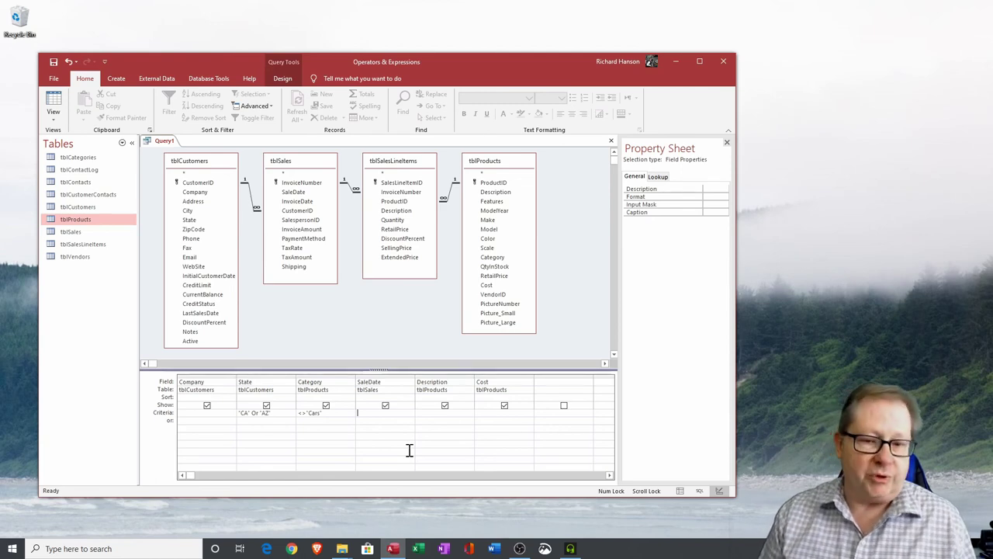
click(53, 102)
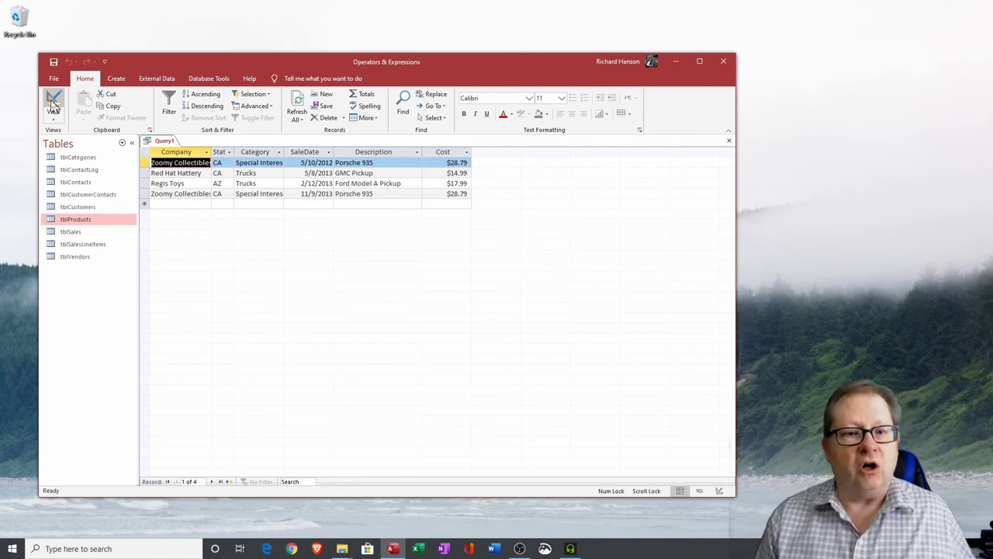
click(52, 105)
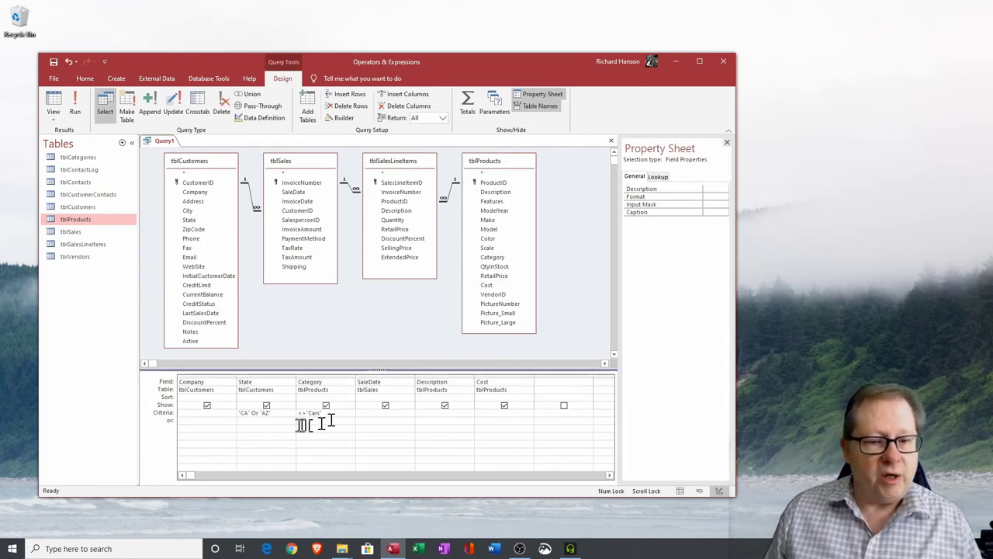
- Cut Or "AZ" from the State criteria, leaving "CA", and put AZ in the or row
click(267, 414)
drag(266, 414, 250, 413)
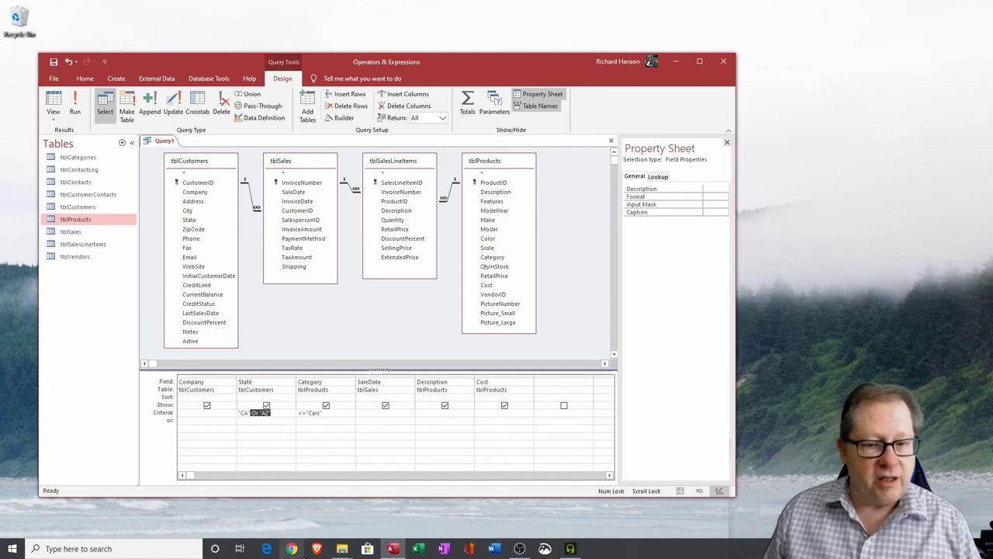
key(Delete)
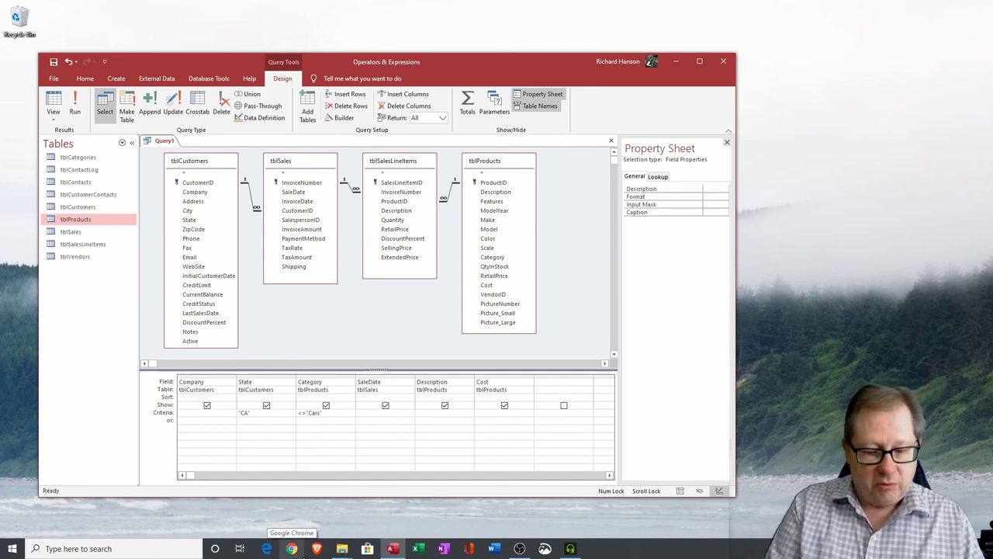
text(AZ)
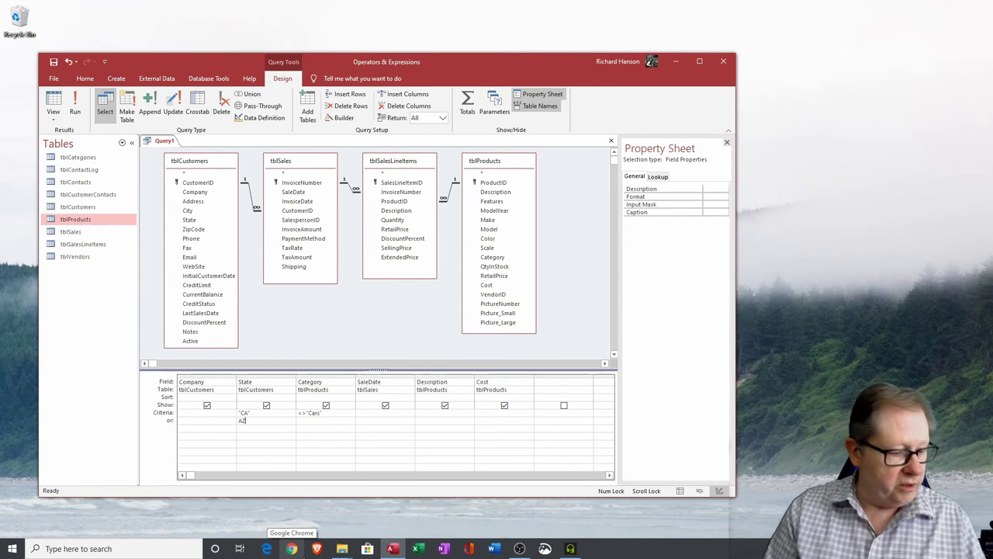
key(Tab)
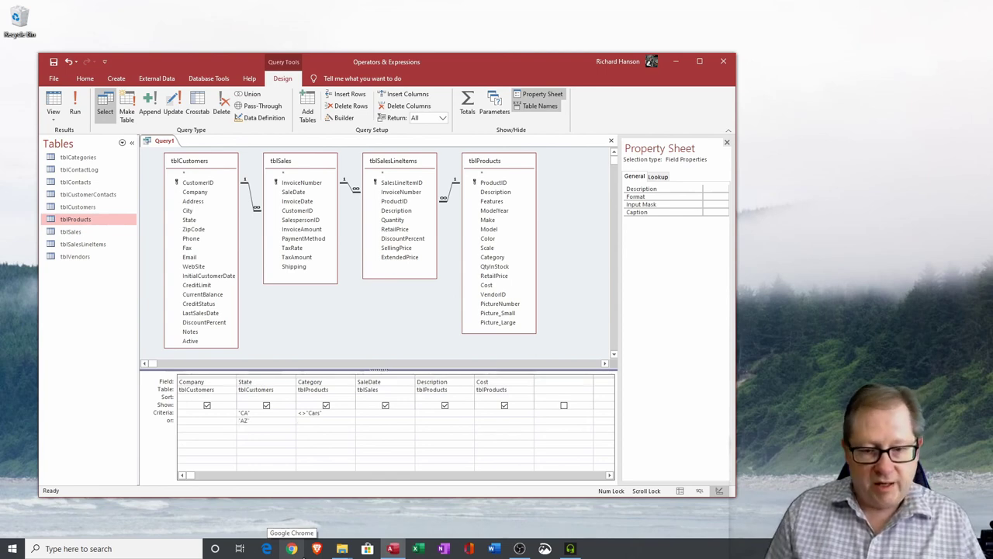
- Copy <>"Cars" into Category's or row and run the query to show 4 records
key(Up)
key(ctrl+c)
key(Down)
key(ctrl+v)
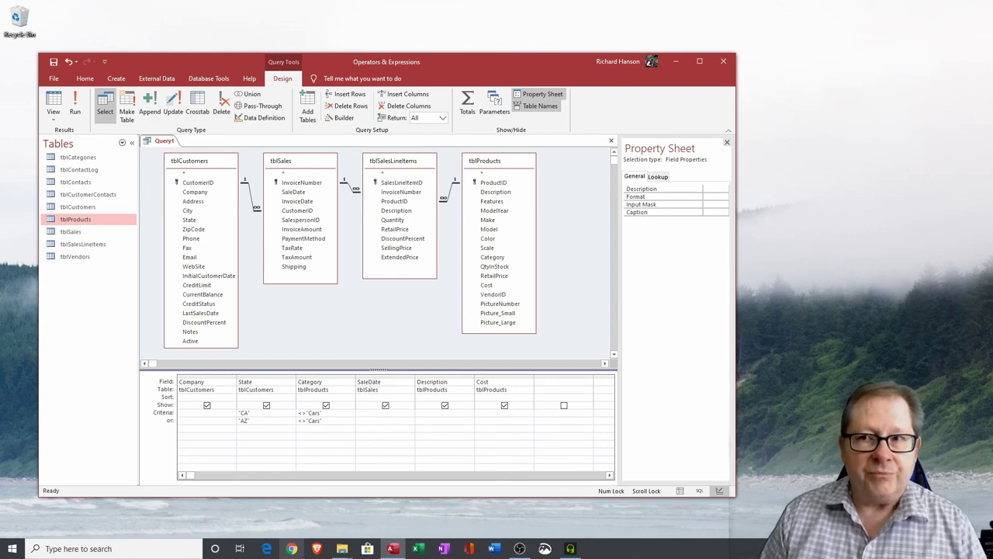
key(Down)
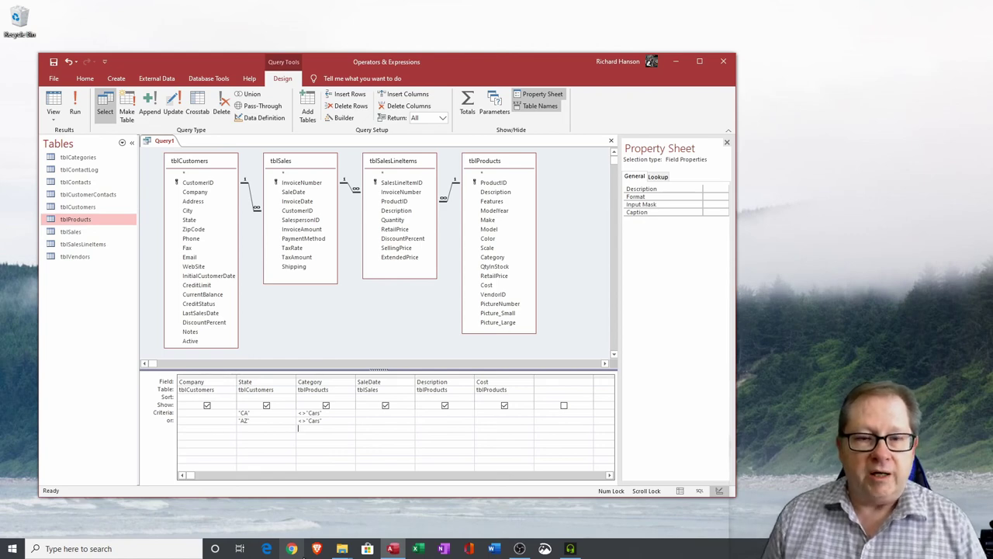
click(52, 99)
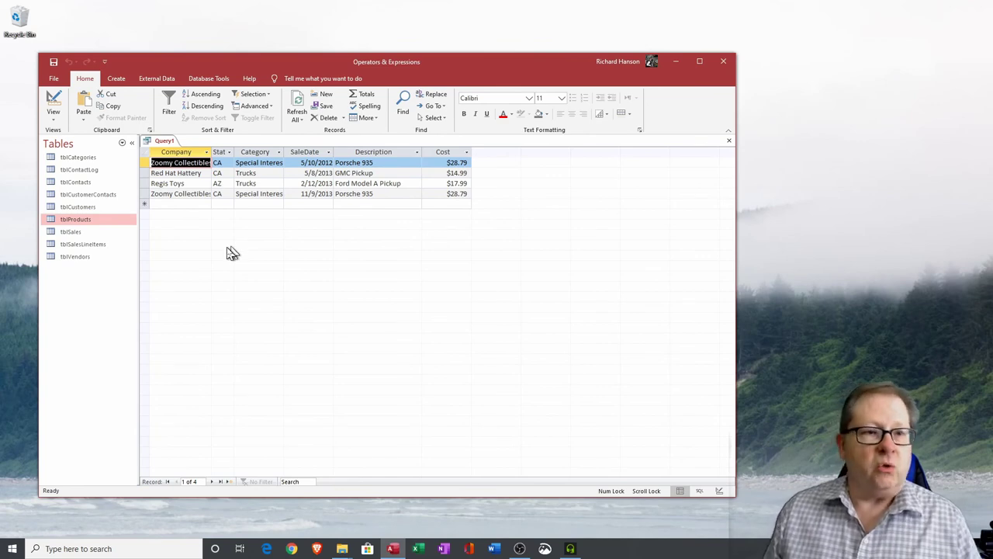
- Switch from the query datasheet back to Design View
click(53, 101)
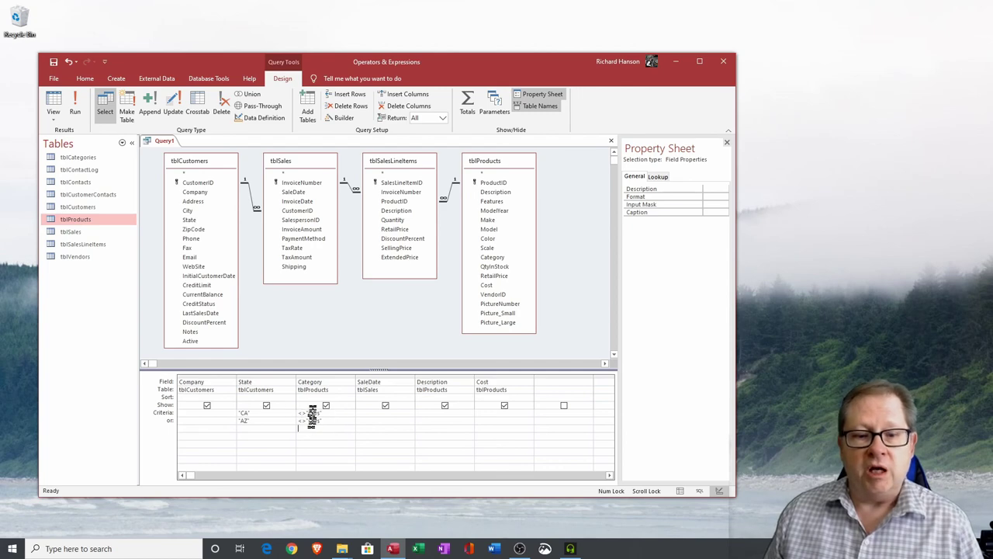
- Delete the "CA", "AZ" and <>"Cars" criteria from the query grid
click(317, 429)
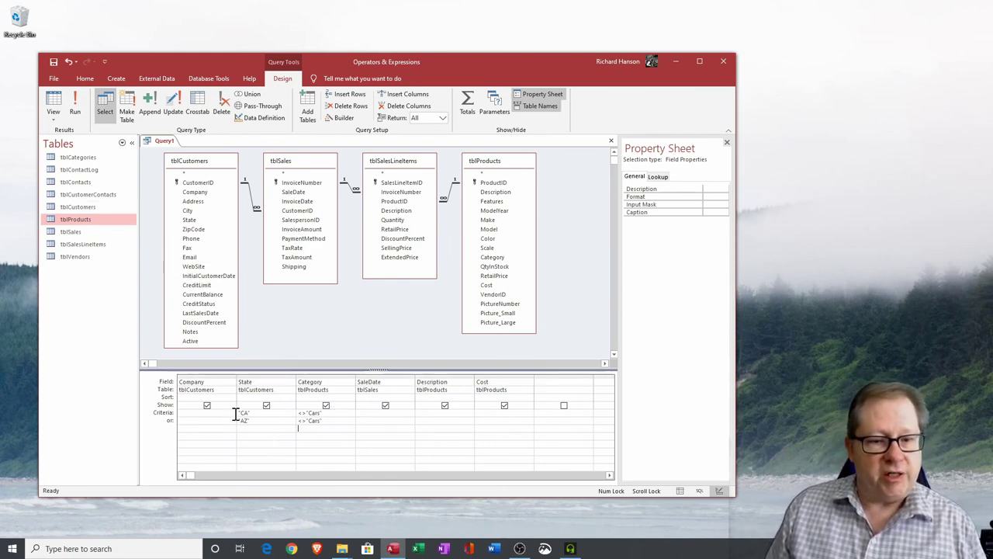
drag(238, 412, 256, 412)
key(Delete)
key(Down)
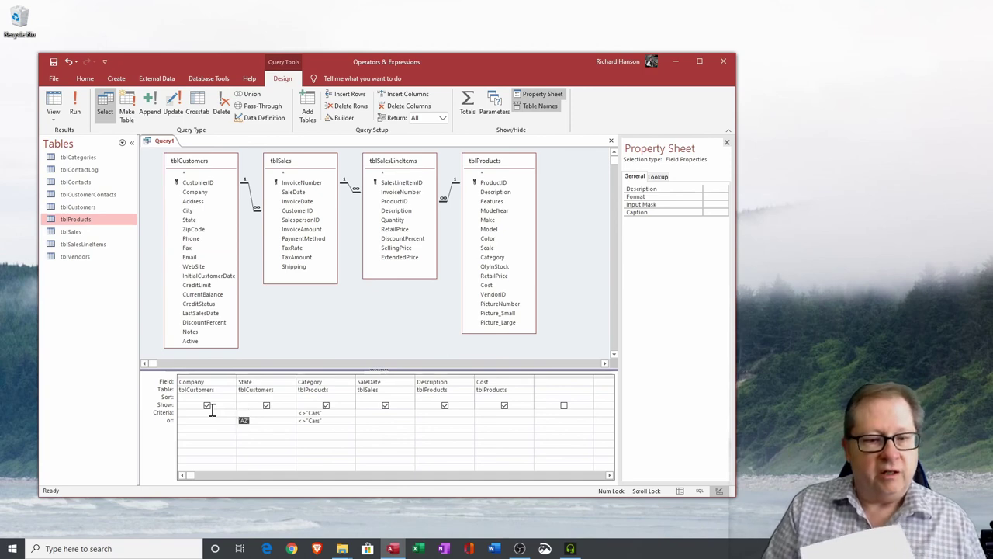
key(Delete)
key(Tab)
key(Delete)
key(Delete)
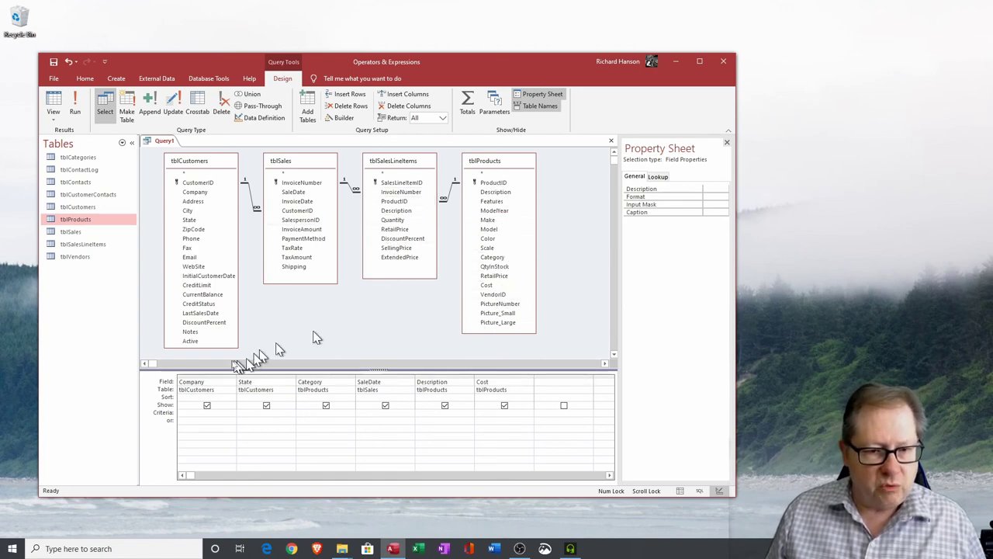
- Add the Notes field from tblCustomers and place it right after Company
drag(190, 335, 554, 384)
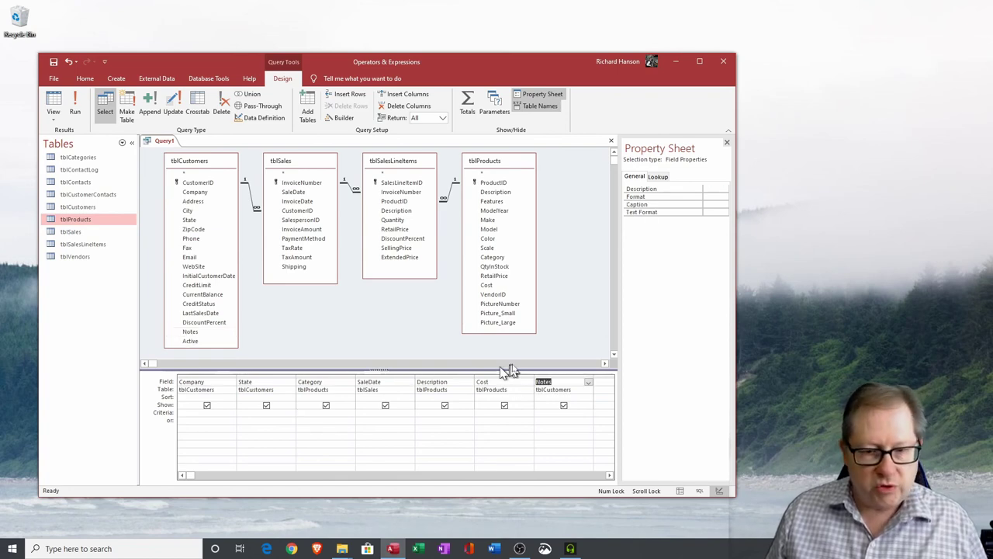
click(543, 377)
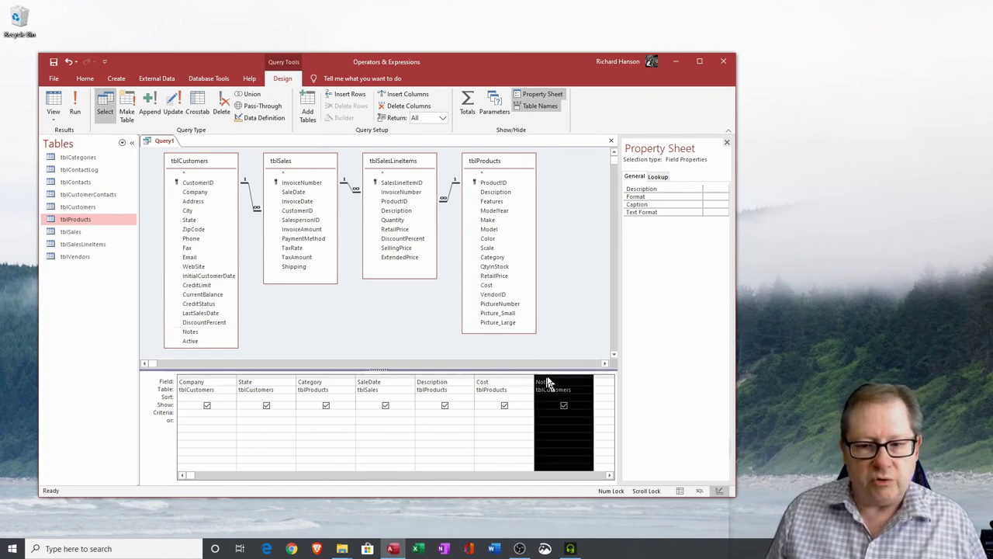
drag(543, 378, 293, 380)
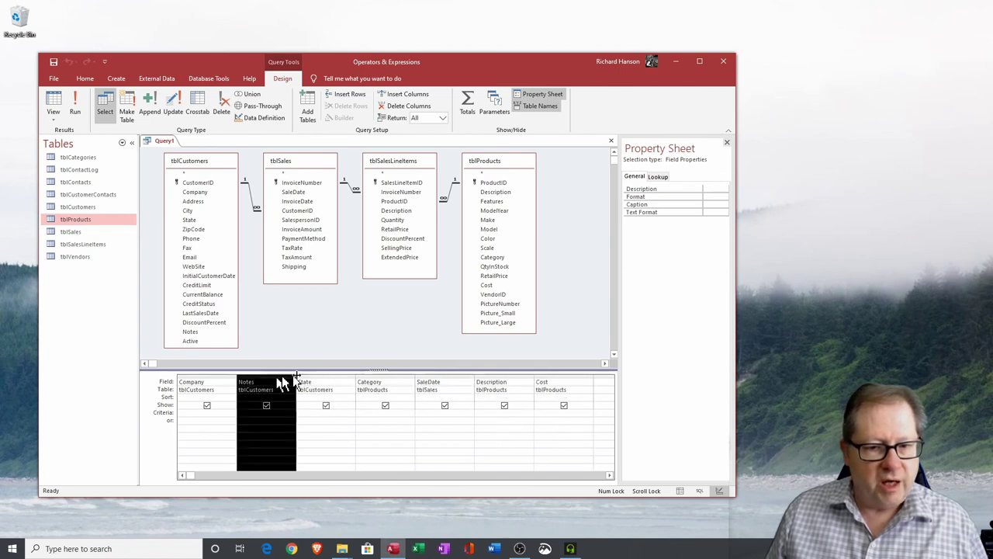
- Remove the Category and Cost columns from the query grid
click(326, 377)
click(335, 373)
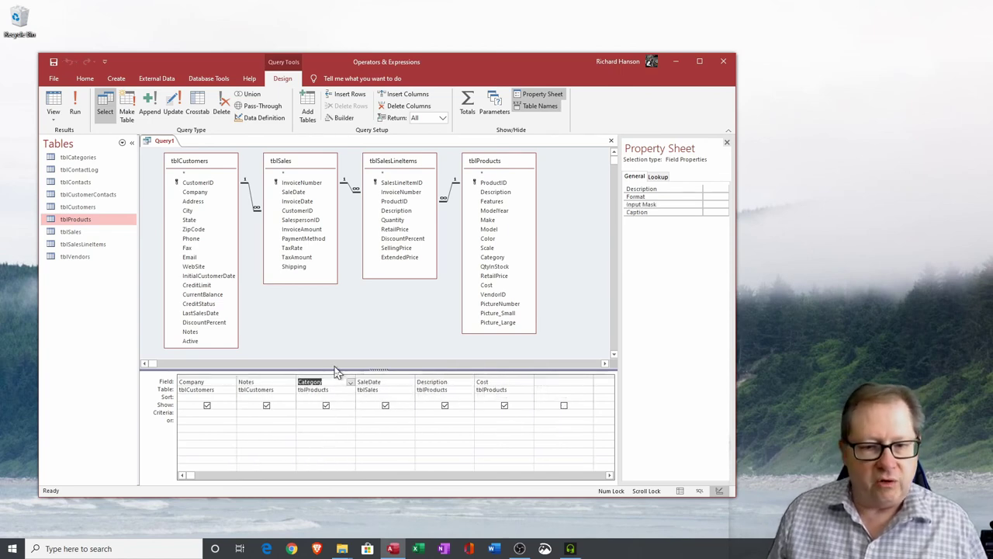
click(325, 374)
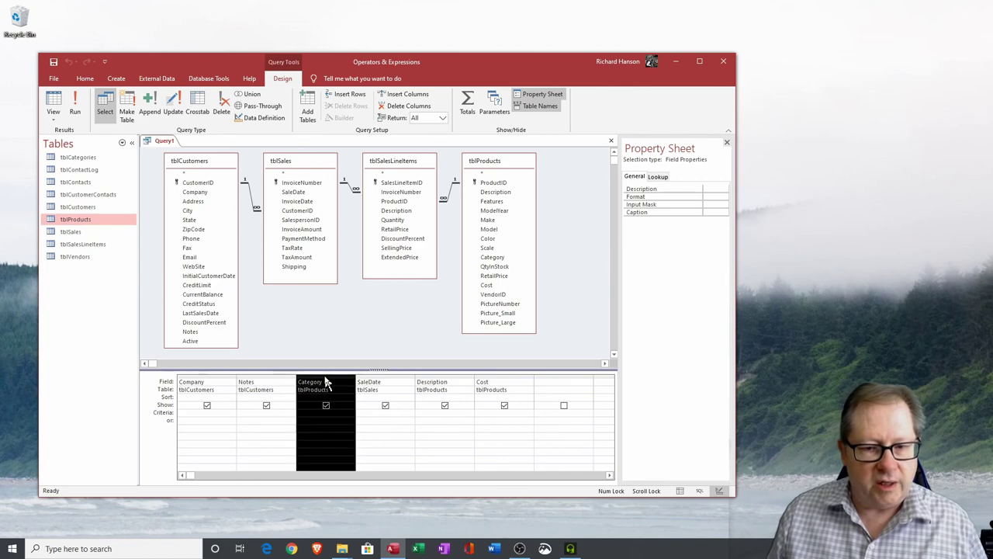
key(Delete)
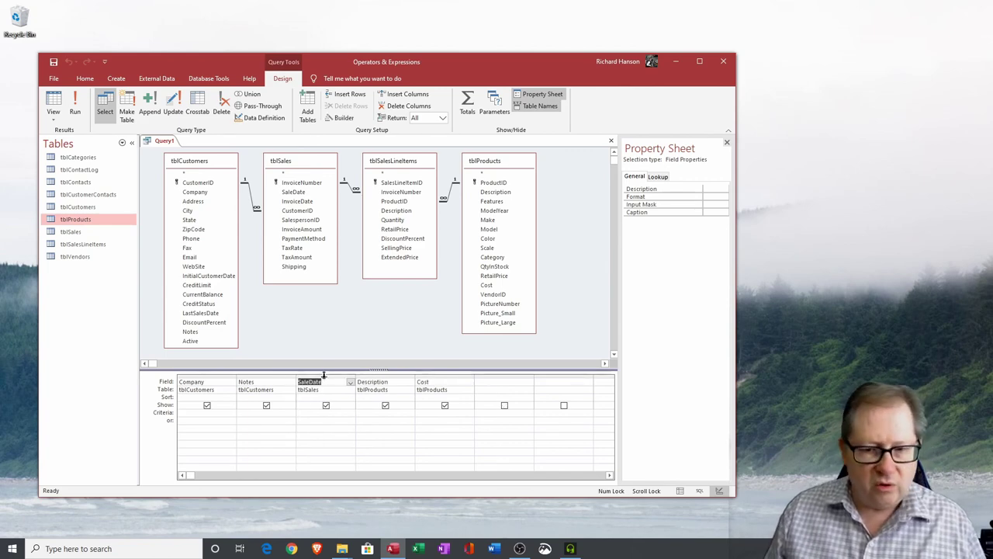
click(430, 374)
key(Delete)
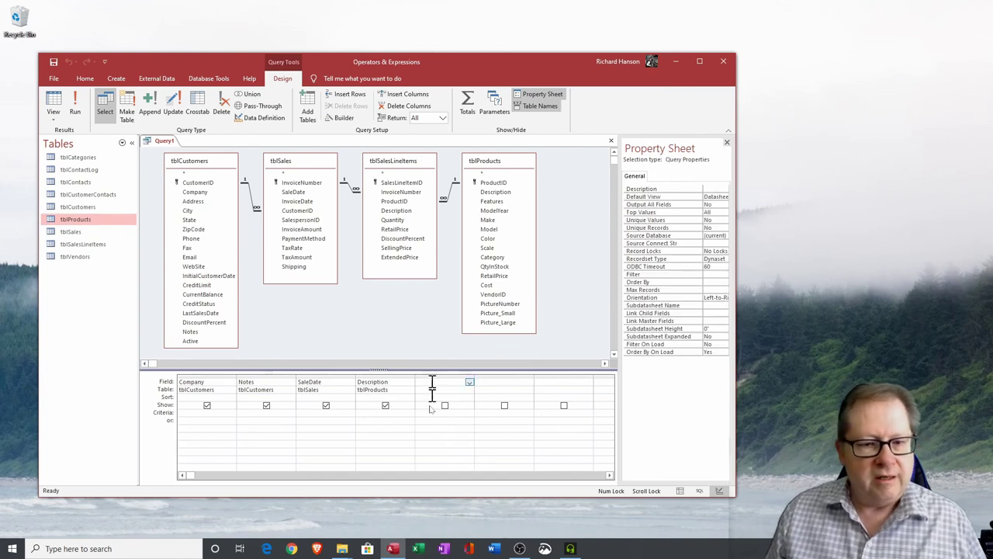
click(253, 413)
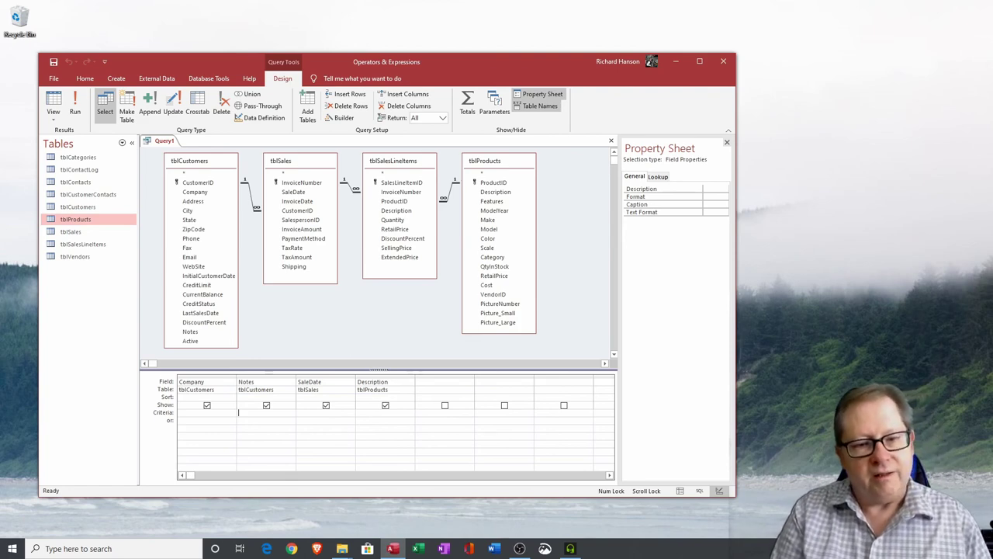
- Give Notes the criterion Like "*red[,.]*", fixing the missing quotation mark after the syntax error
text(like )
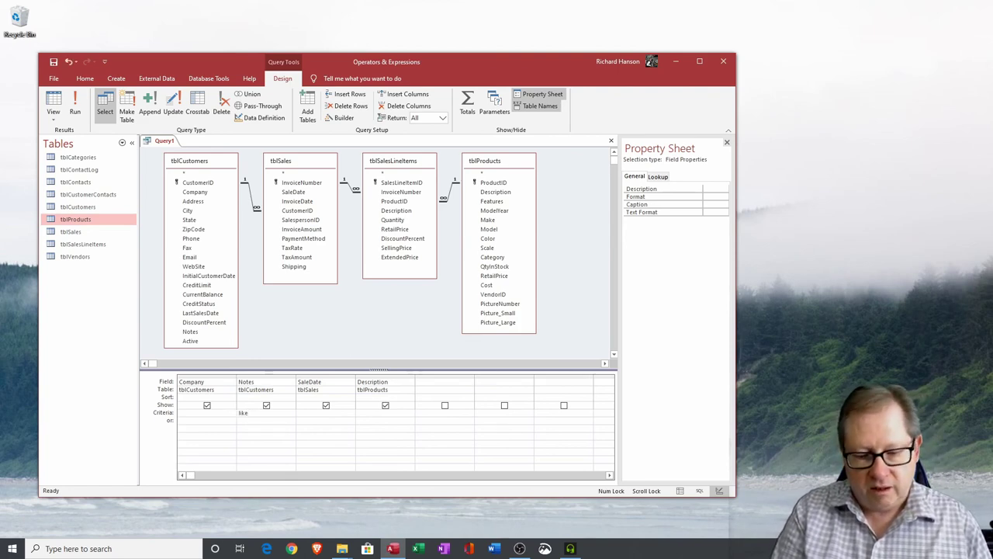
text(")
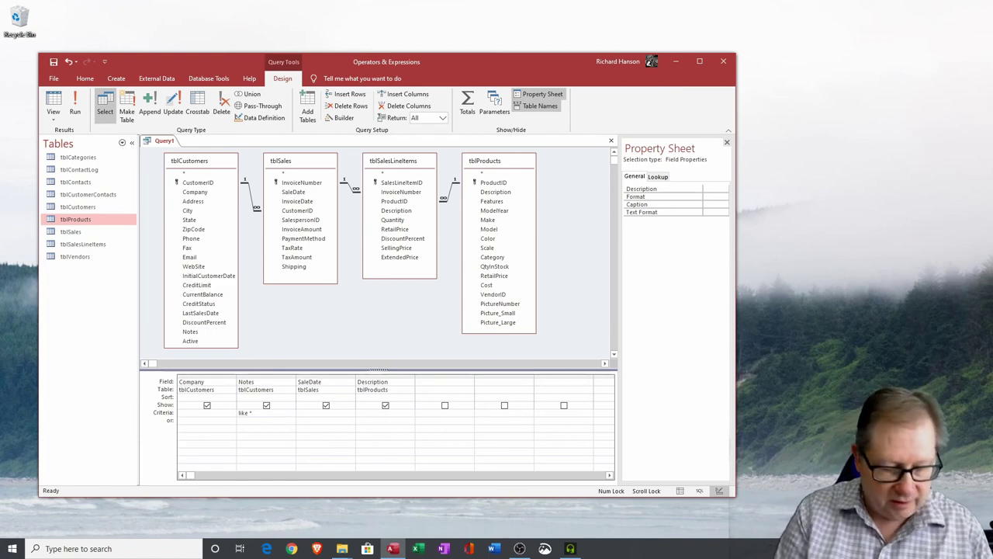
text(red)
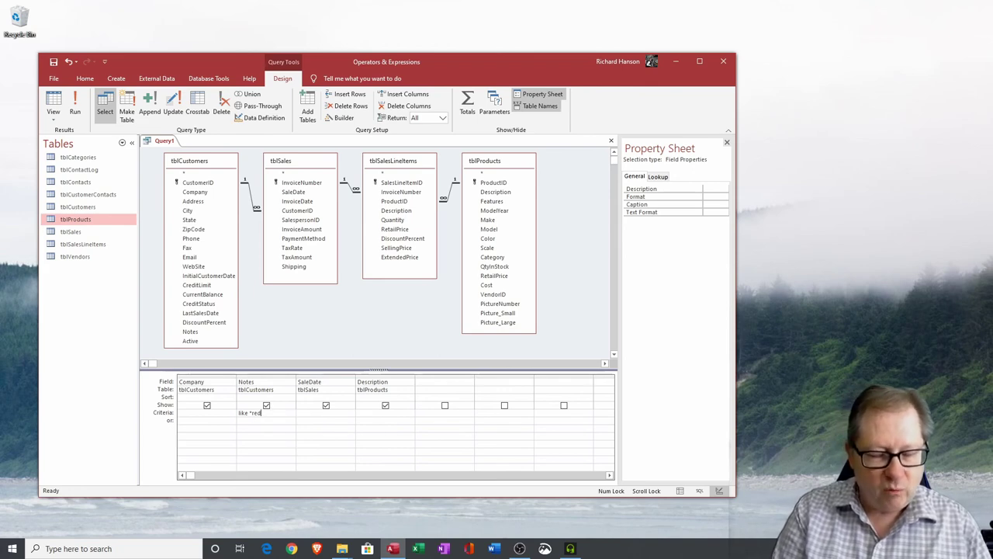
text(*)
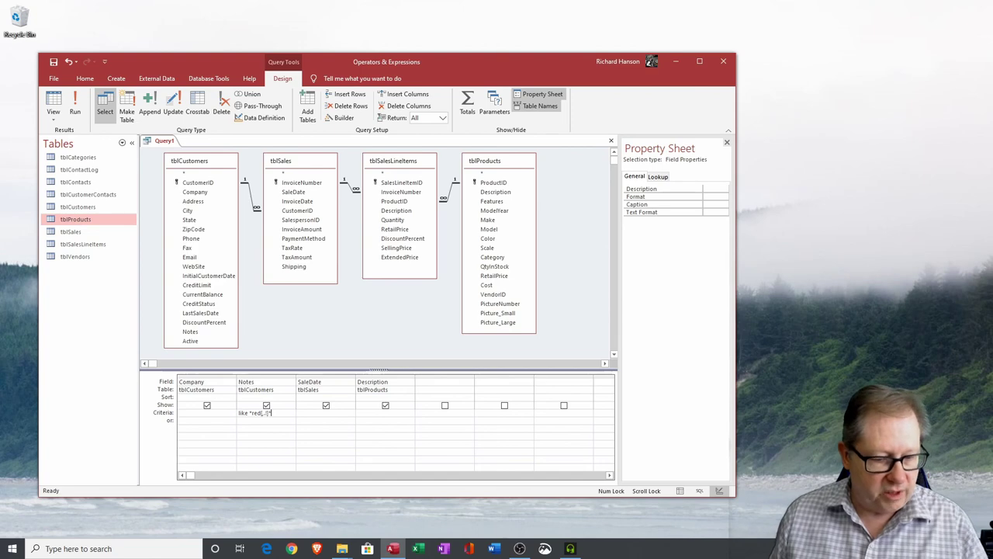
click(335, 450)
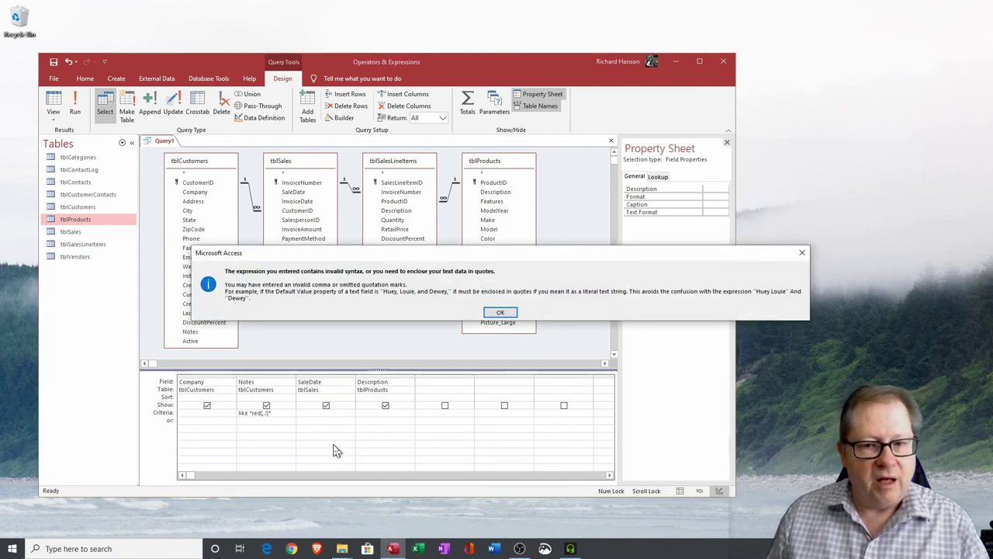
click(504, 313)
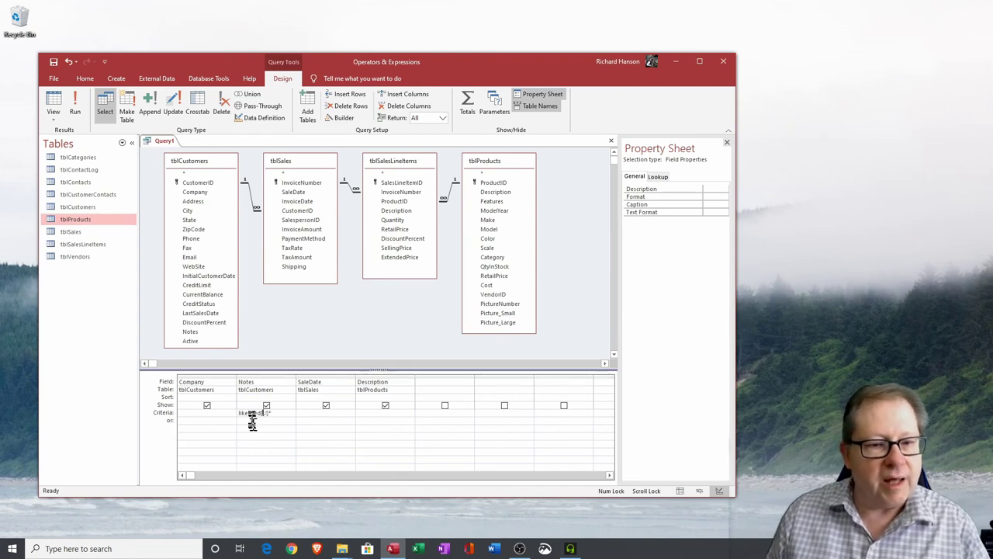
text(")
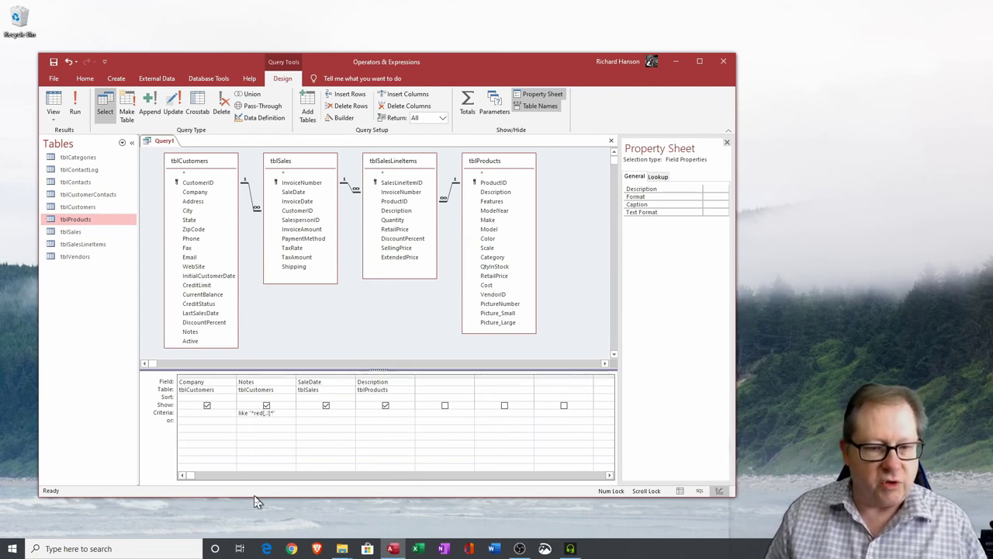
key(Tab)
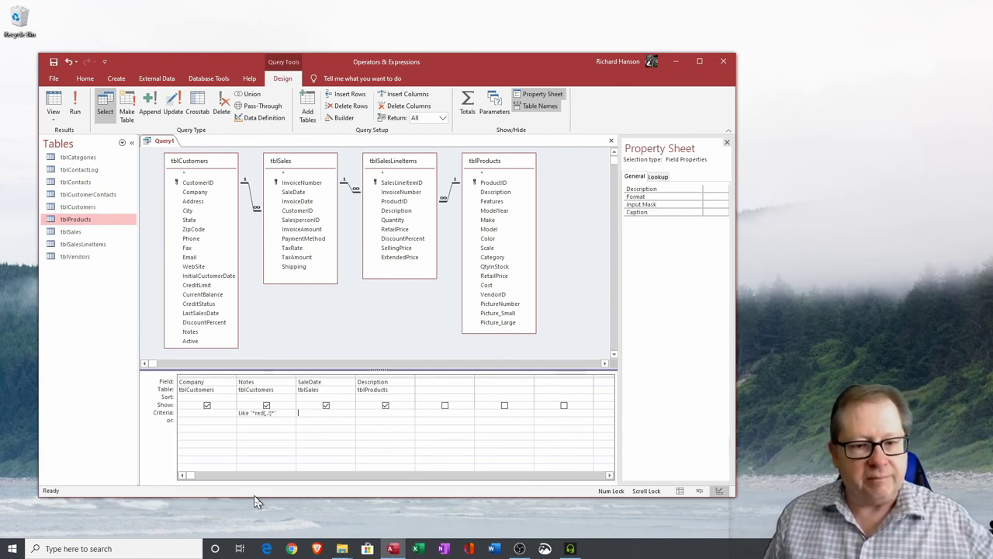
- Review the 10 matching records with the Notes column widened, then return to Design View
click(52, 107)
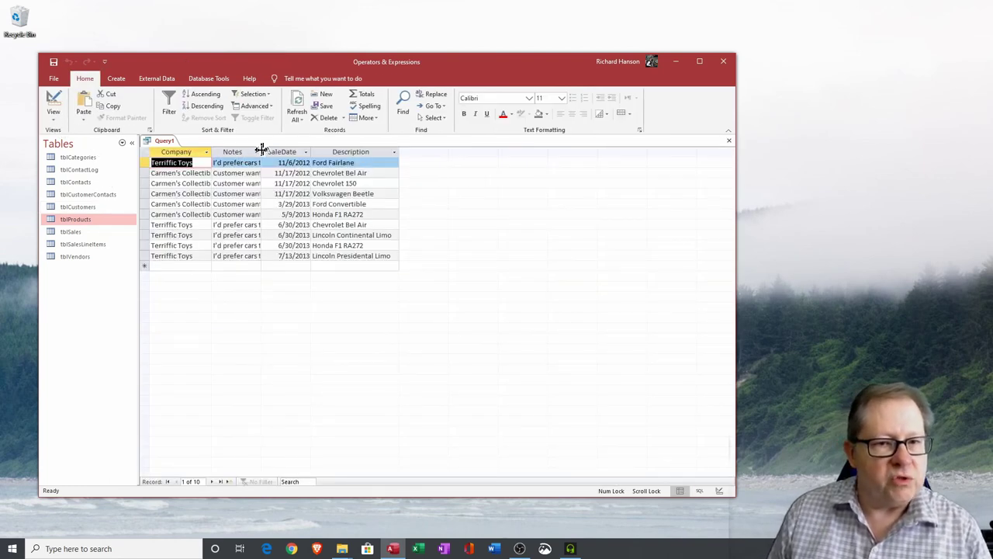
drag(260, 149, 505, 149)
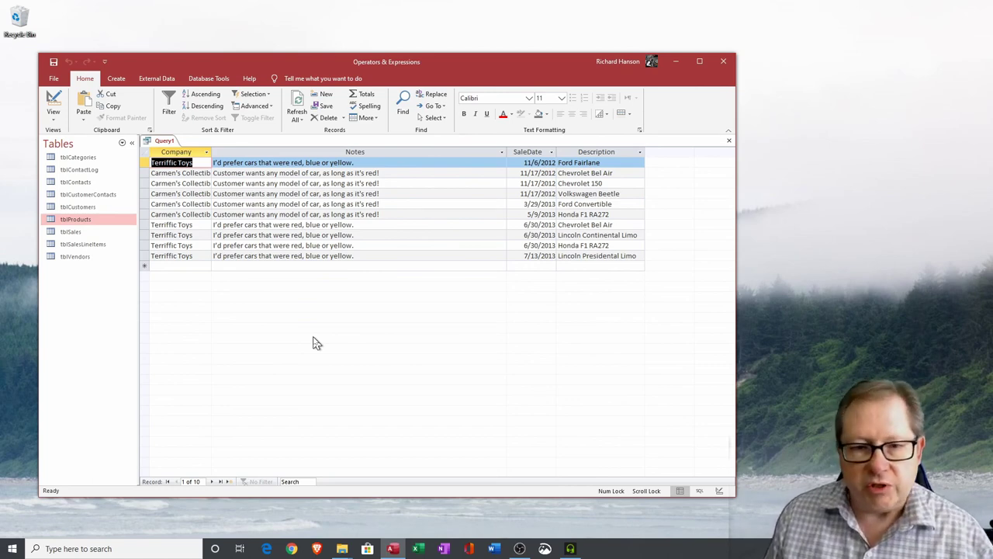
click(56, 102)
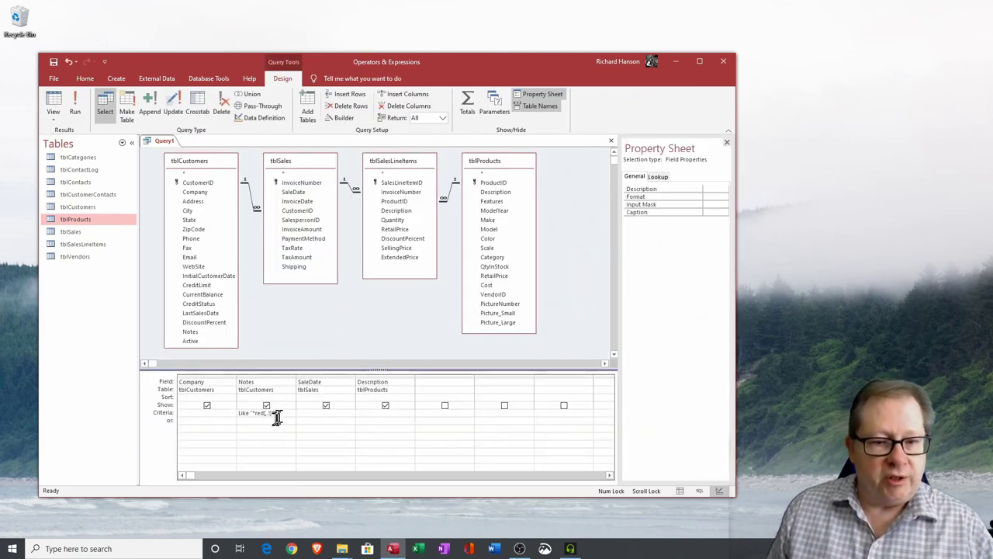
- Trim the Notes criterion to Like "*red*", review the 14 matching records, and return to design
click(272, 412)
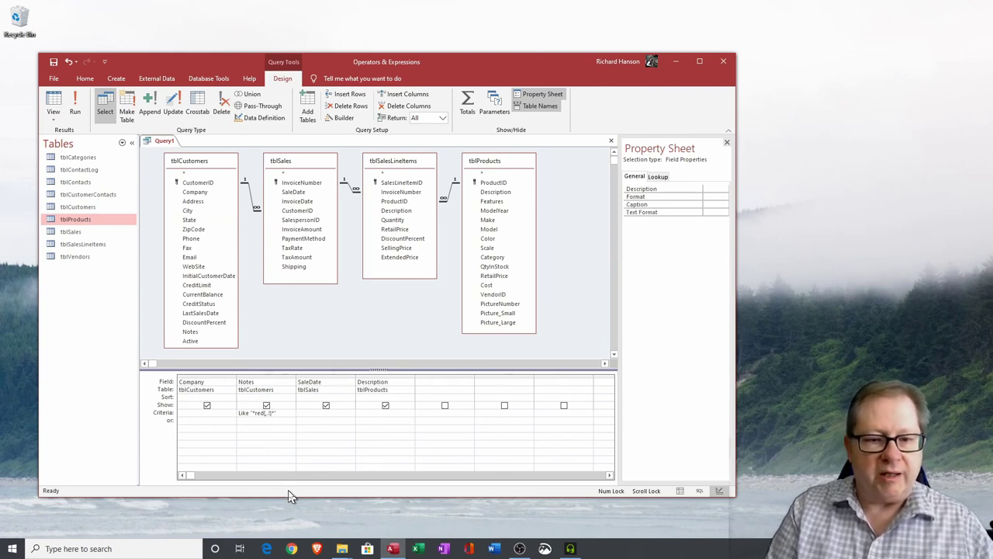
key(BackSpace)
key(BackSpace)
key(BackSpace)
key(BackSpace)
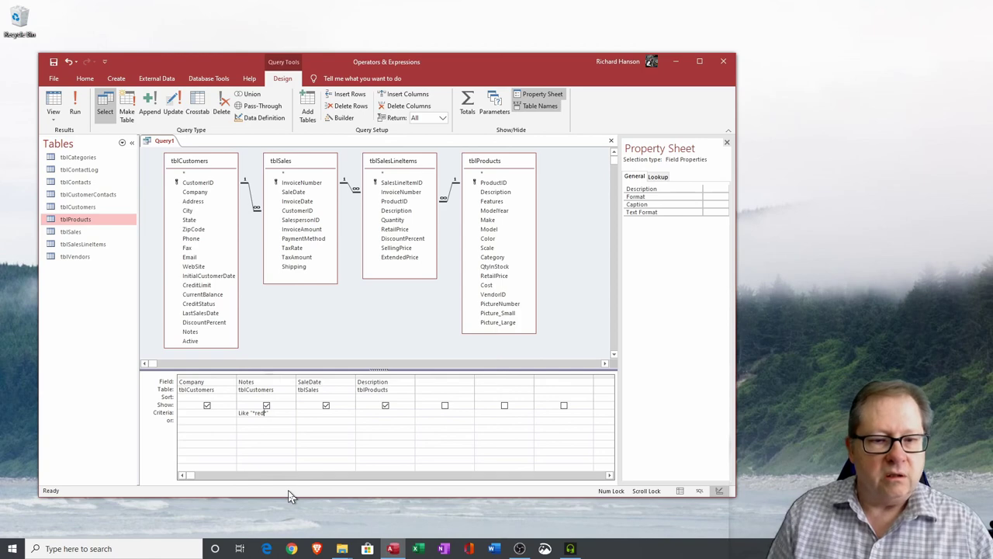
click(55, 109)
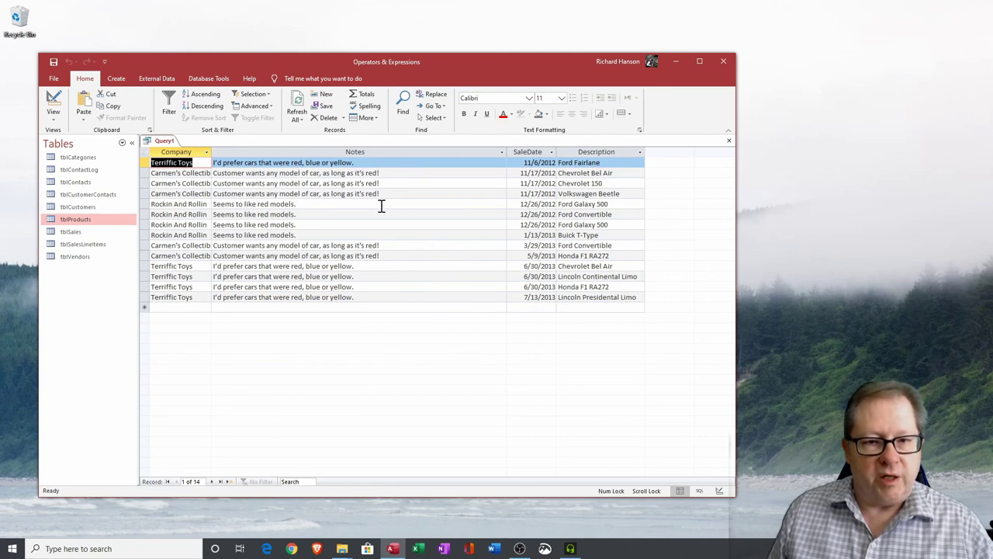
click(269, 204)
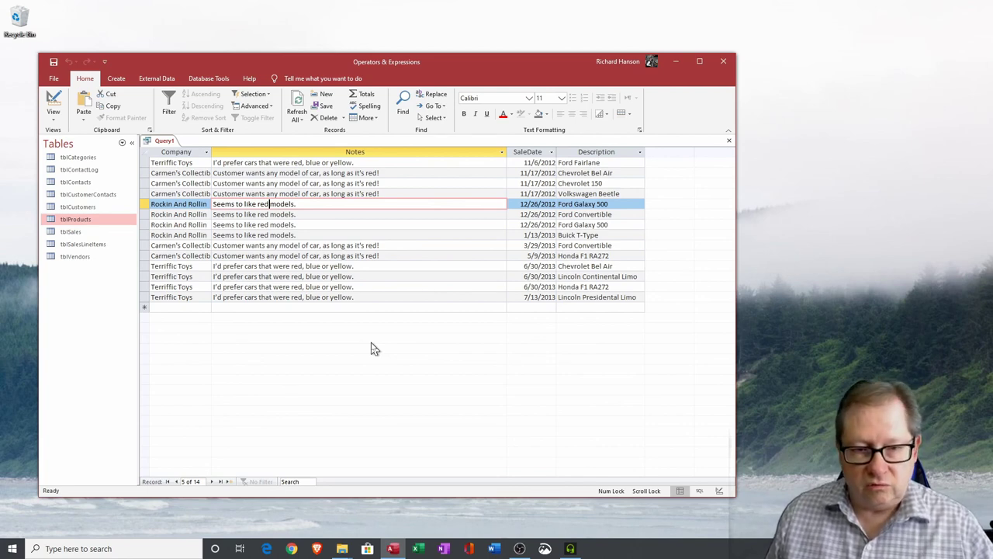
drag(318, 235, 144, 234)
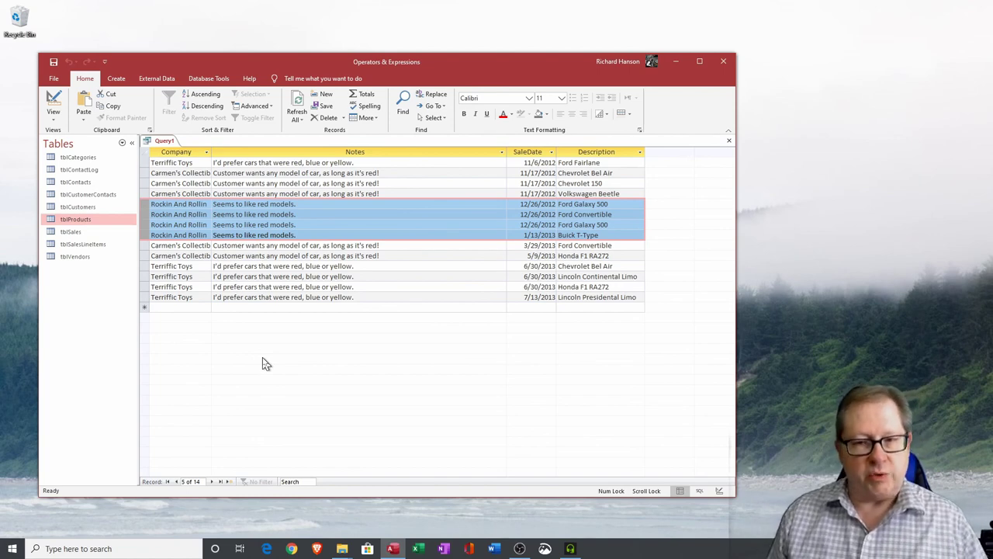
click(53, 105)
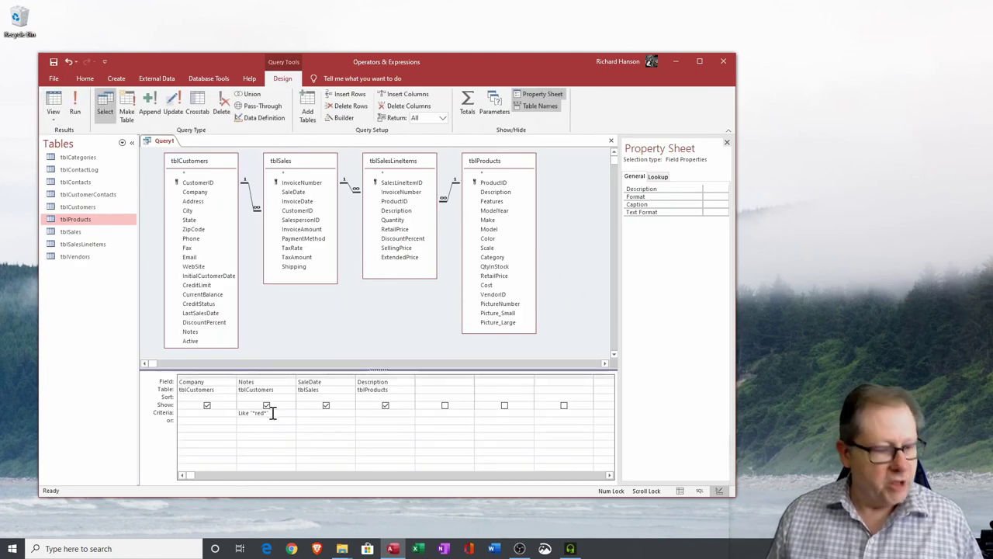
- Add State from tblCustomers to the grid and move SaleDate after it
drag(272, 412, 221, 412)
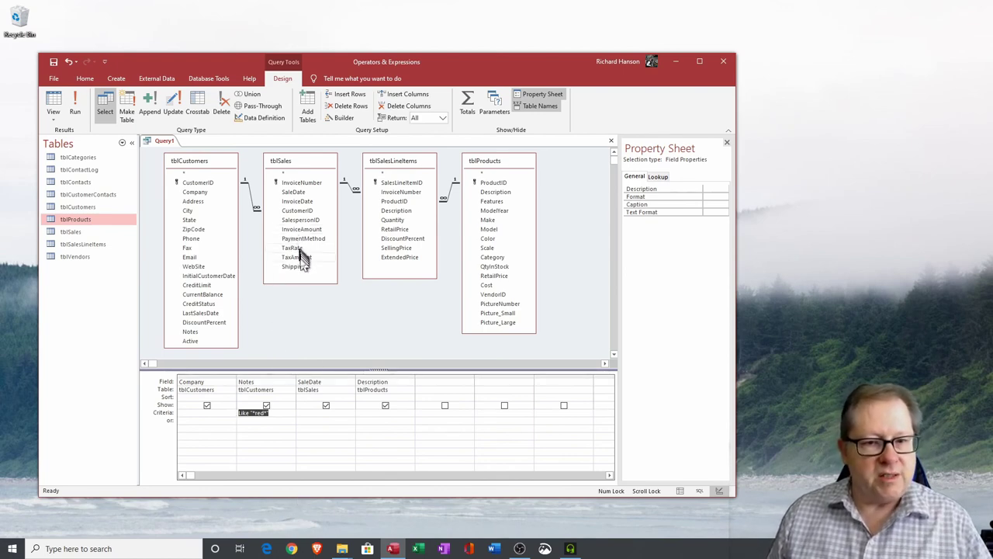
drag(190, 220, 442, 384)
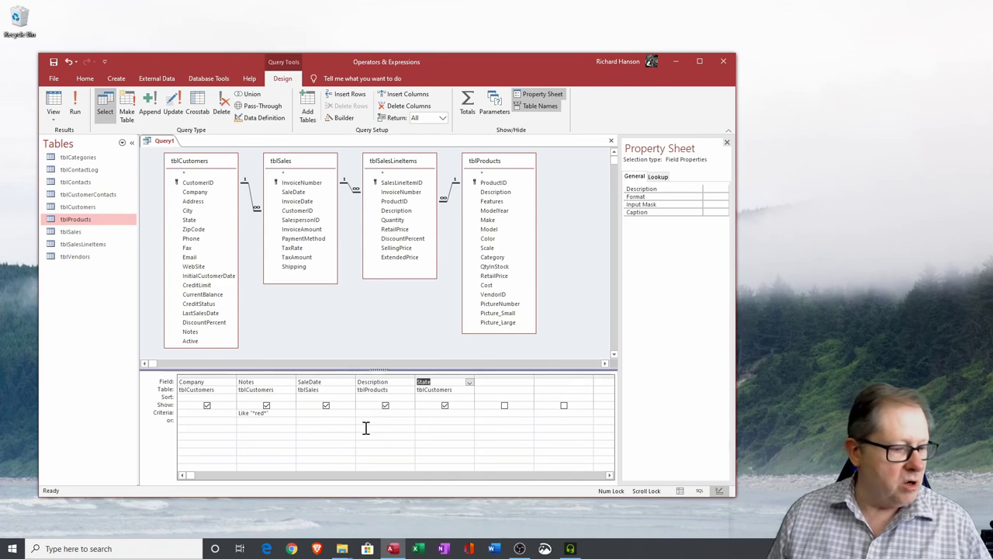
click(324, 374)
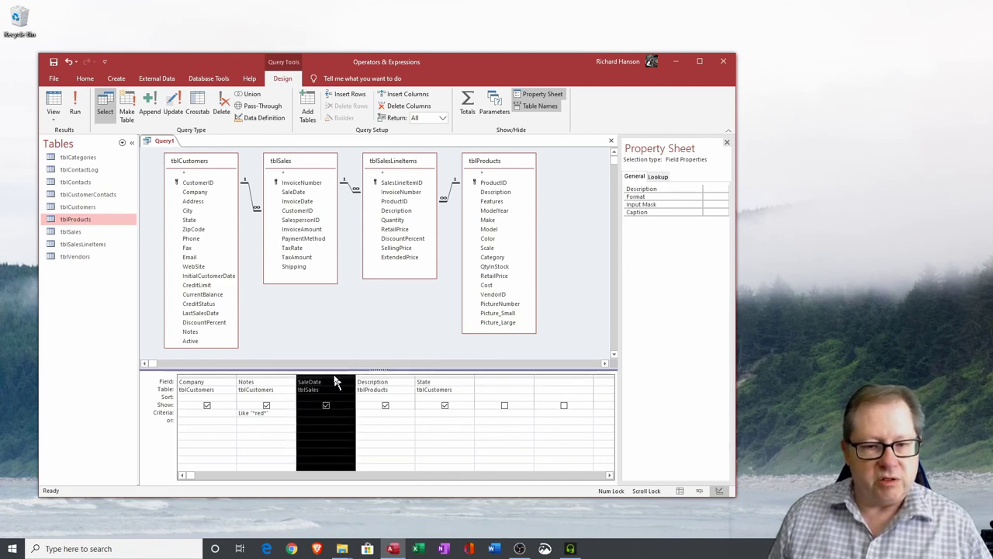
drag(345, 377, 472, 386)
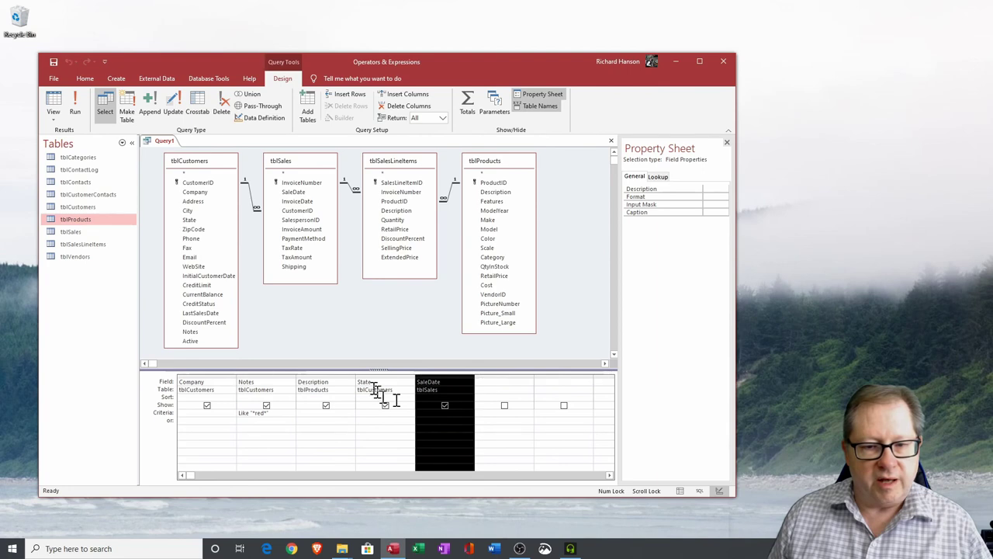
- Delete the Description and Notes columns from the query grid
click(332, 377)
key(Delete)
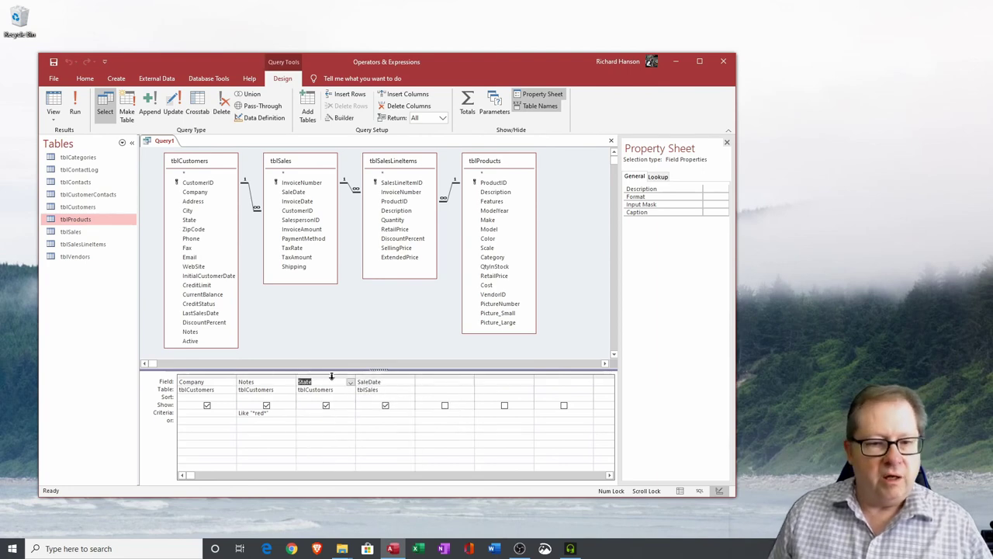
click(283, 376)
key(Delete)
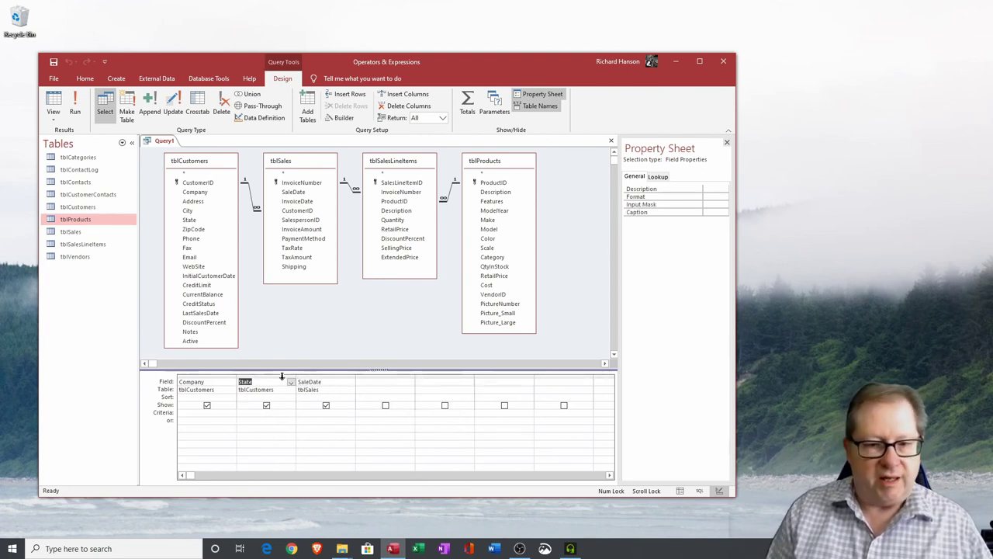
click(251, 417)
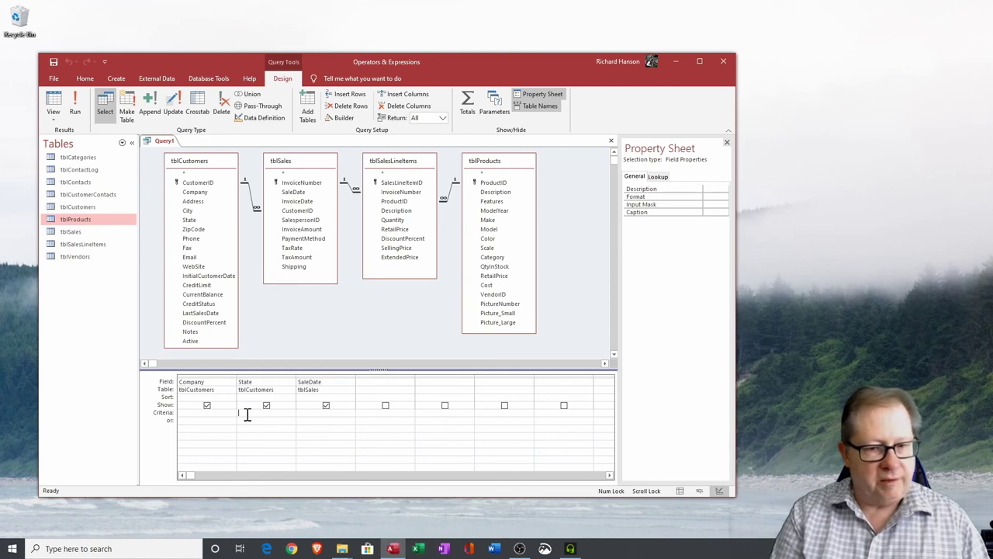
- Enter the State criterion "AZ" Or "CA" Or "NY" and switch to Datasheet view to see the matches
text(AL)
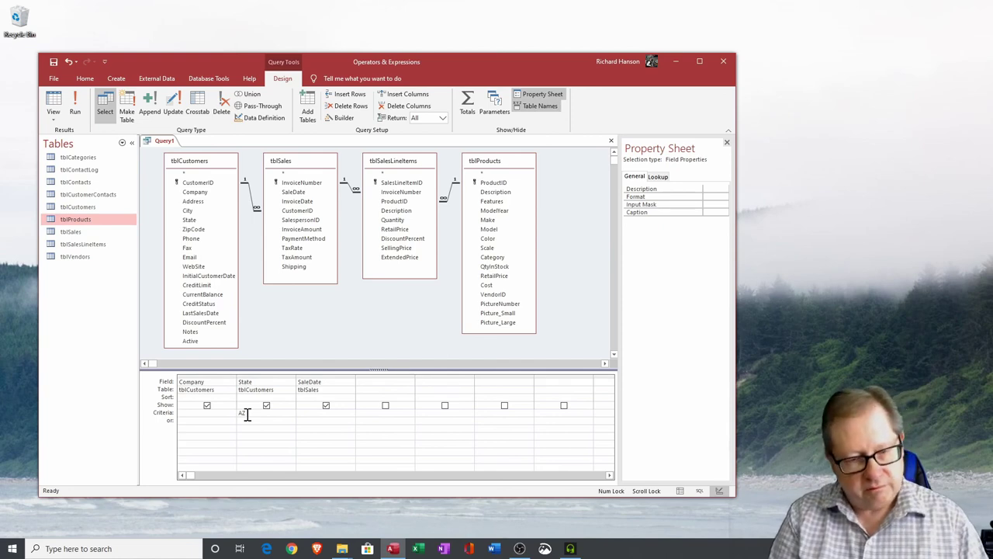
text(or)
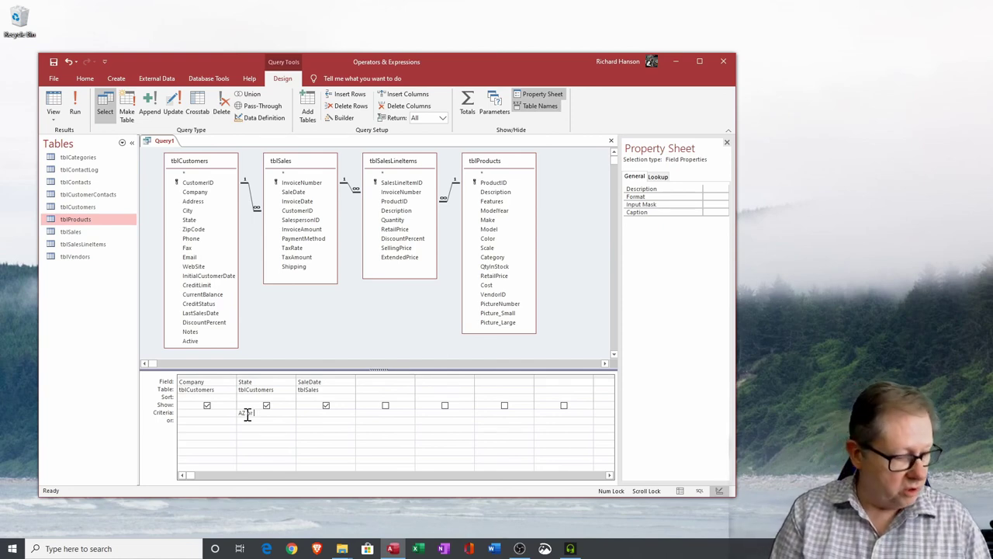
text( CA)
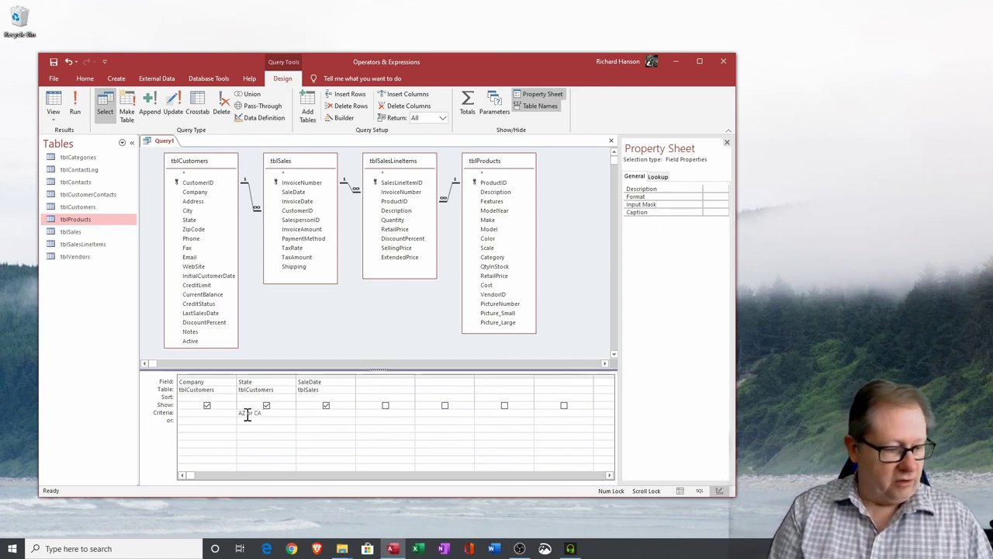
text( or)
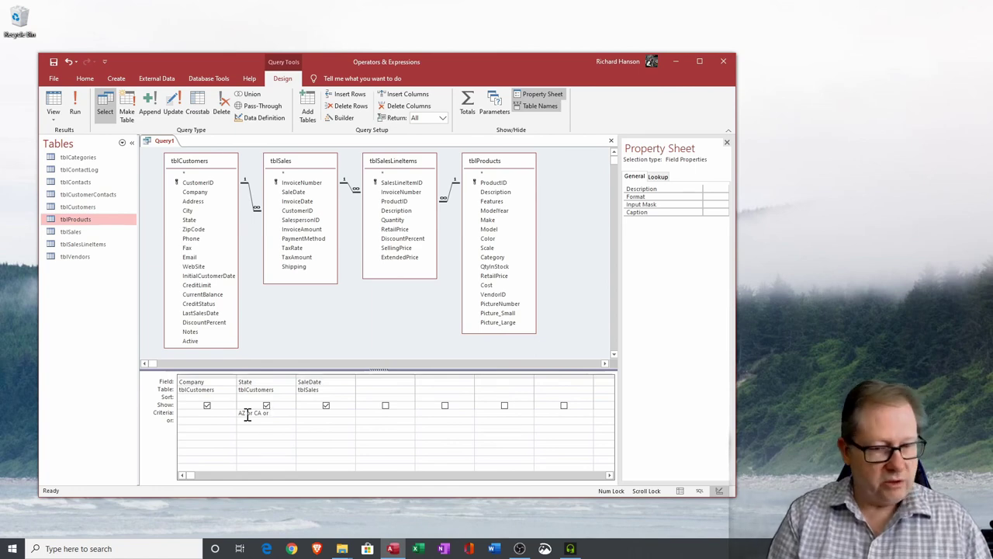
text( NV)
key(Tab)
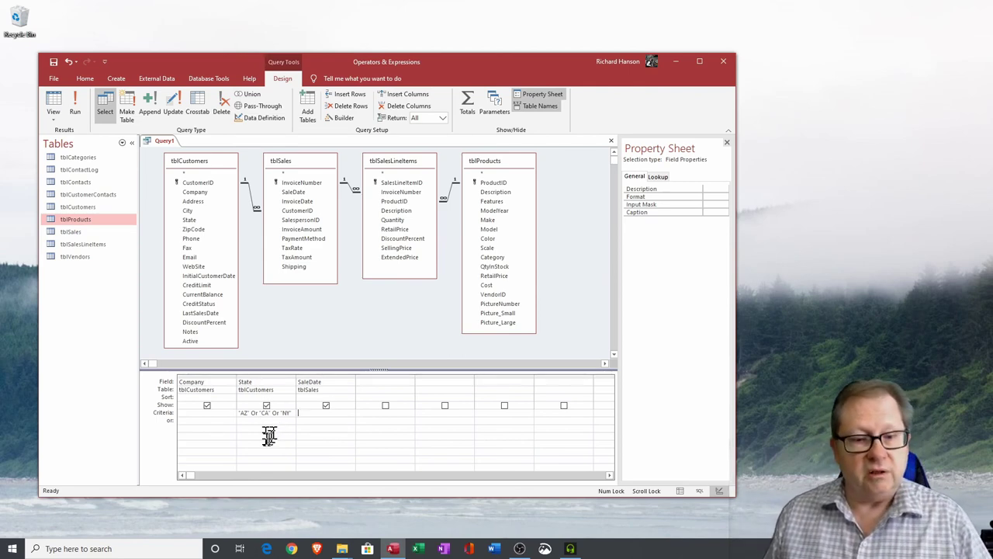
click(52, 101)
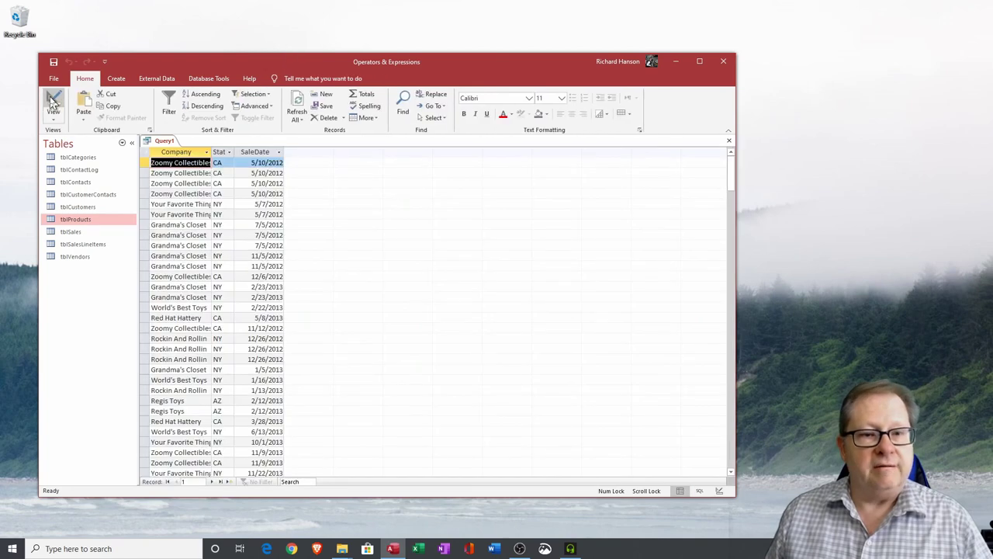
- Filter NY out of the 35-record datasheet, clear that filter, and return to Design view
scroll(303, 253, down, 3)
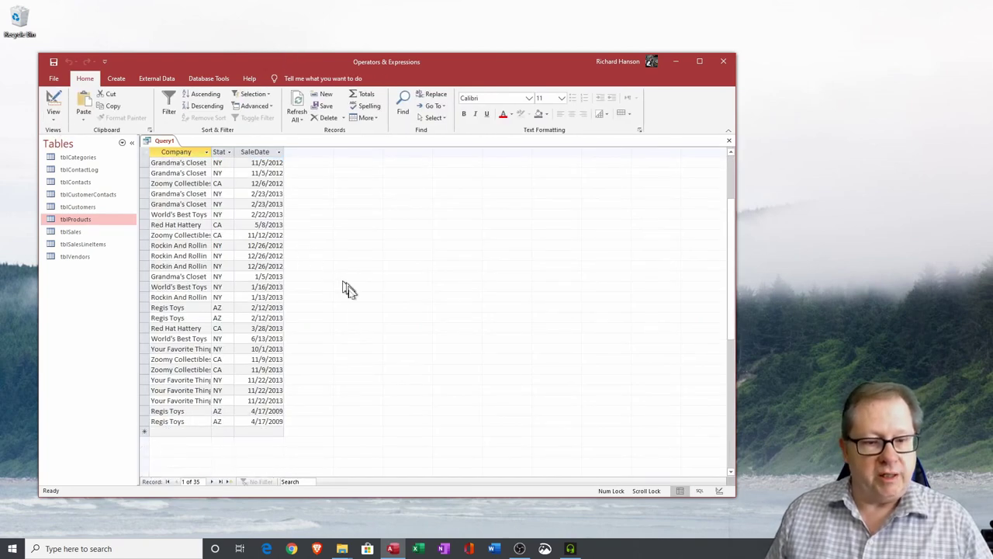
scroll(333, 350, up, 3)
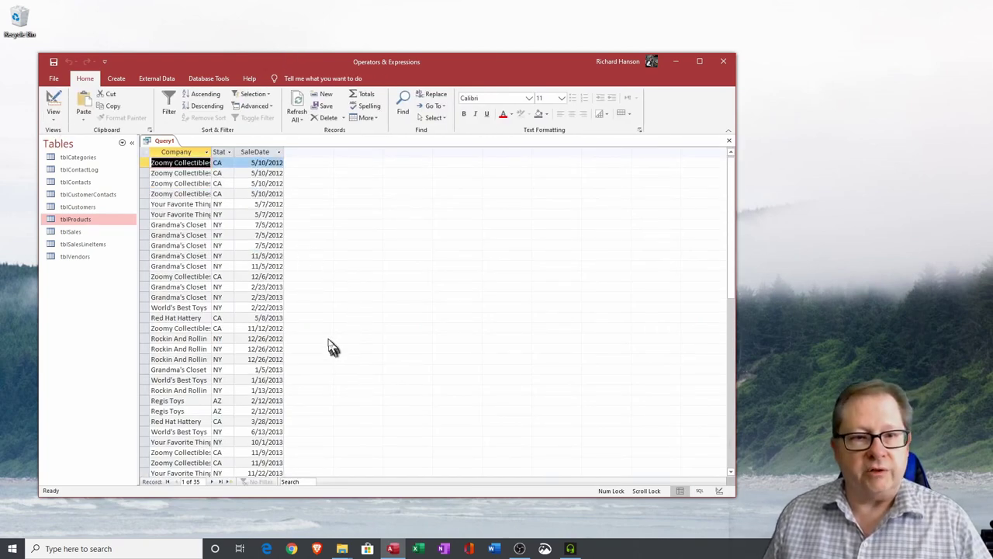
click(229, 153)
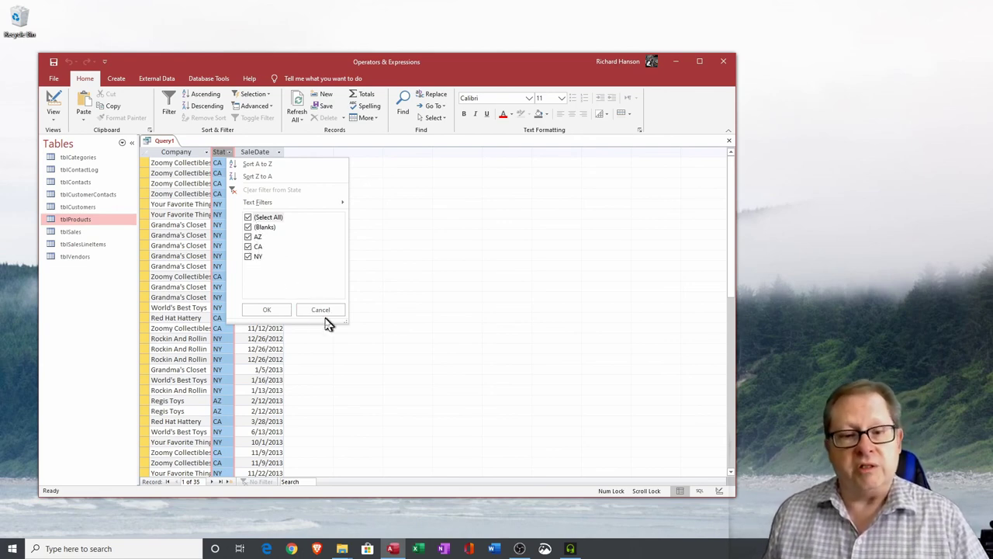
click(249, 257)
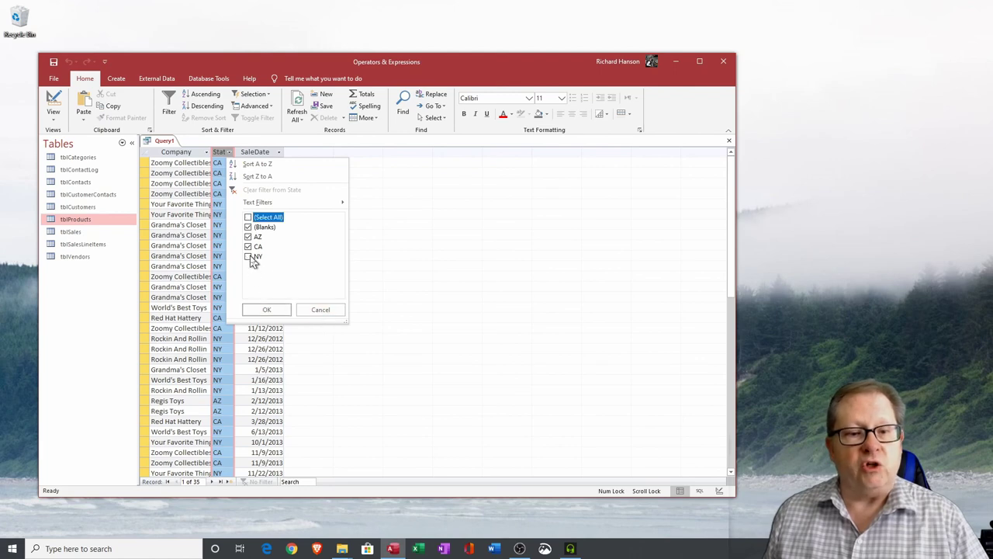
click(267, 310)
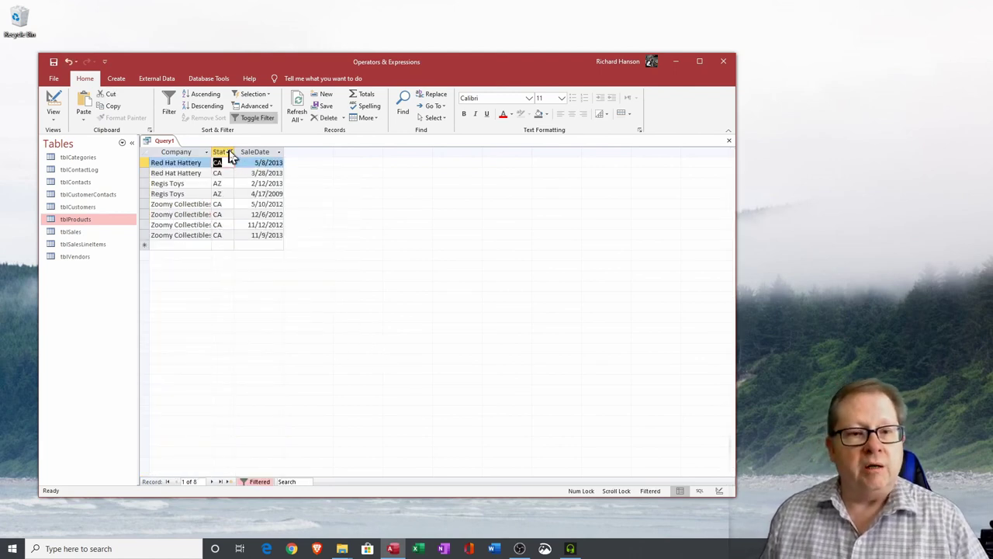
click(267, 124)
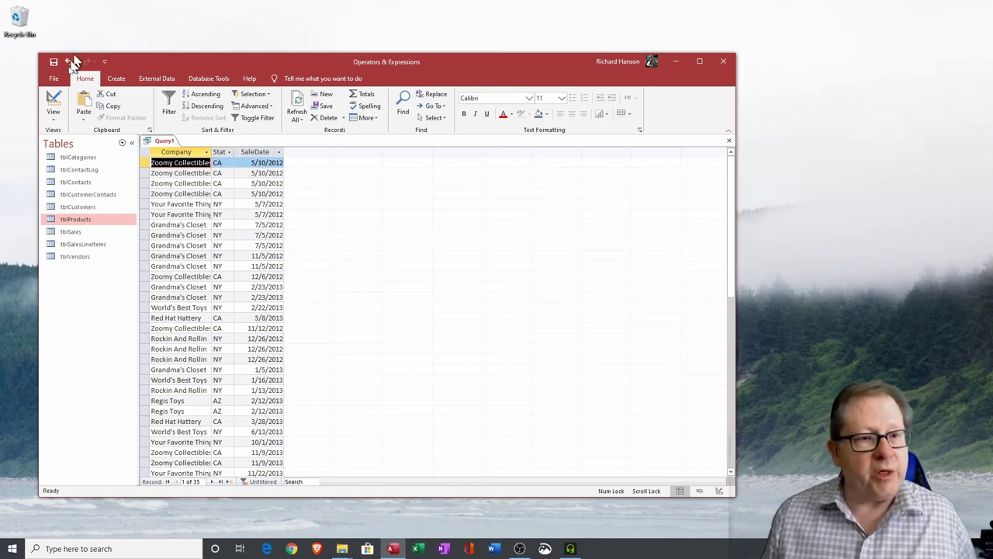
click(52, 105)
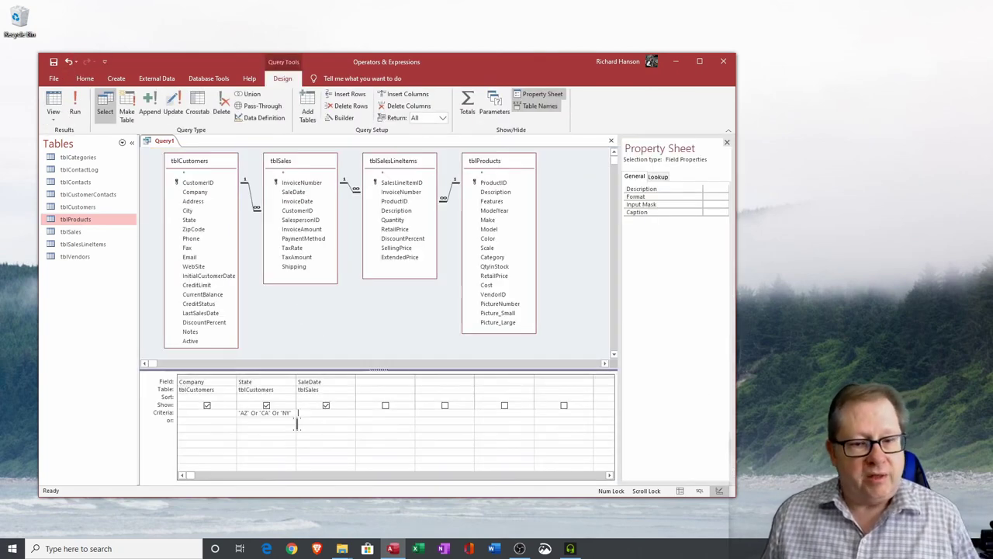
key(Left)
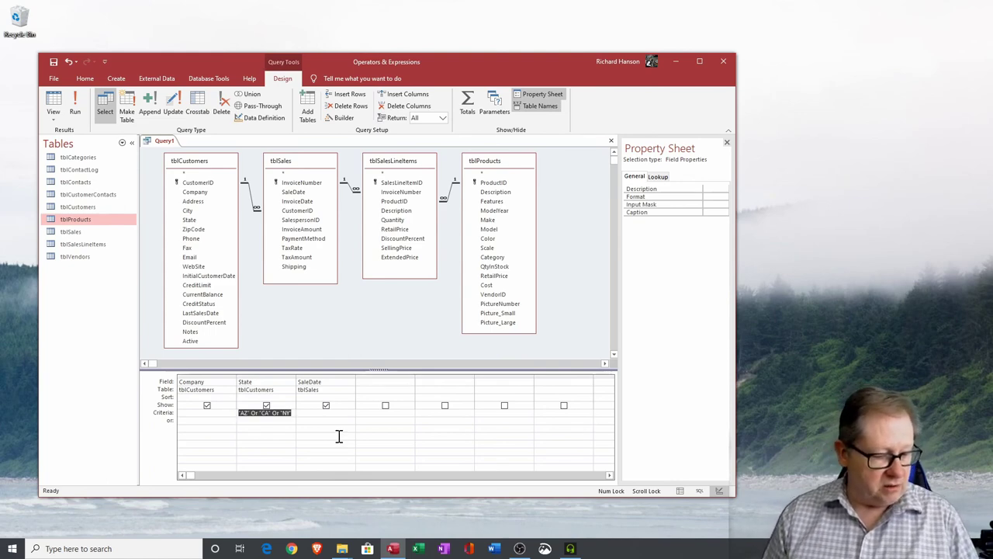
- Rewrite the State criterion as In ("AZ","CA","NY") and run the query
text(In)
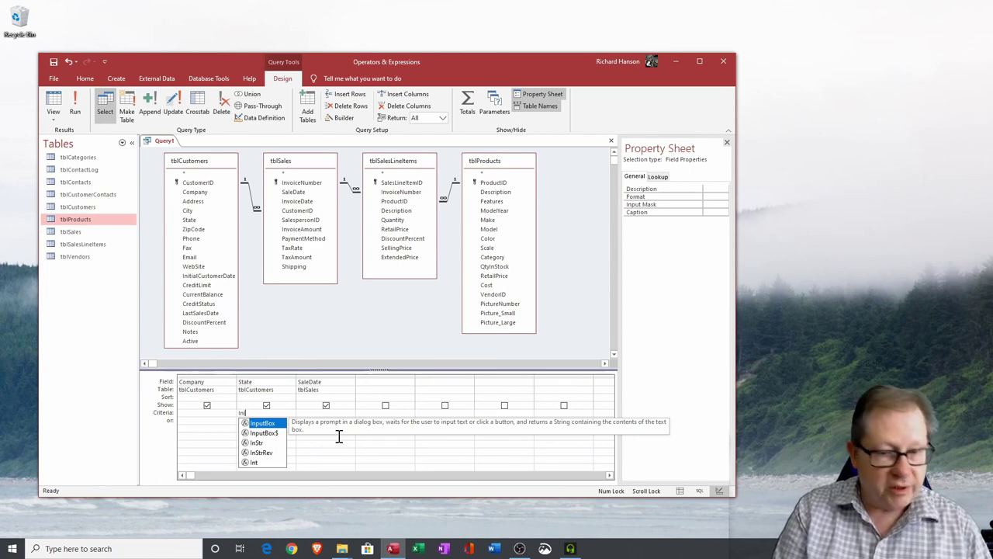
text( (AZ)
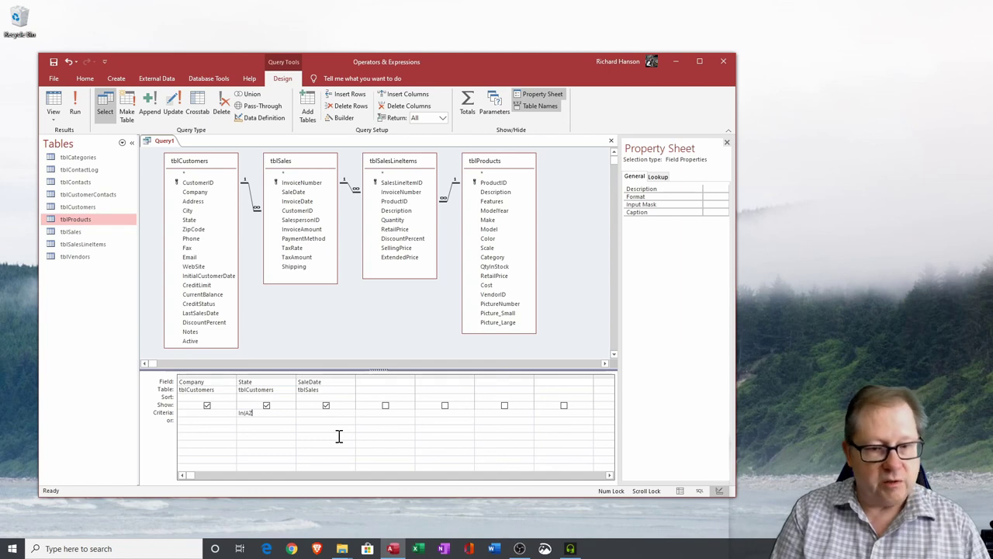
text(,C)
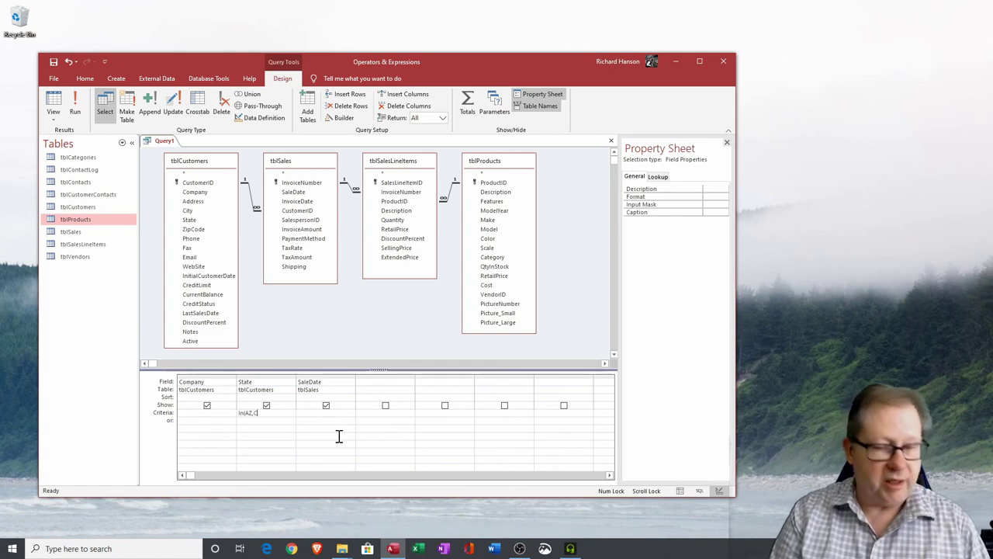
text(A,NM)
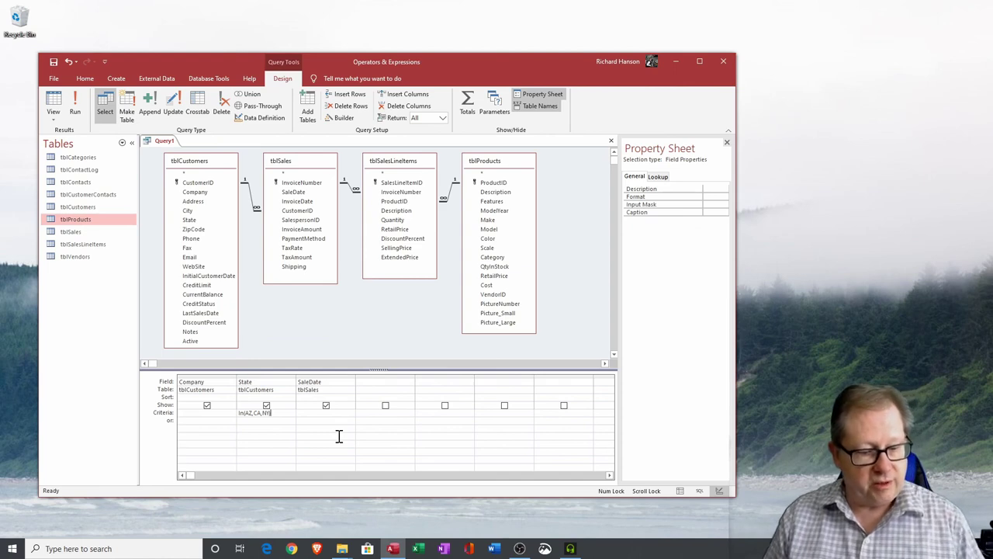
key(Tab)
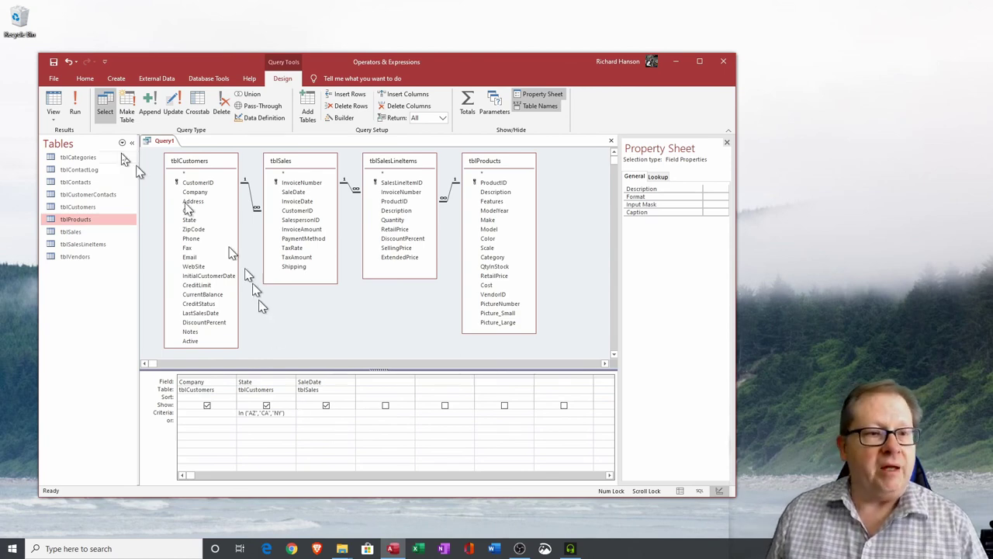
click(74, 105)
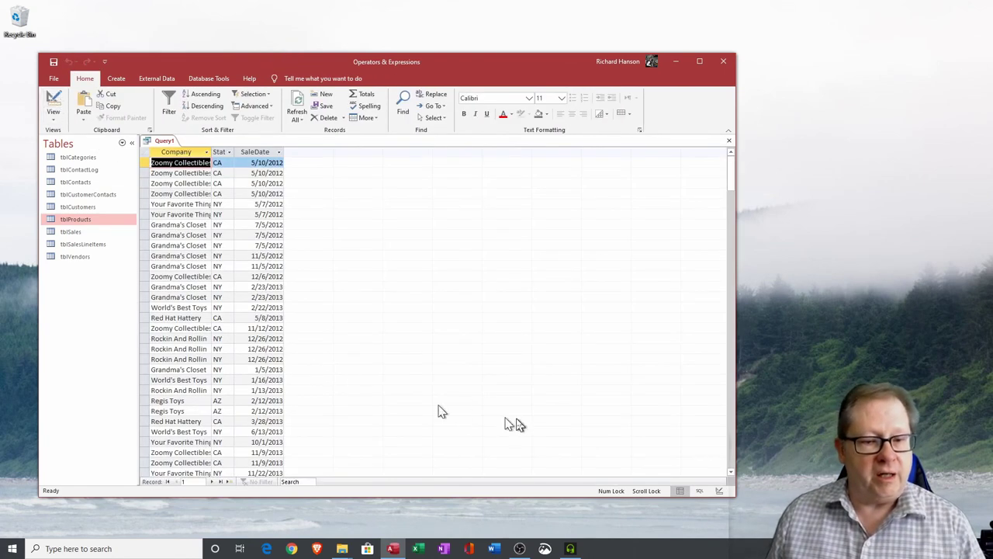
- Jump to record 35 of 35 in the results, then switch back to Design view
click(220, 481)
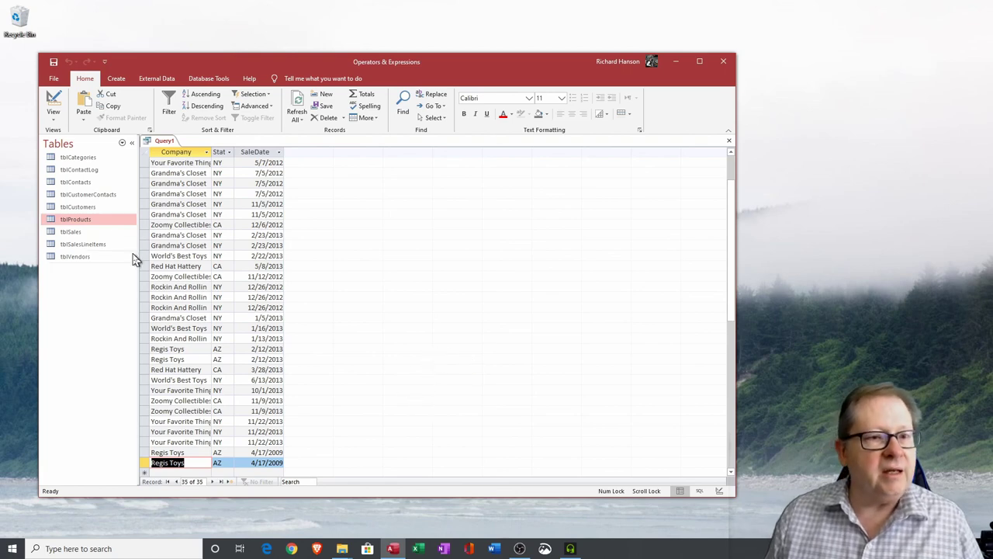
click(53, 104)
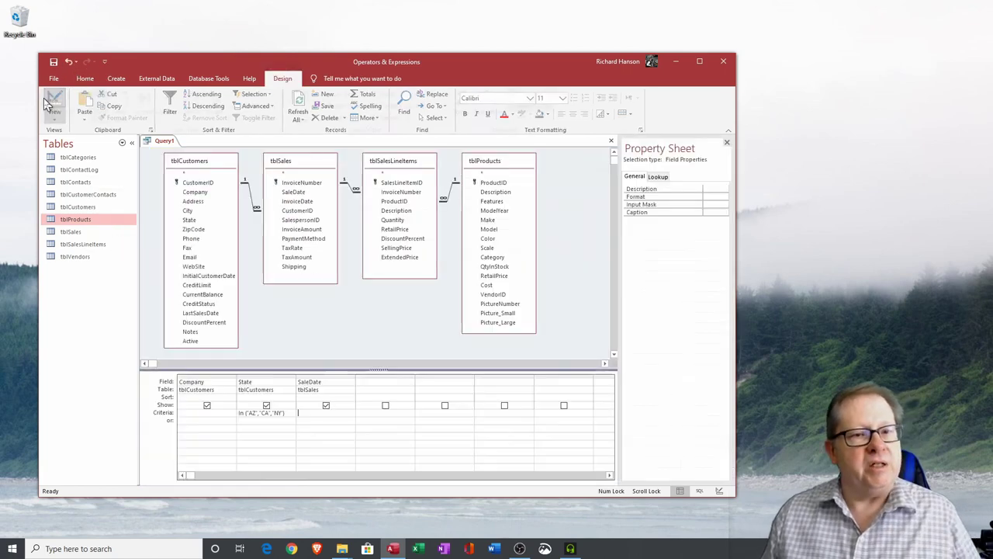
- Delete the State column from the grid and start the SaleDate criterion with >=
click(254, 376)
key(Delete)
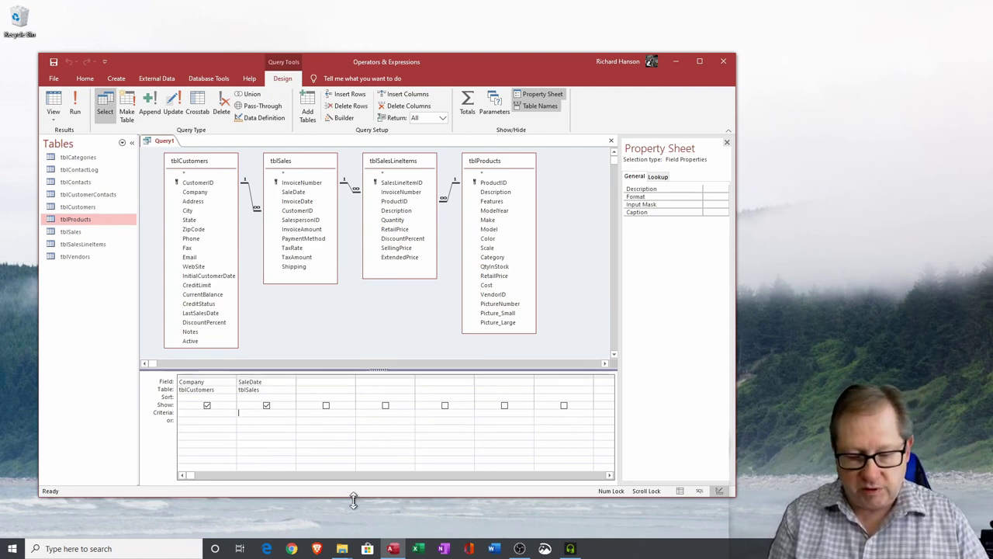
text(>=)
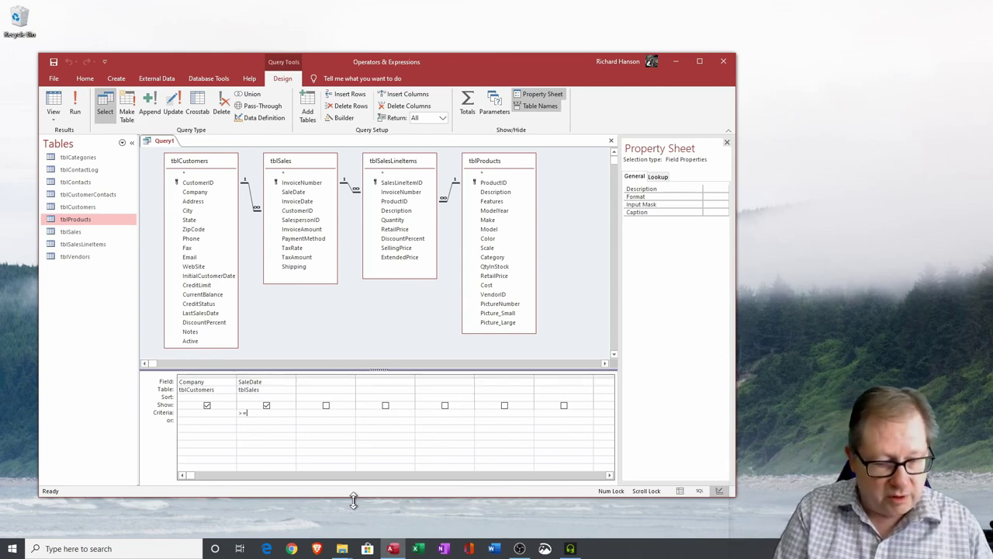
- Complete the SaleDate criterion as >=#10/1/2012# And <=#3/31/2013#, dismissing the invalid date warning
text(#10/)
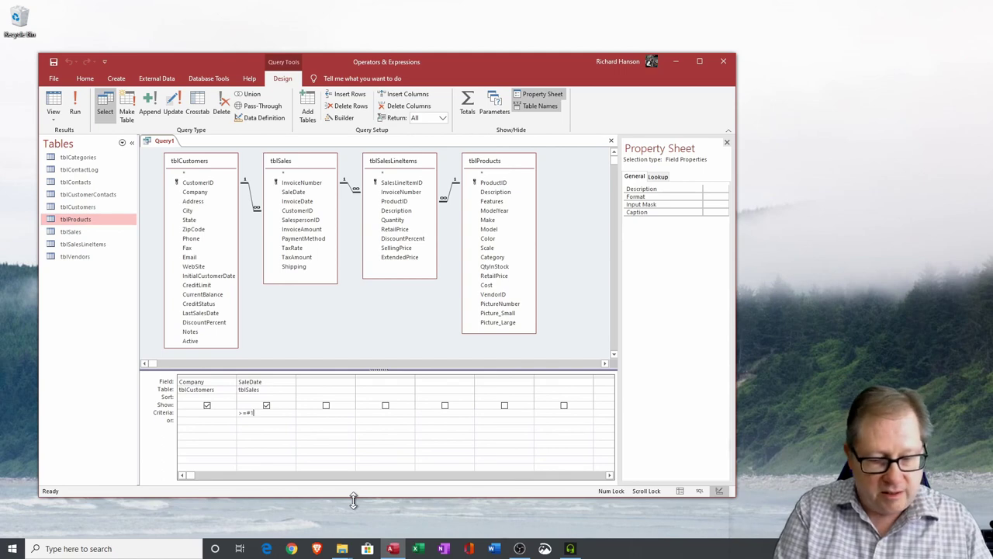
text(1/)
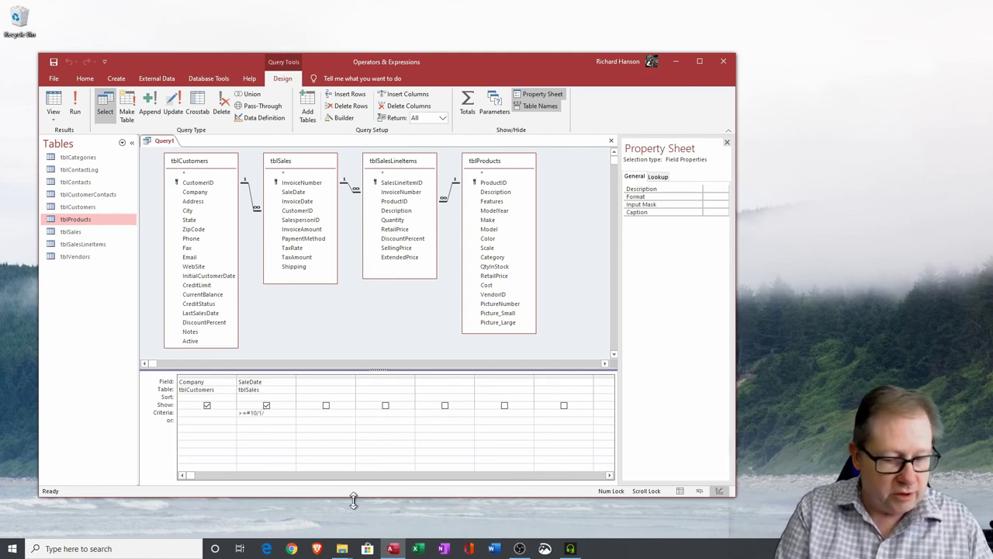
text(2012)
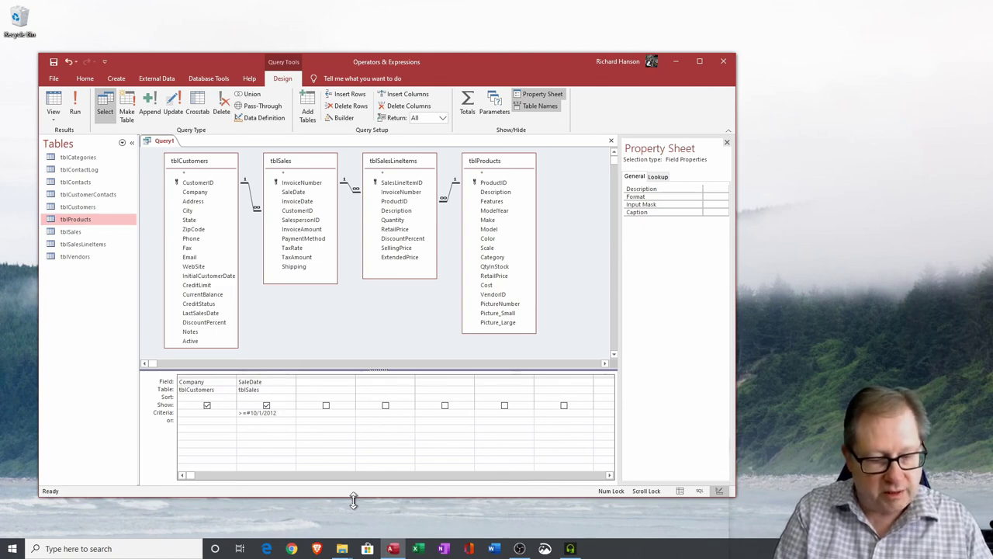
text(# and)
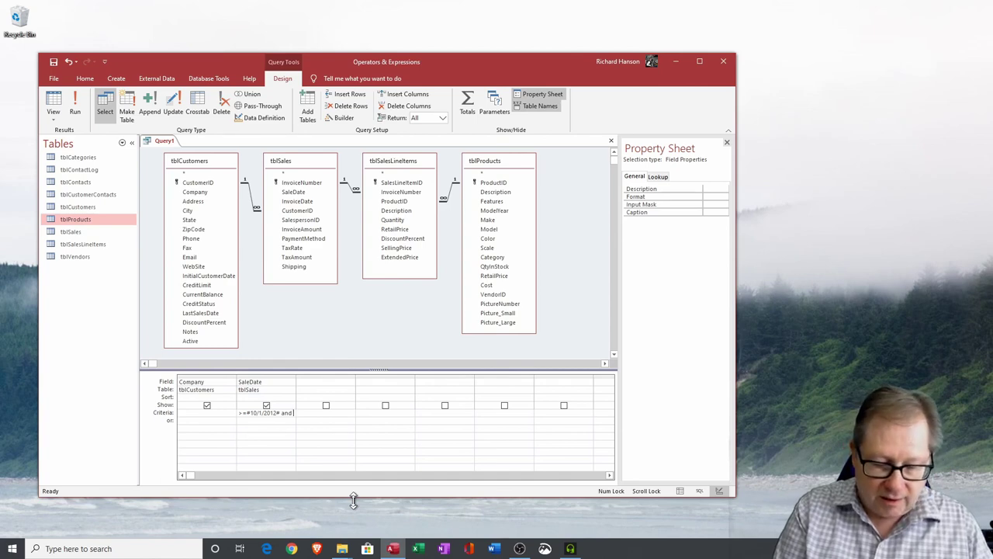
text( <=)
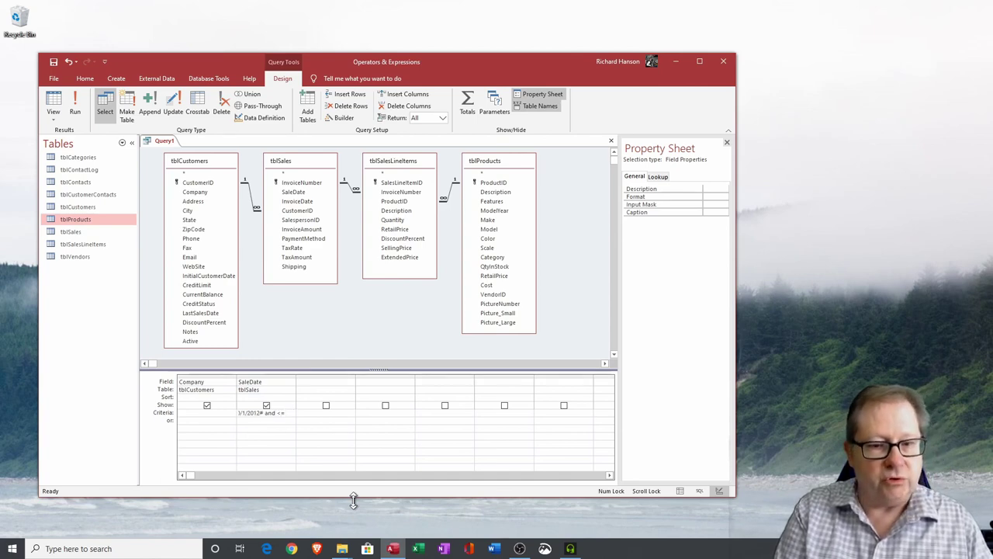
text(#)
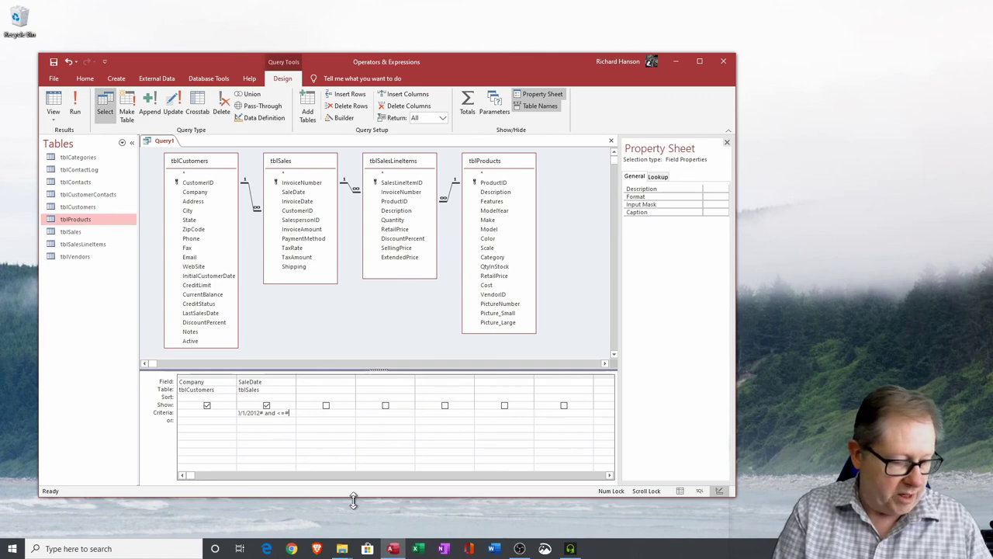
text(3/3)
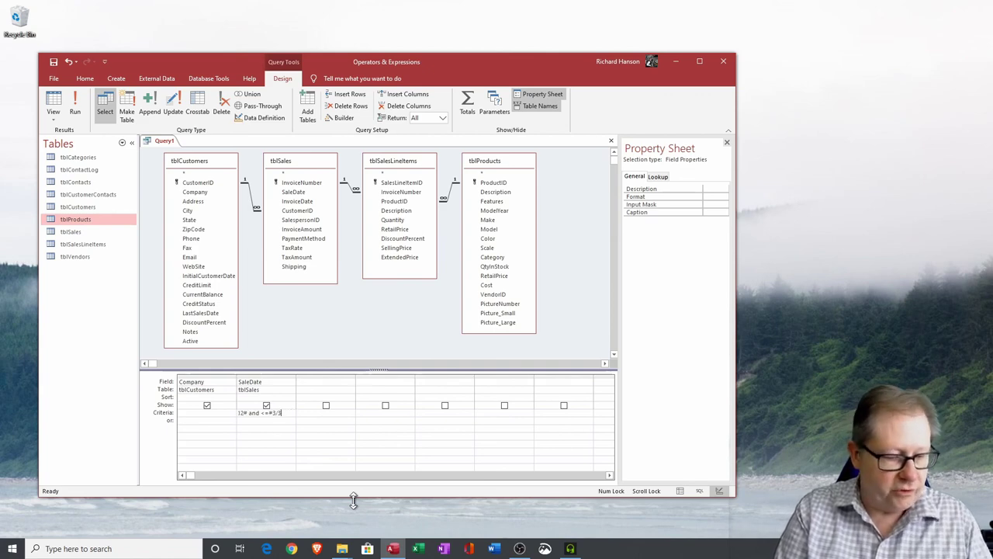
text(1/2013)
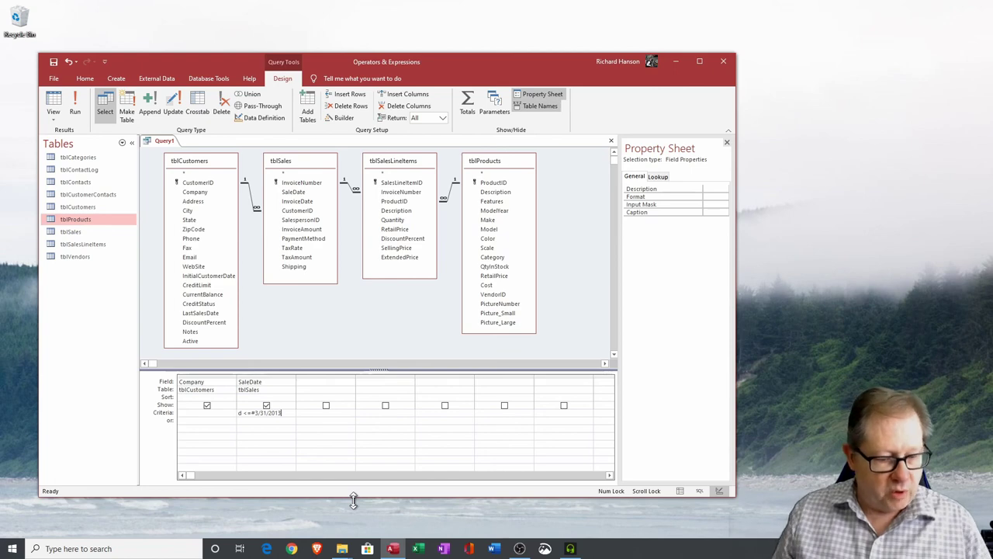
key(Return)
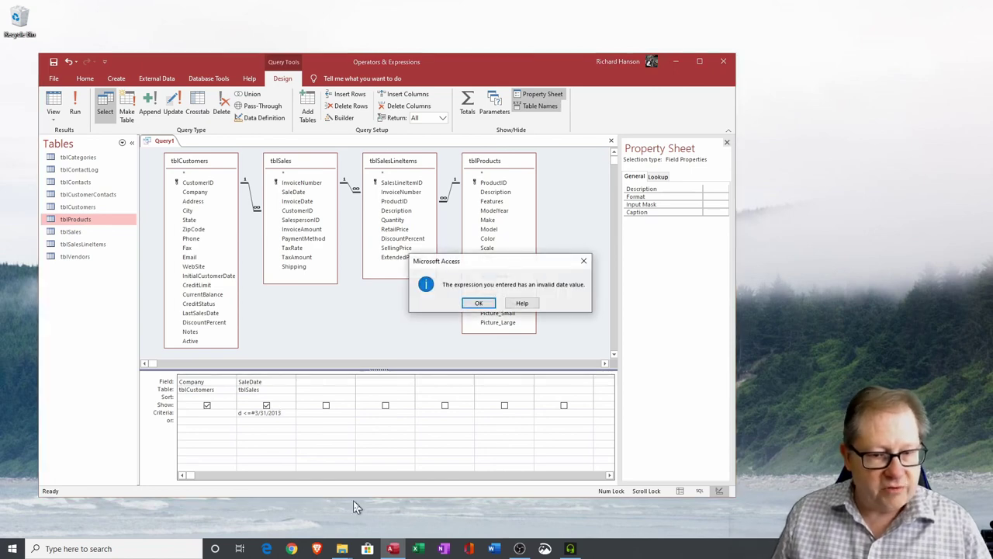
click(478, 303)
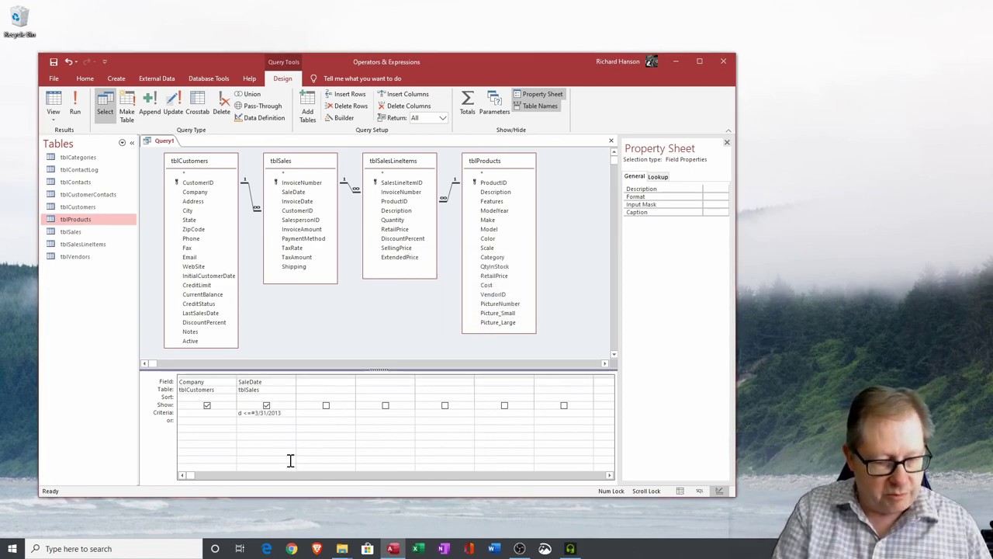
click(256, 443)
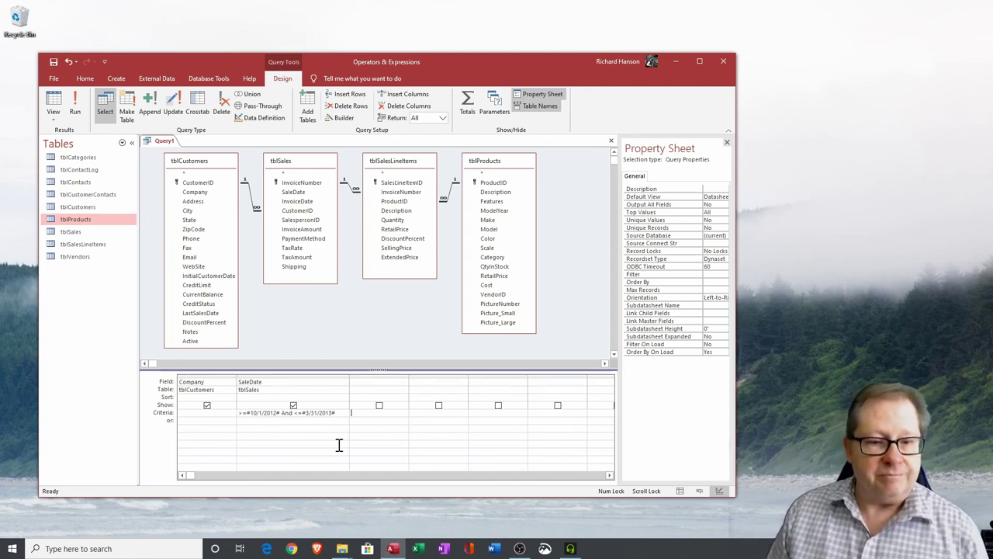
click(53, 105)
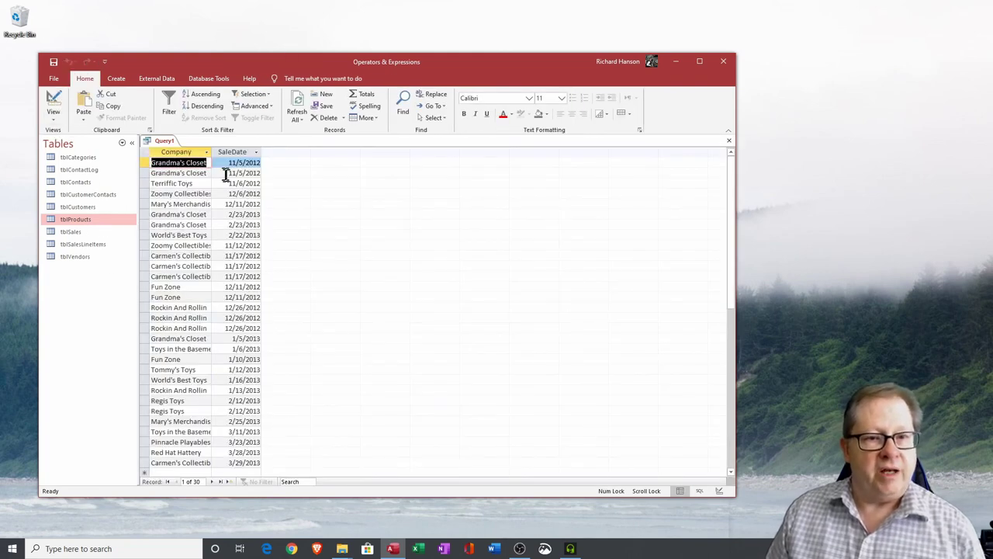
scroll(272, 217, down, 1)
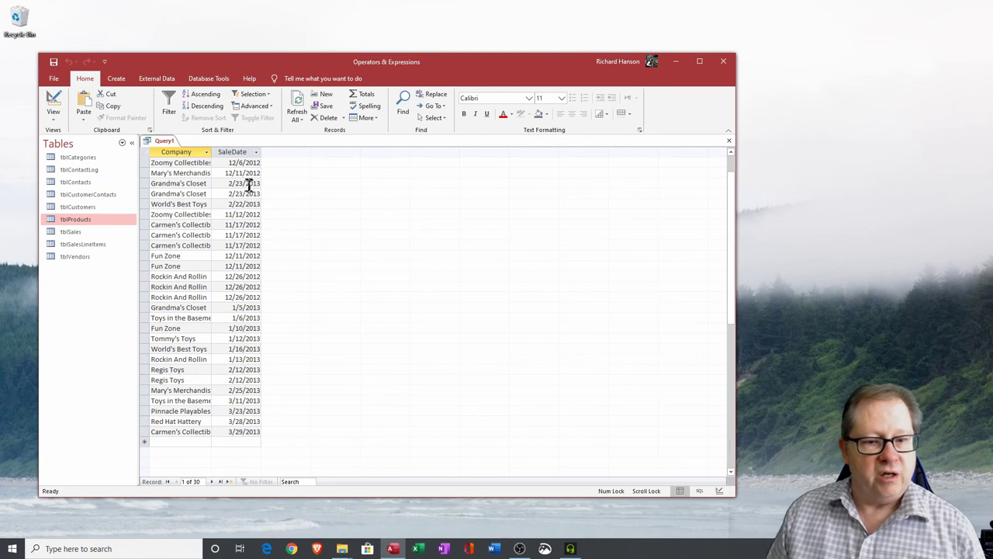
scroll(288, 434, up, 1)
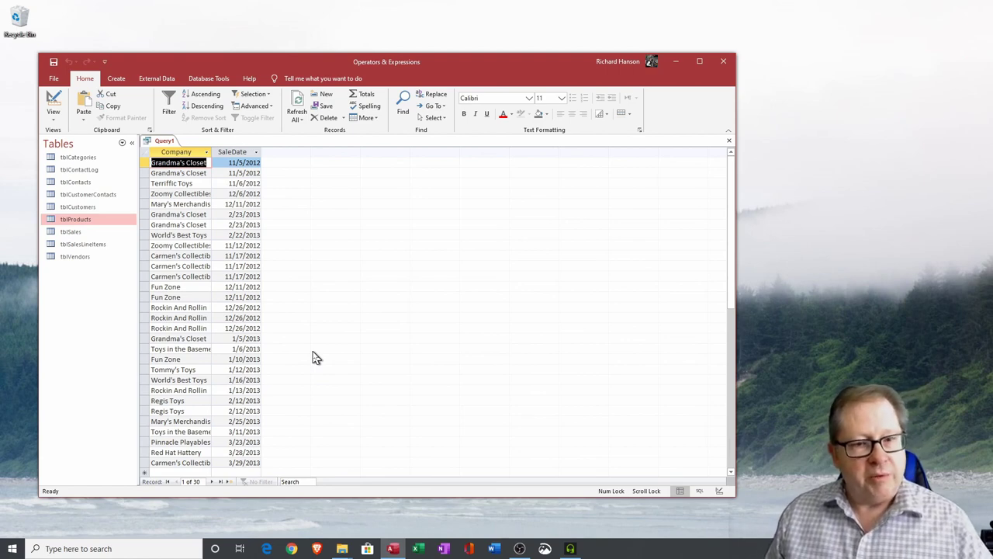
click(53, 101)
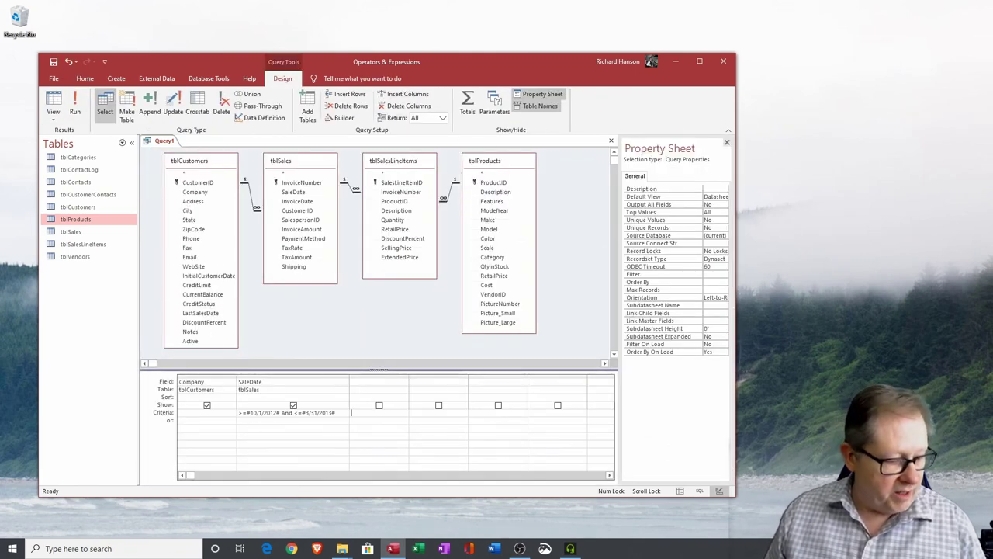
- Change the SaleDate criterion to Between #10/1/2012# And #3/31/2013#, check the 30 results, and return to design
click(244, 412)
drag(247, 412, 222, 411)
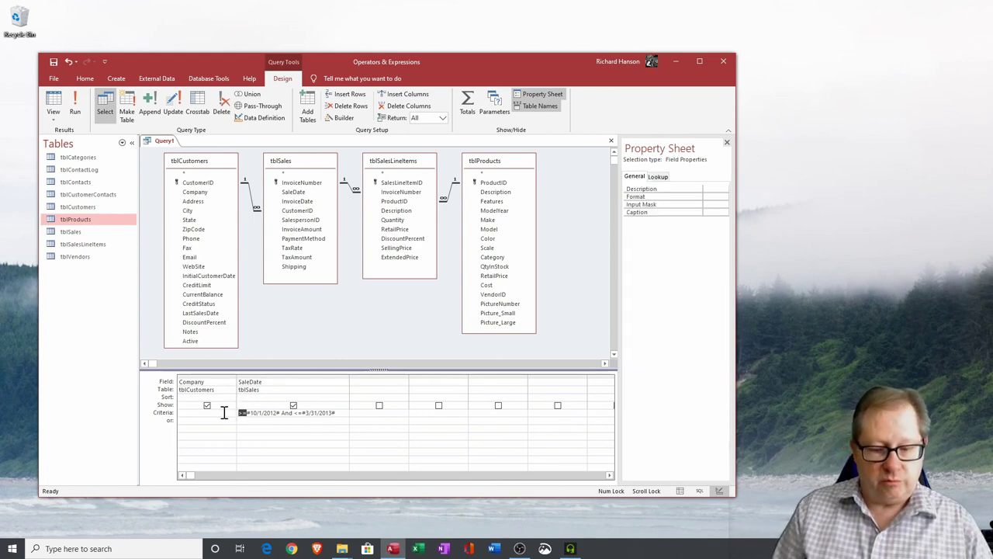
text(Between)
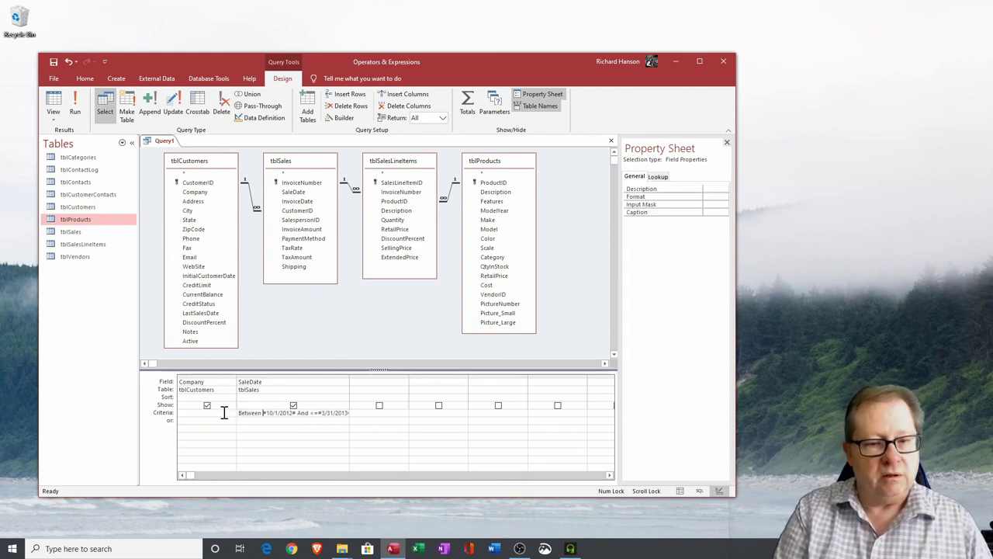
key(Right)
key(Right)
key(Right)
key(Right)
key(Right)
key(Right)
key(Right)
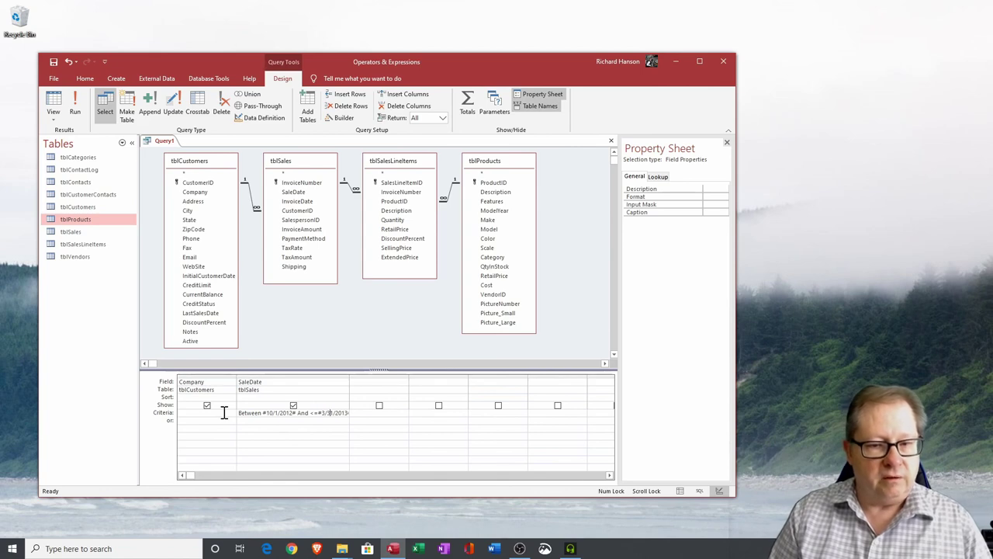
double_click(348, 374)
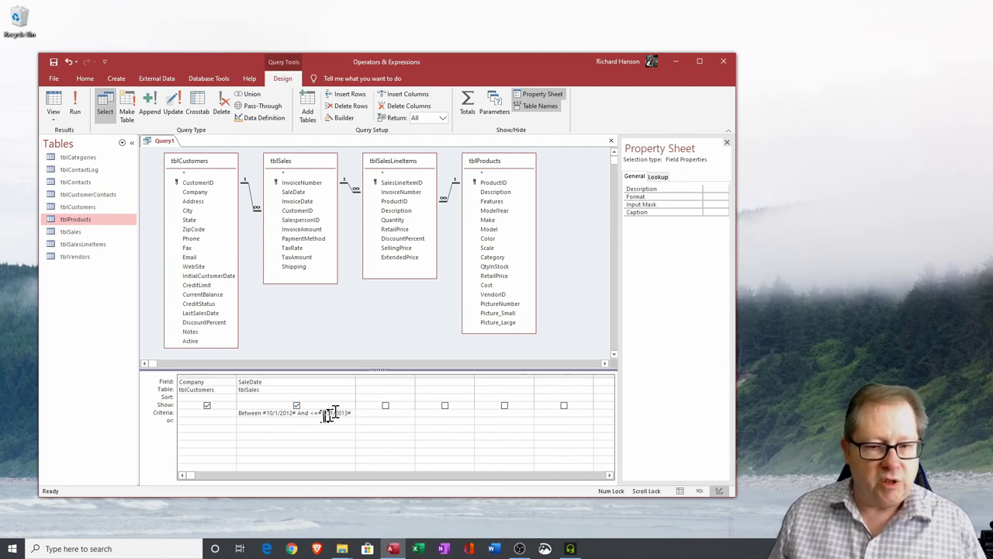
key(BackSpace)
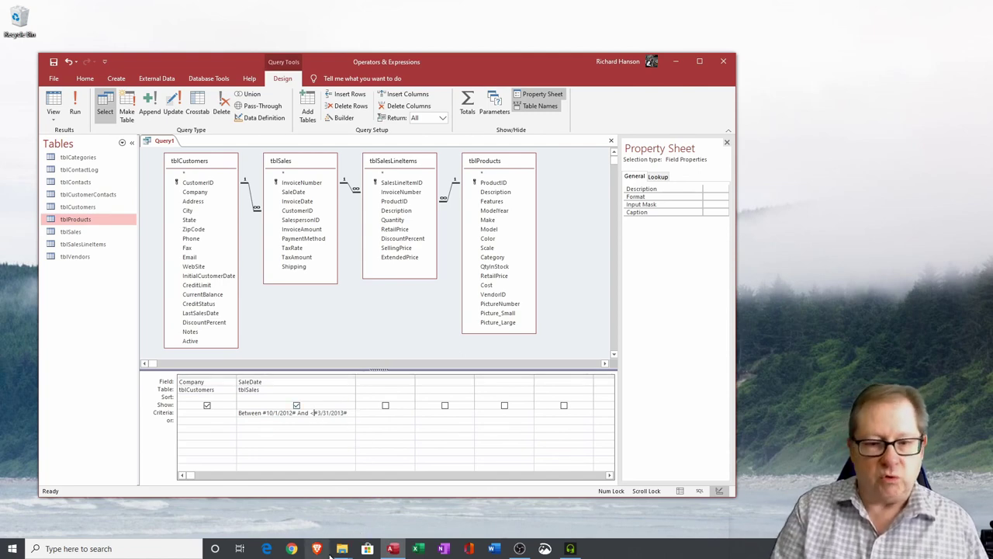
key(BackSpace)
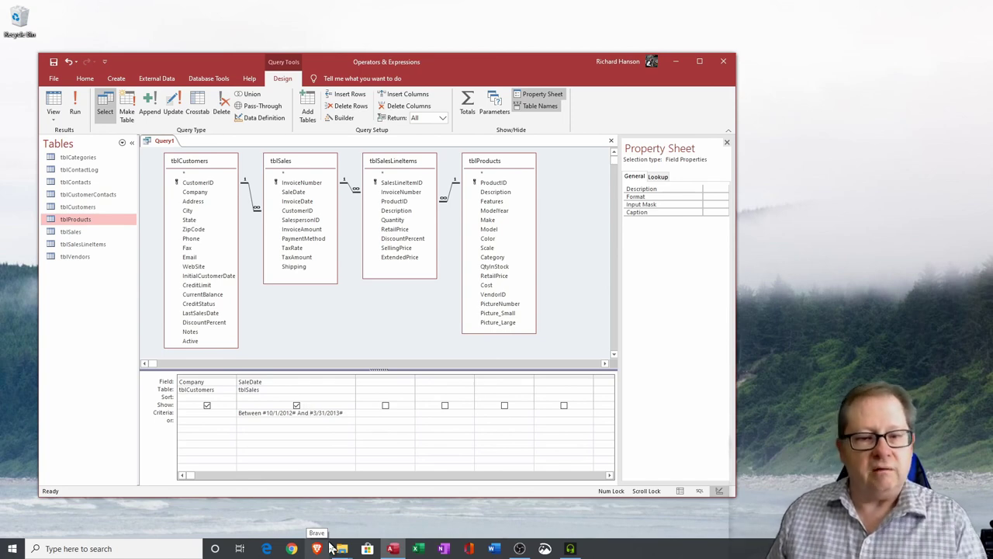
click(54, 103)
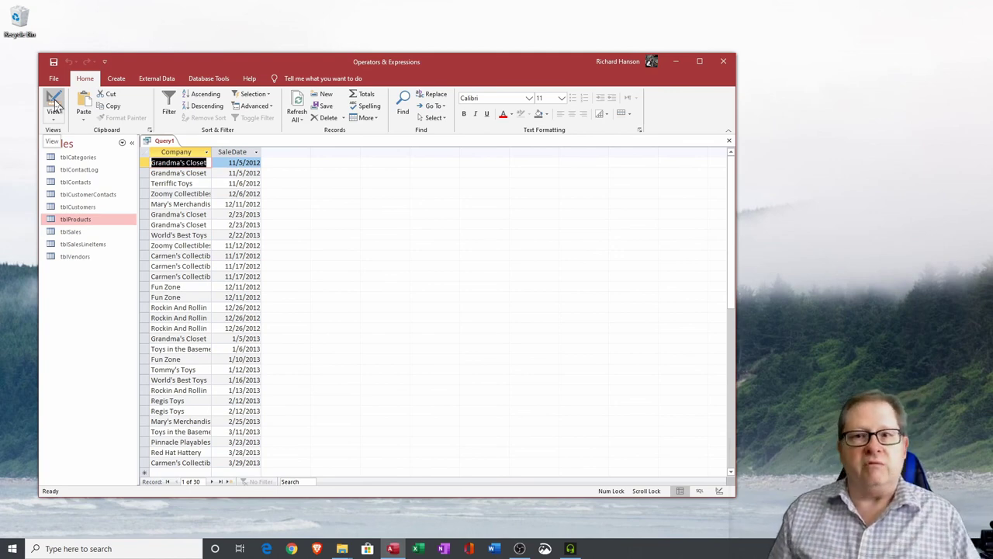
click(54, 105)
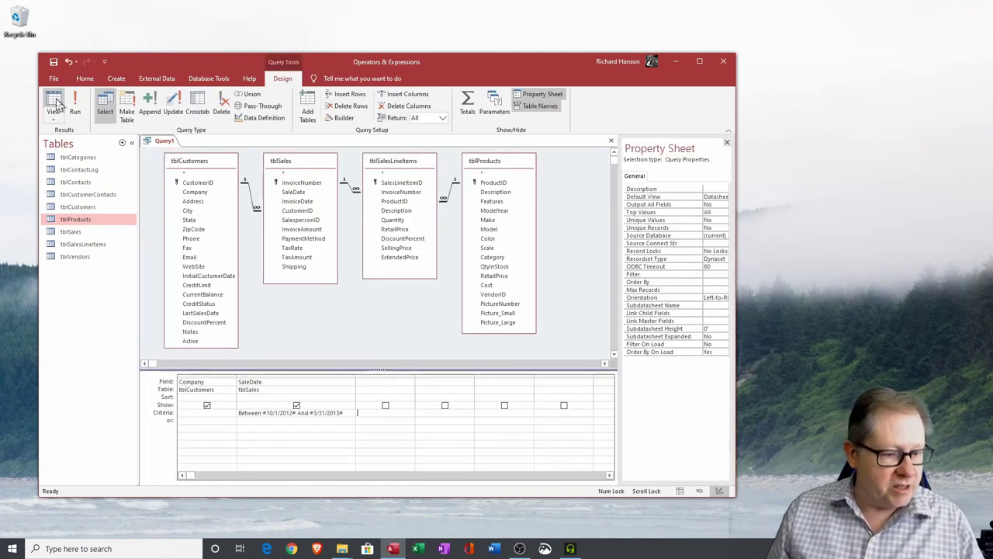
- Add the Notes field from tblCustomers to the grid and clear the SaleDate date-range criterion
drag(128, 219, 228, 237)
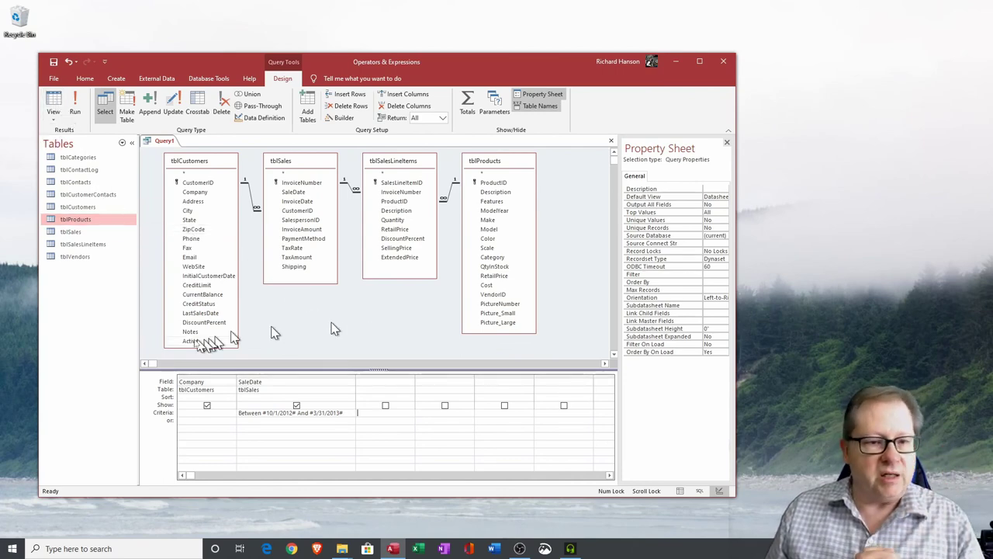
click(192, 332)
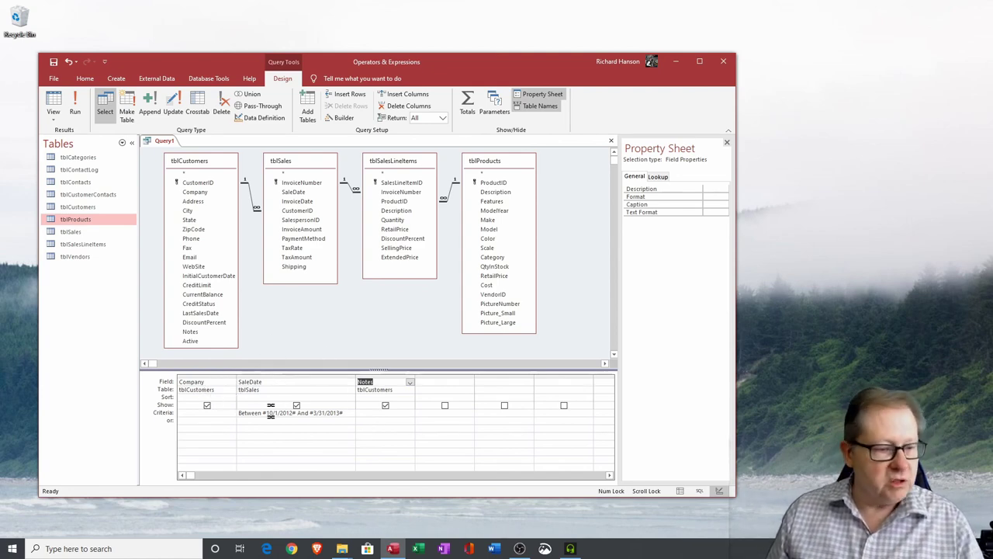
drag(345, 414, 198, 414)
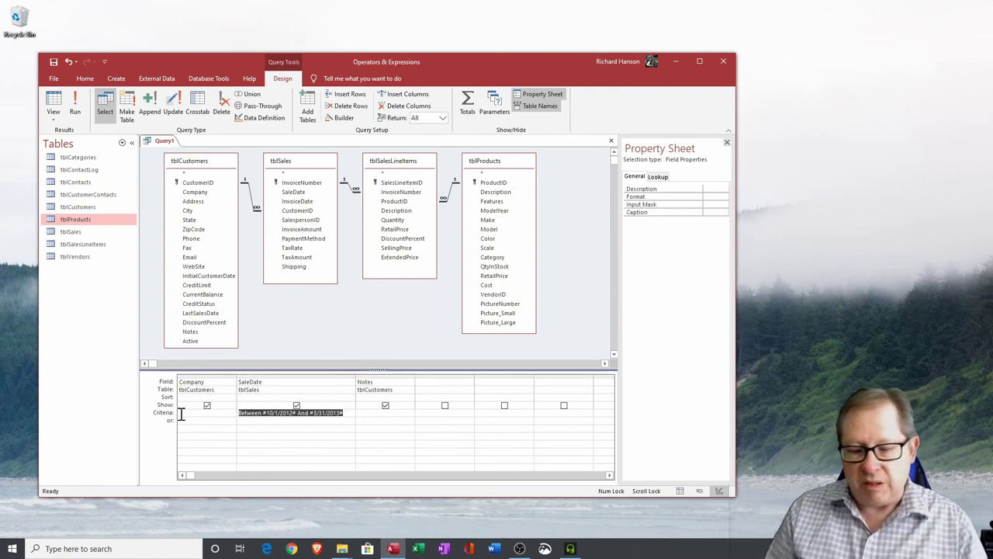
key(Delete)
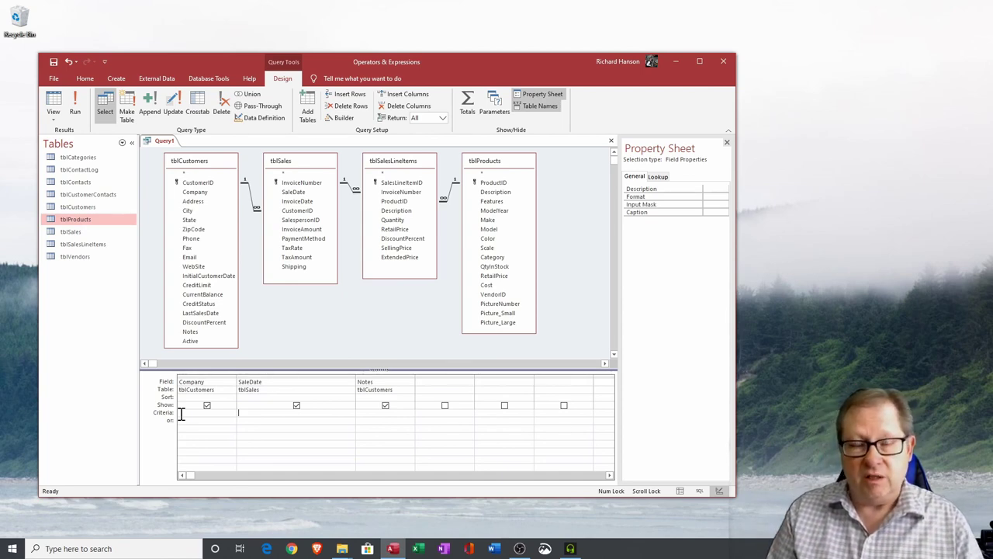
- Set the Notes criterion to Is Null
click(385, 405)
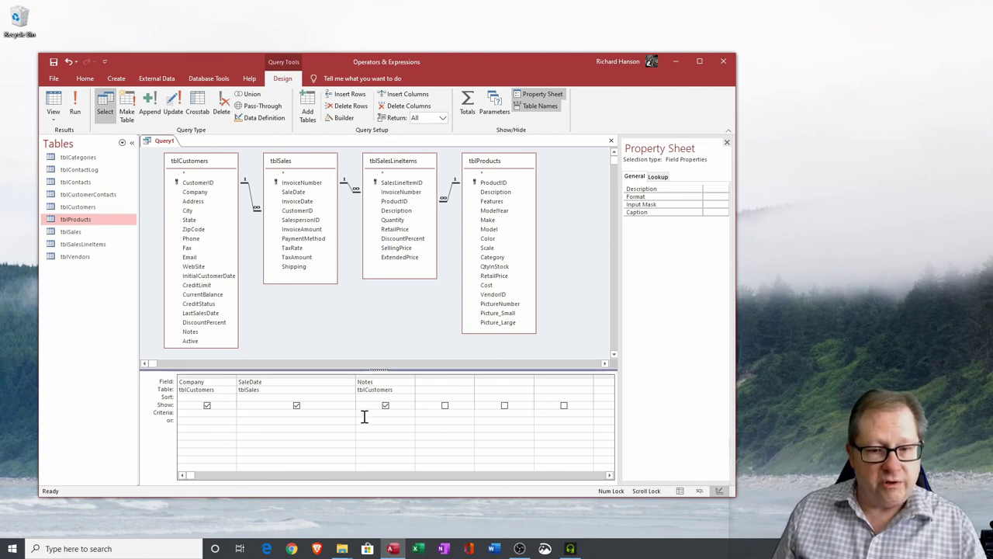
click(385, 405)
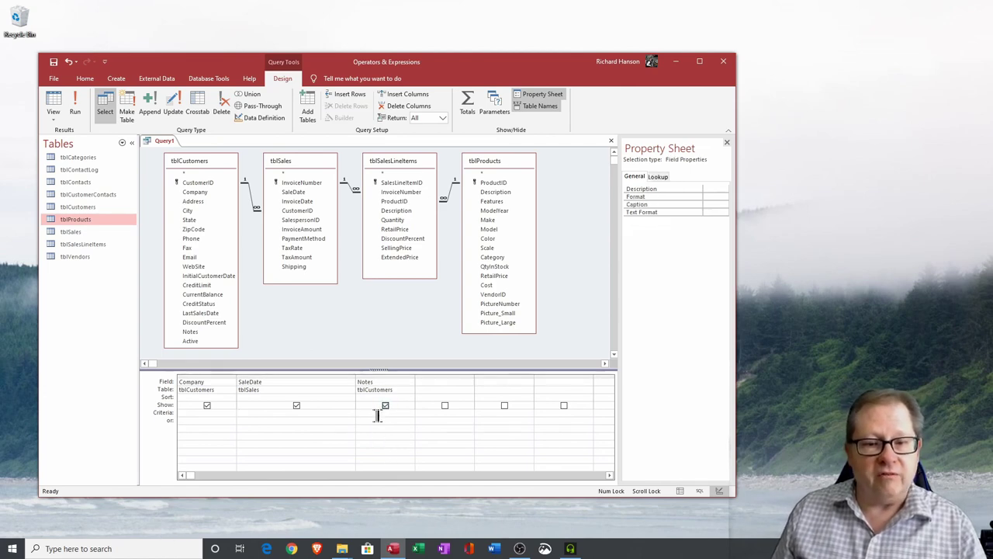
text(Nu)
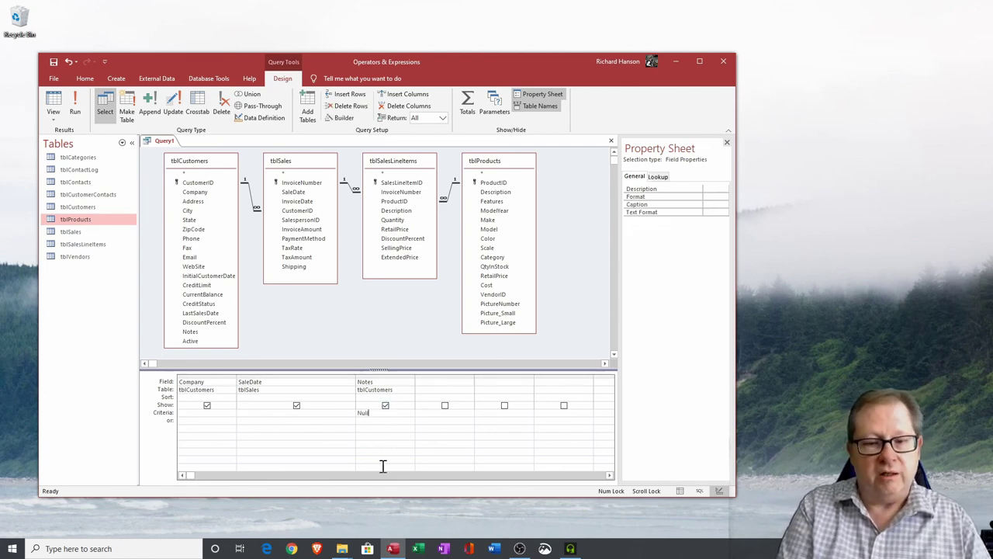
text(ll)
key(Tab)
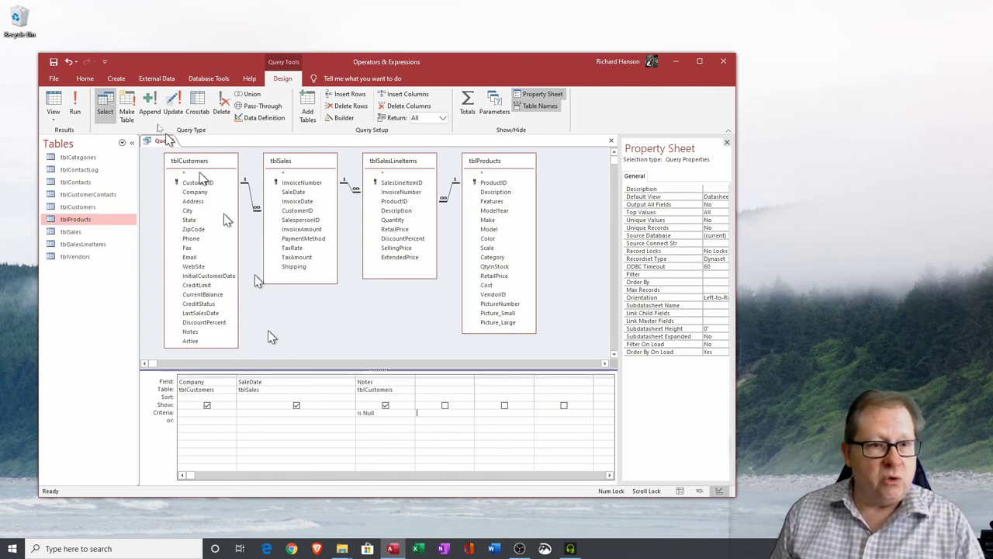
- View the 74 matching records, autofit the Company column, and return to Design view
click(54, 108)
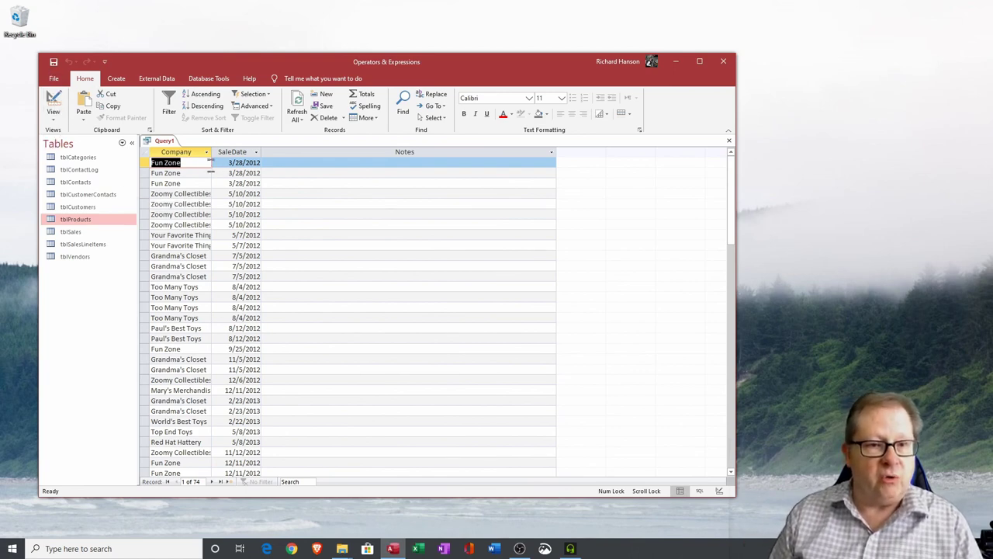
double_click(212, 151)
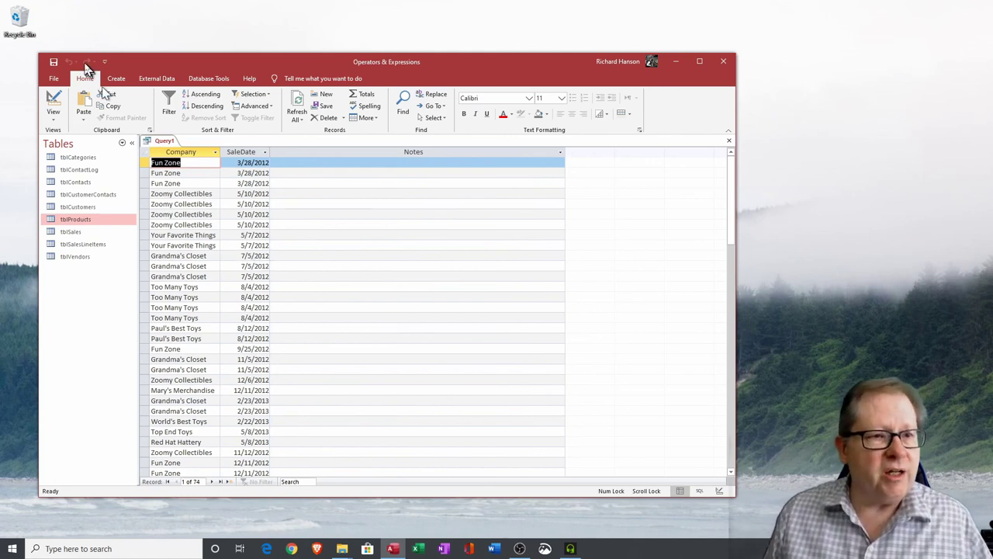
click(53, 99)
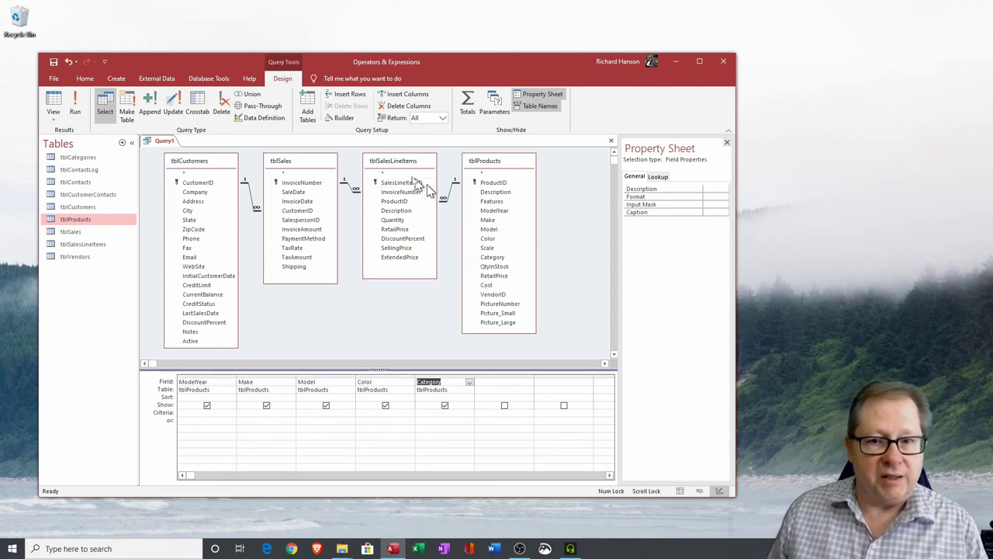
- Delete tblSalesLineItems, tblSales and tblCustomers from the query and move tblProducts to the left
click(408, 165)
key(Delete)
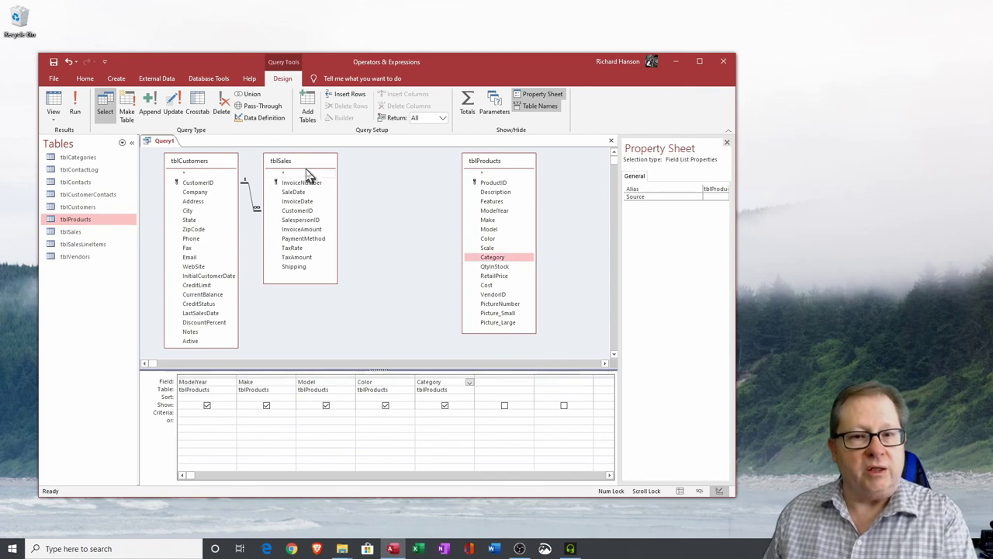
click(306, 169)
key(Delete)
click(207, 162)
key(Delete)
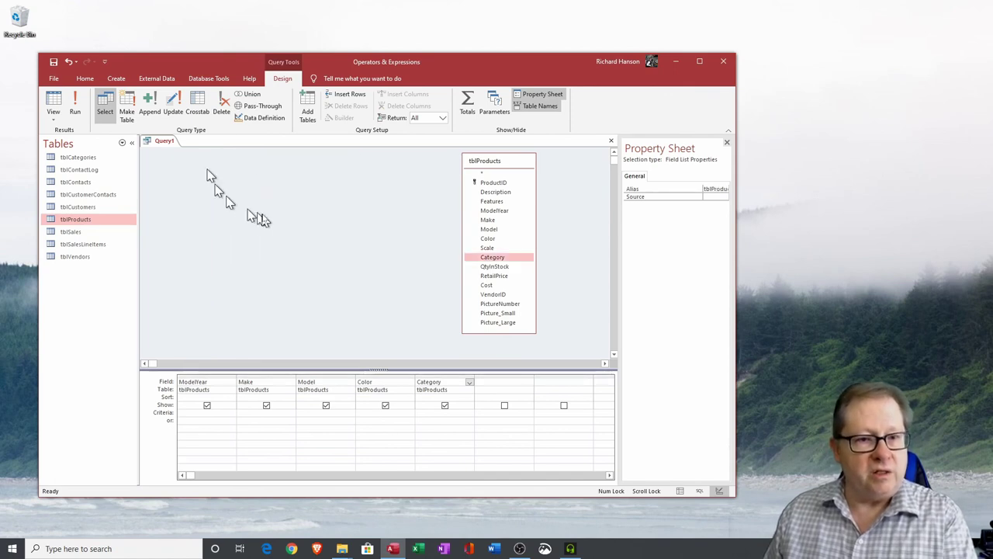
drag(502, 163, 208, 165)
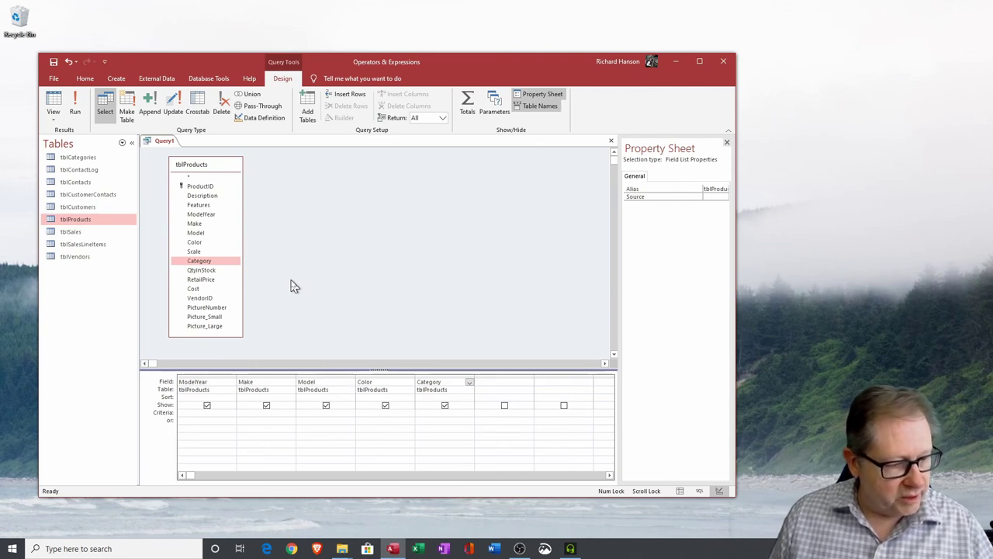
- Enter 1932, Ford and Coupe as criteria for ModelYear, Make and Model on one row
click(196, 411)
text(1932)
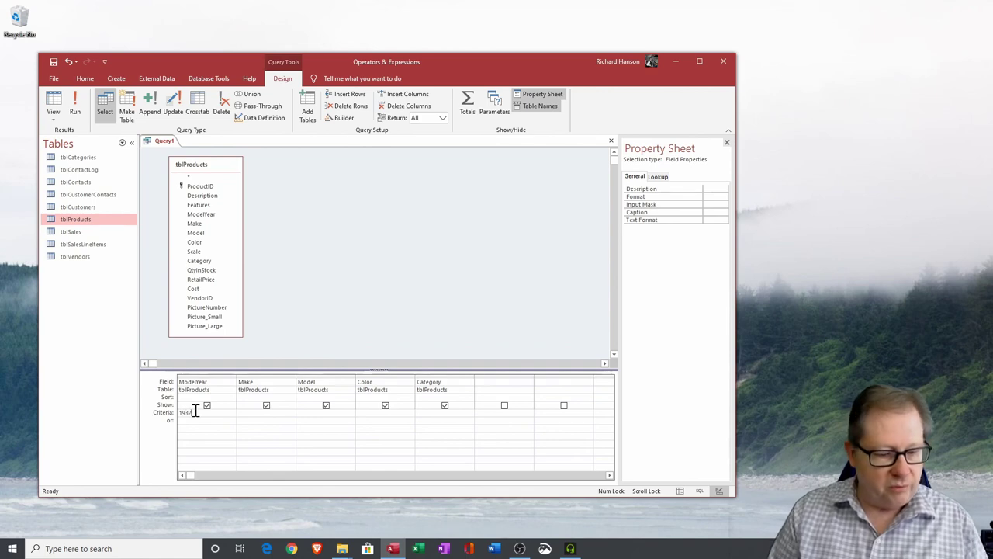
key(Tab)
text(Ford)
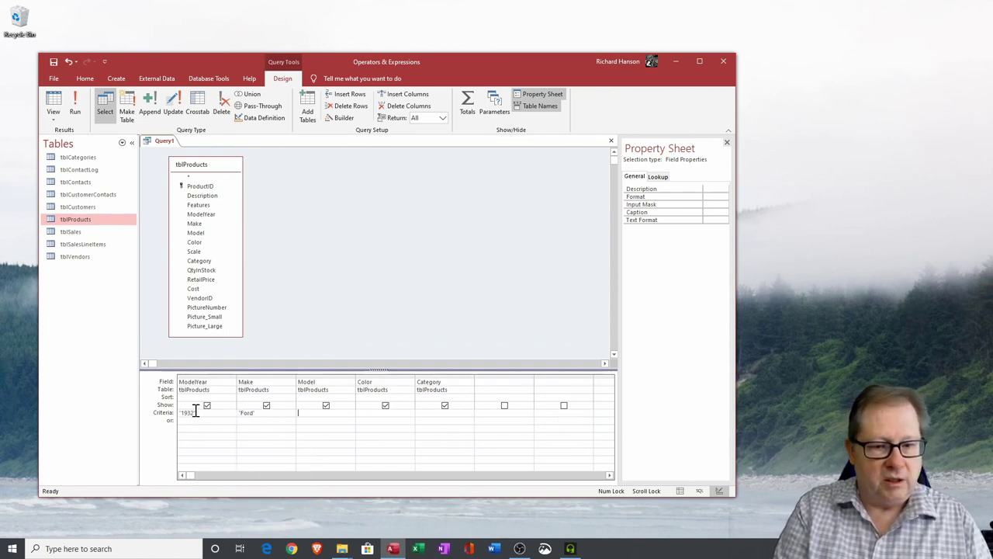
key(Tab)
text(Coupe)
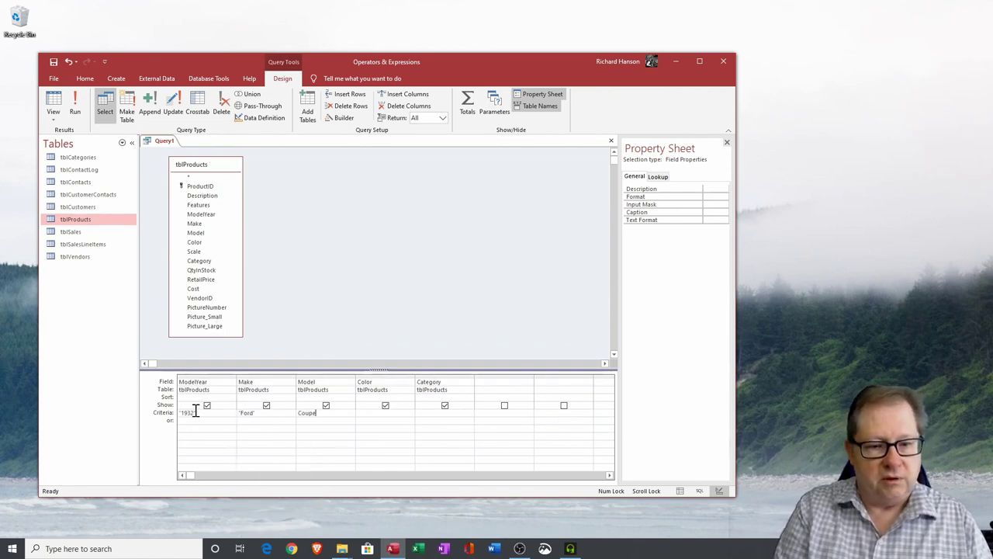
key(Tab)
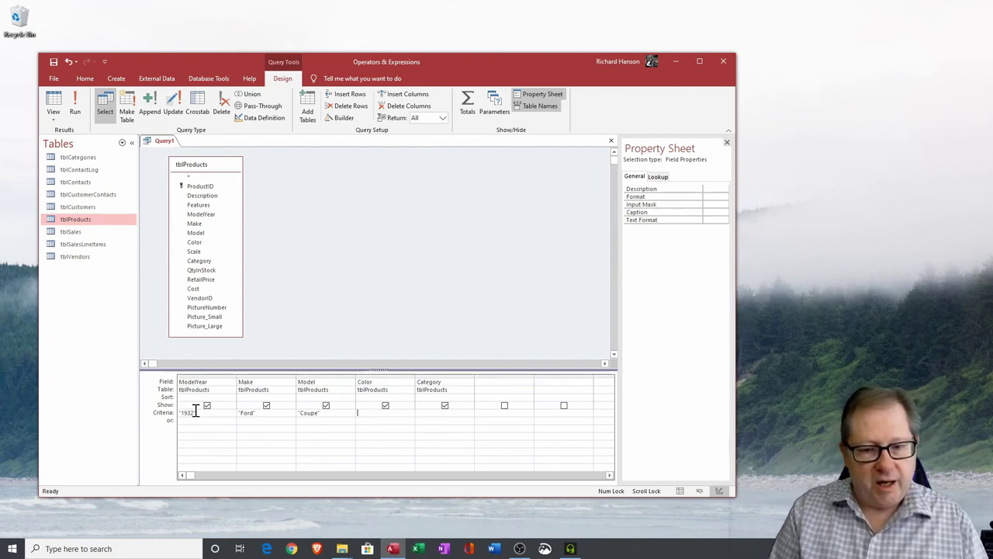
- Add Green under Color on the or row and Cars under Category on the row below
key(Down)
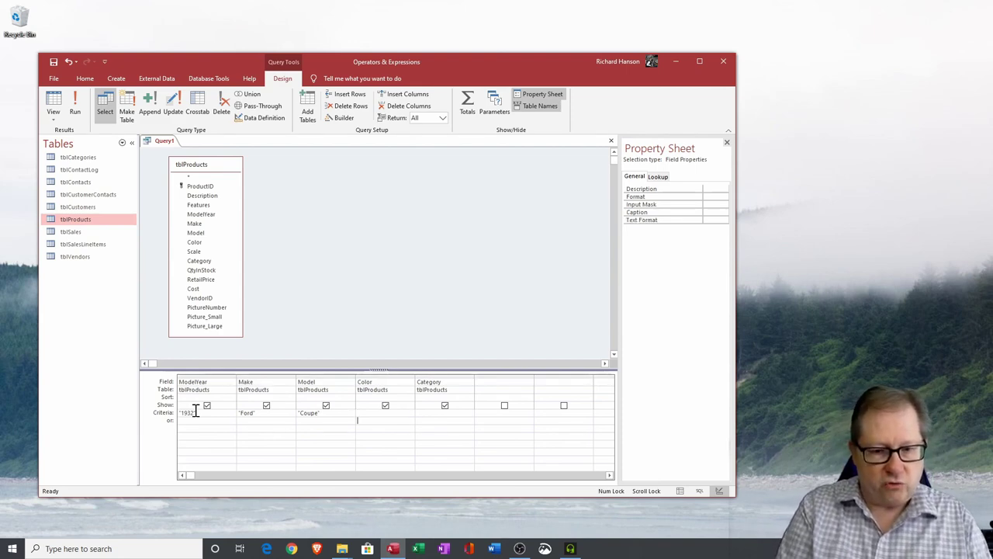
text(Green)
key(Tab)
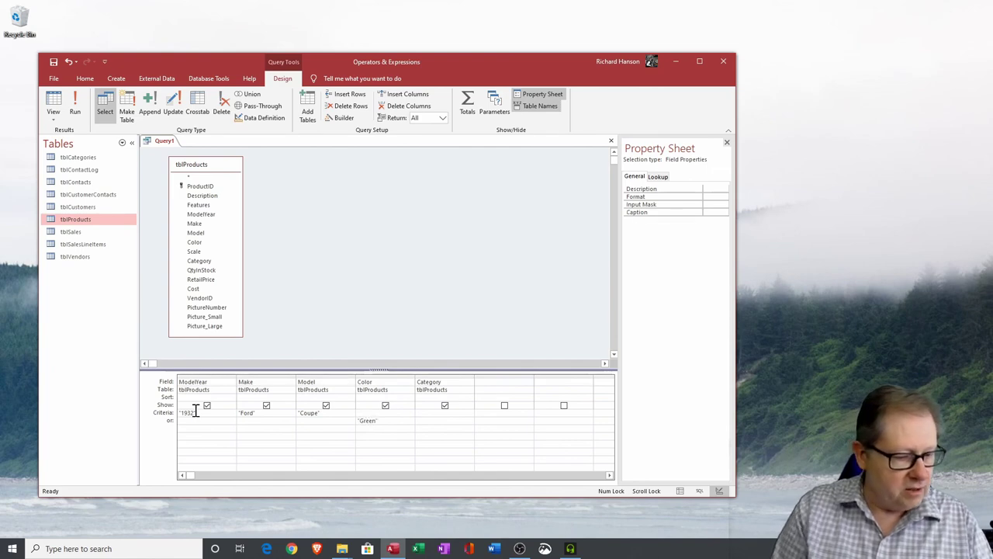
text(Cars)
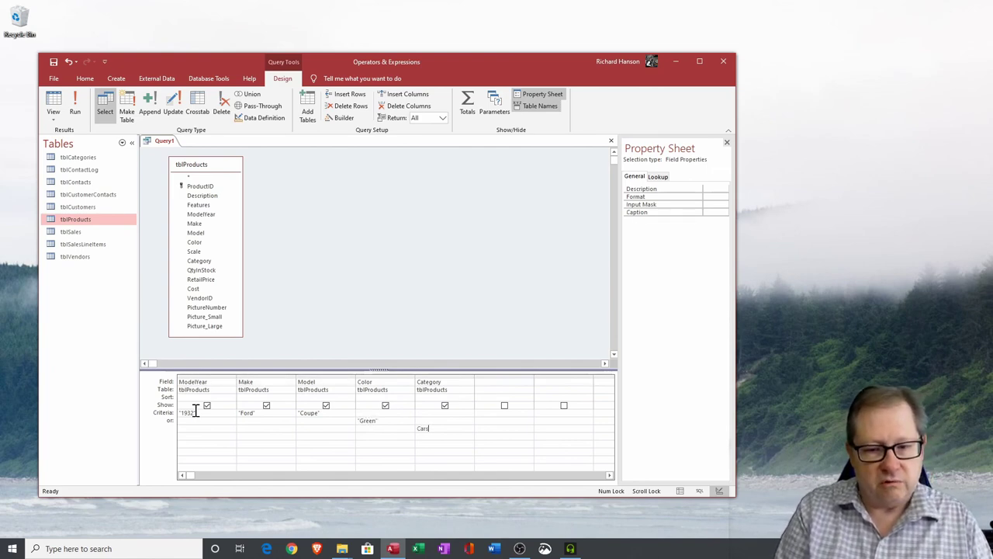
key(Down)
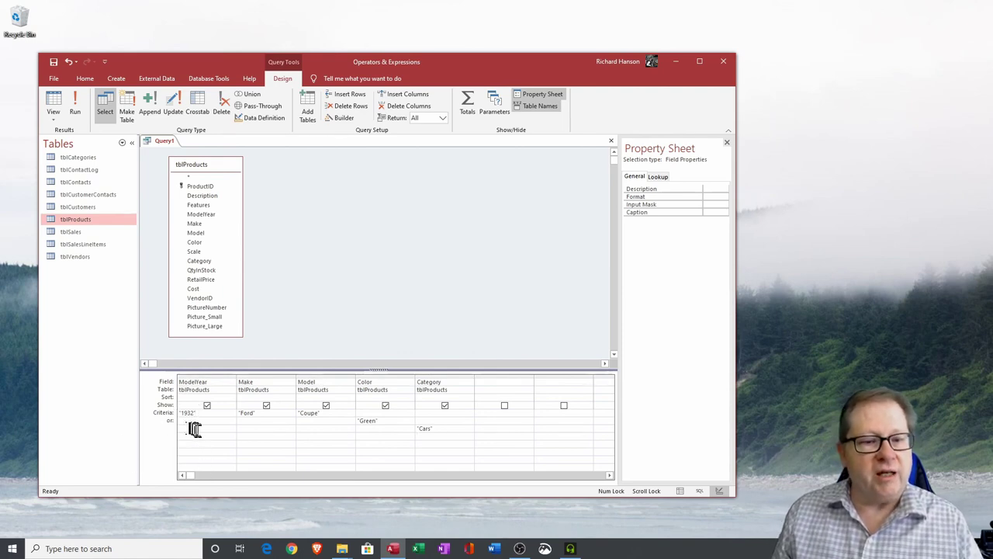
- Review the or-row cells, selecting the Green and Cars criteria
click(186, 419)
click(314, 420)
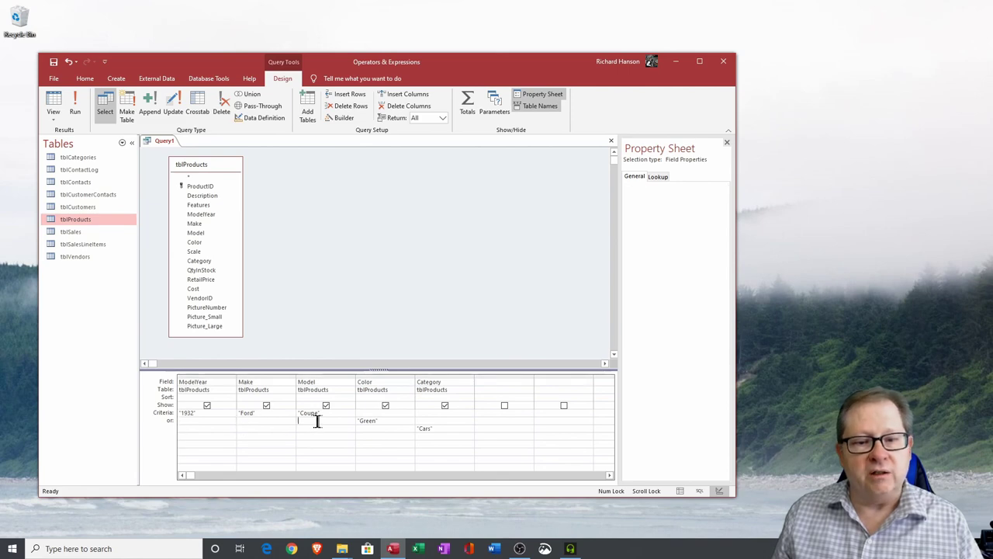
click(359, 420)
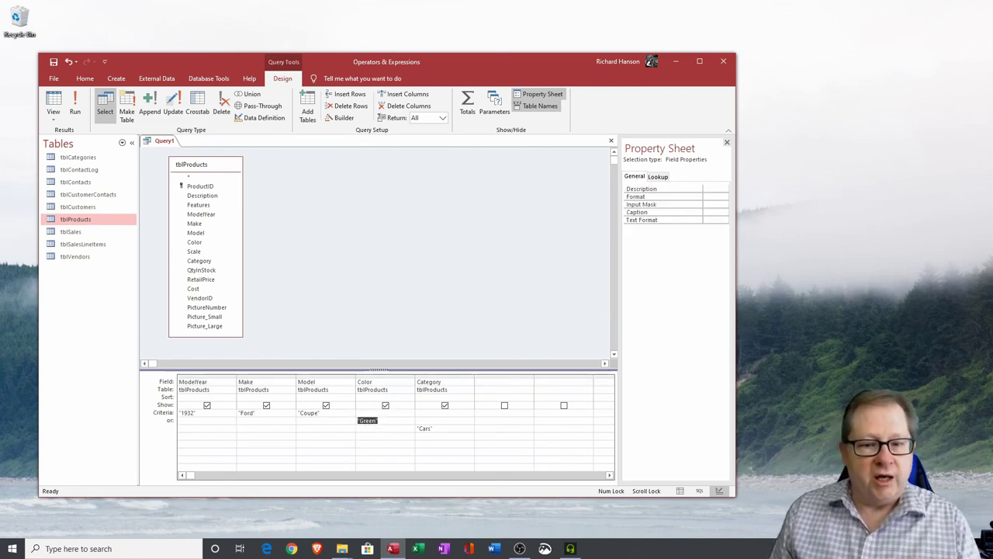
click(441, 430)
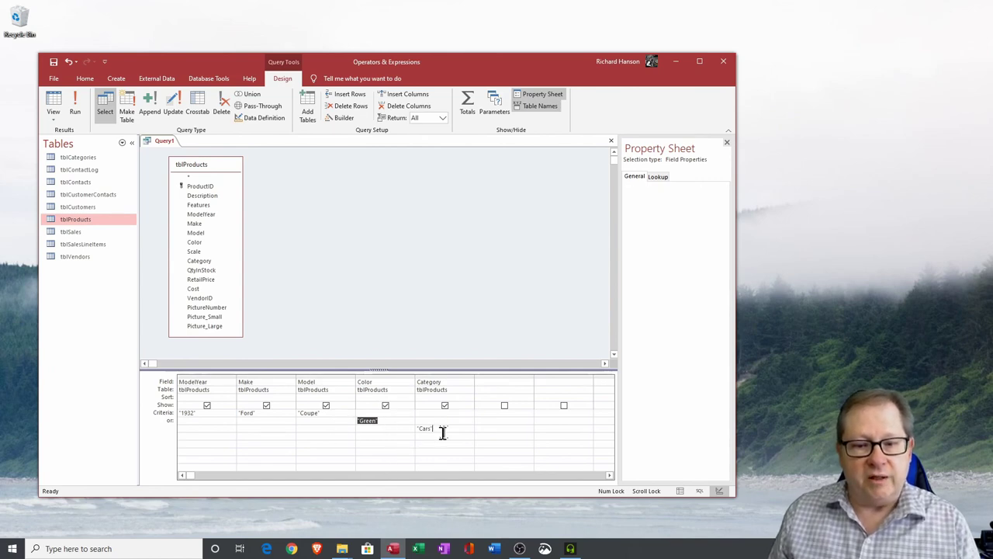
click(417, 428)
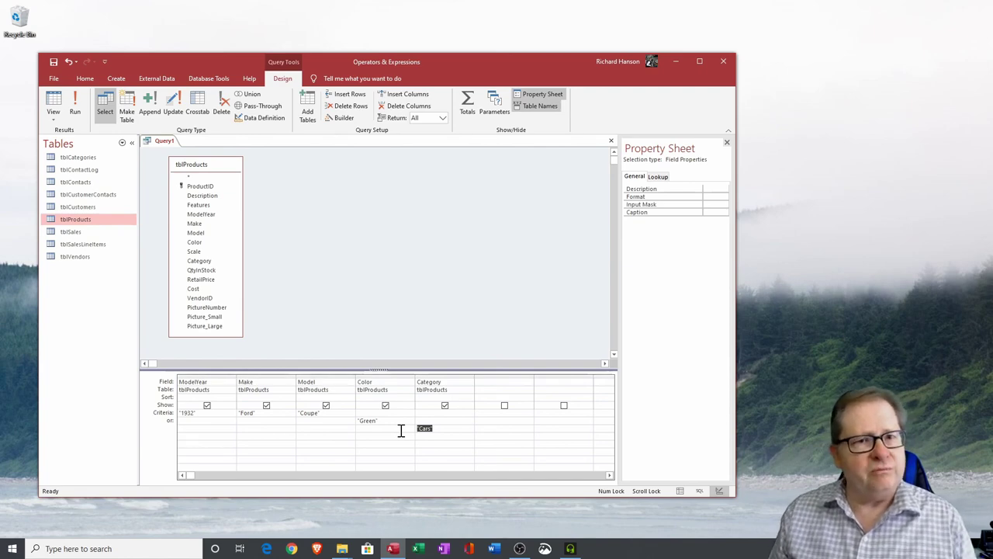
- Run the query and browse the 92 results, selecting the Color column
click(55, 105)
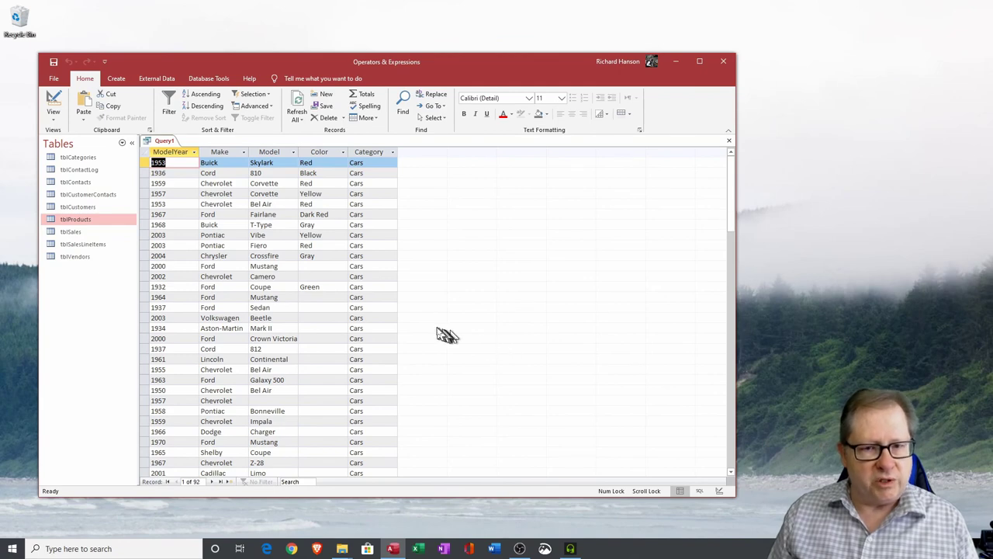
scroll(446, 334, down, 20)
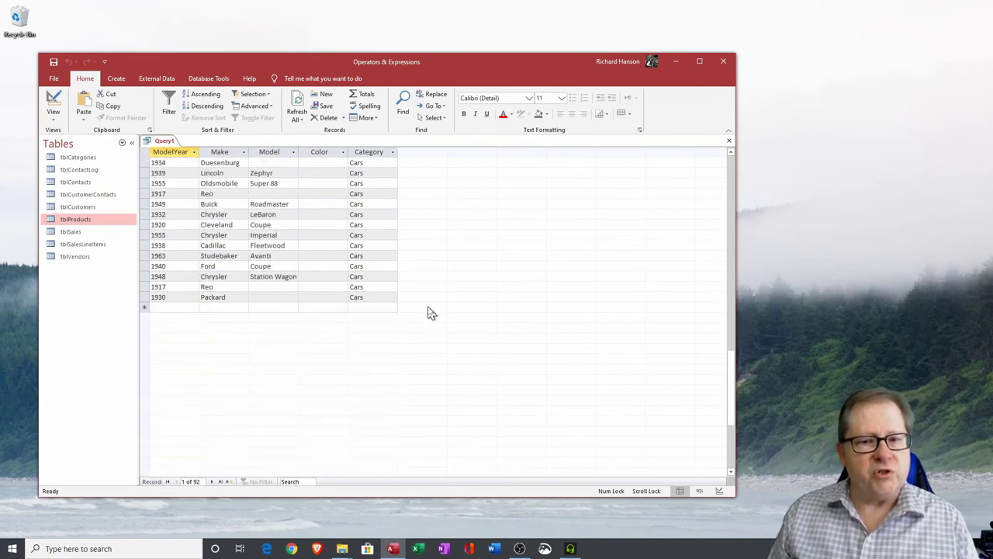
scroll(432, 311, up, 20)
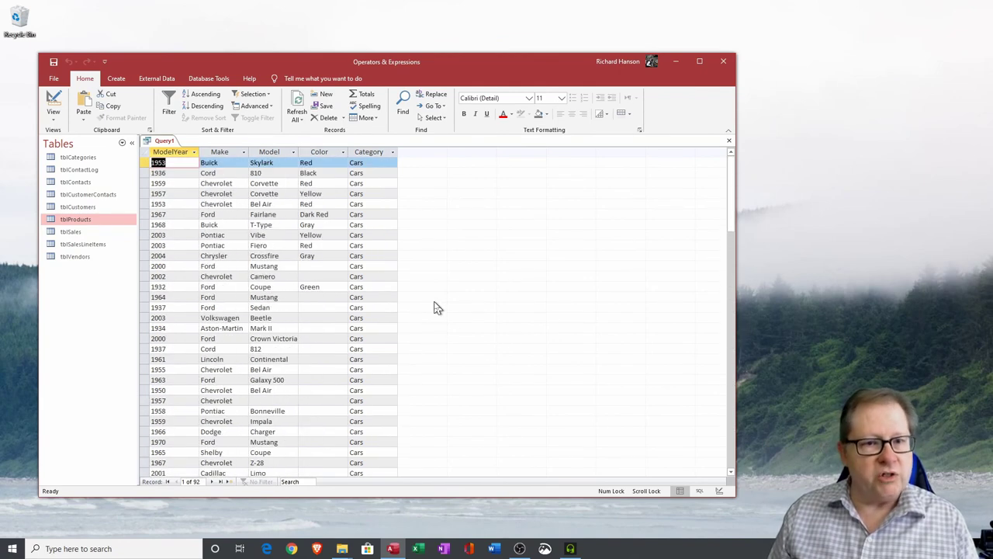
click(321, 152)
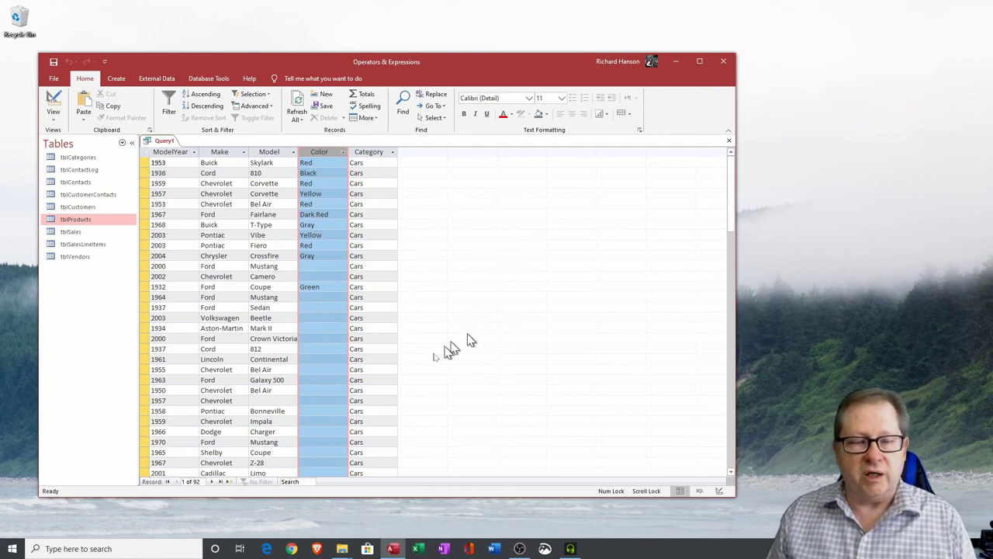
scroll(253, 344, down, 1)
scroll(252, 344, up, 1)
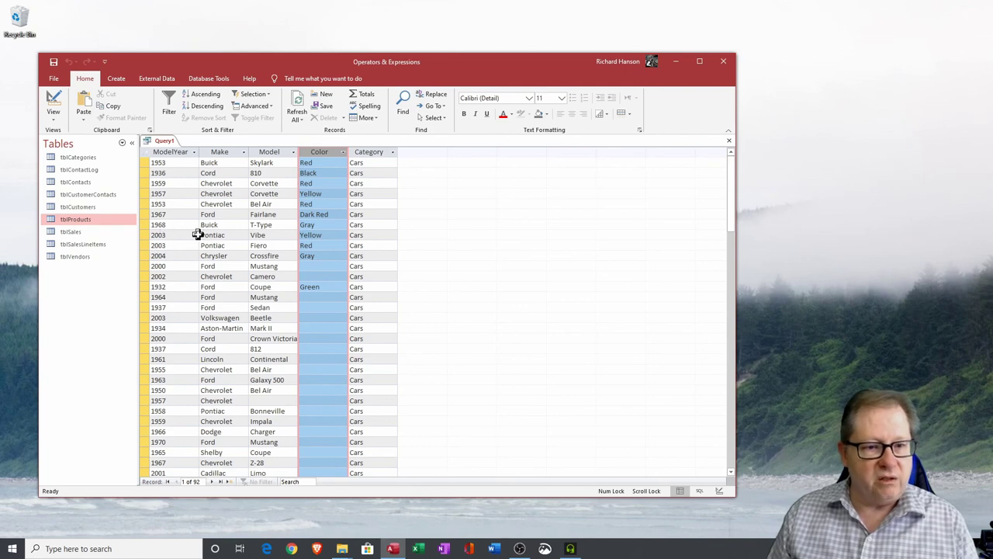
scroll(197, 377, down, 3)
scroll(198, 375, down, 12)
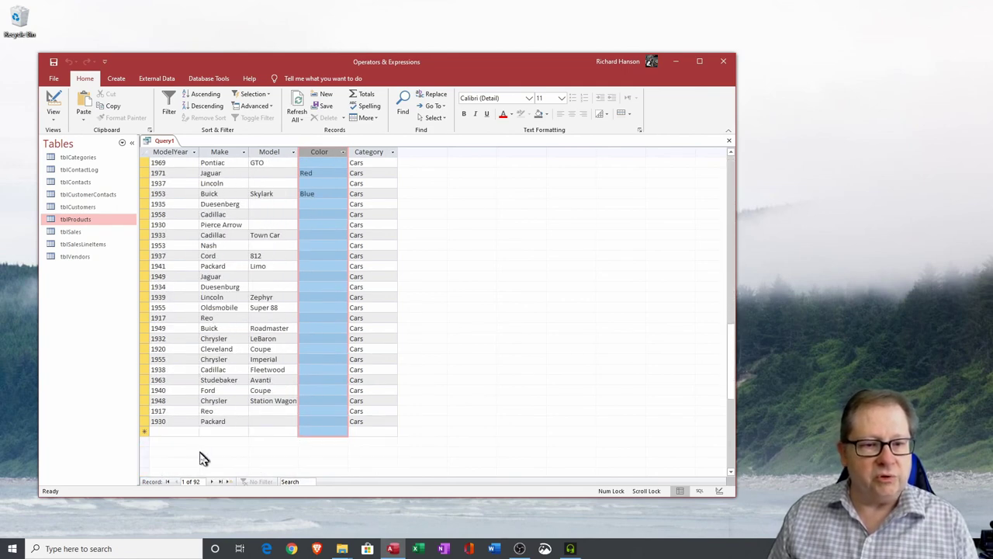
scroll(199, 452, up, 2)
scroll(233, 444, down, 2)
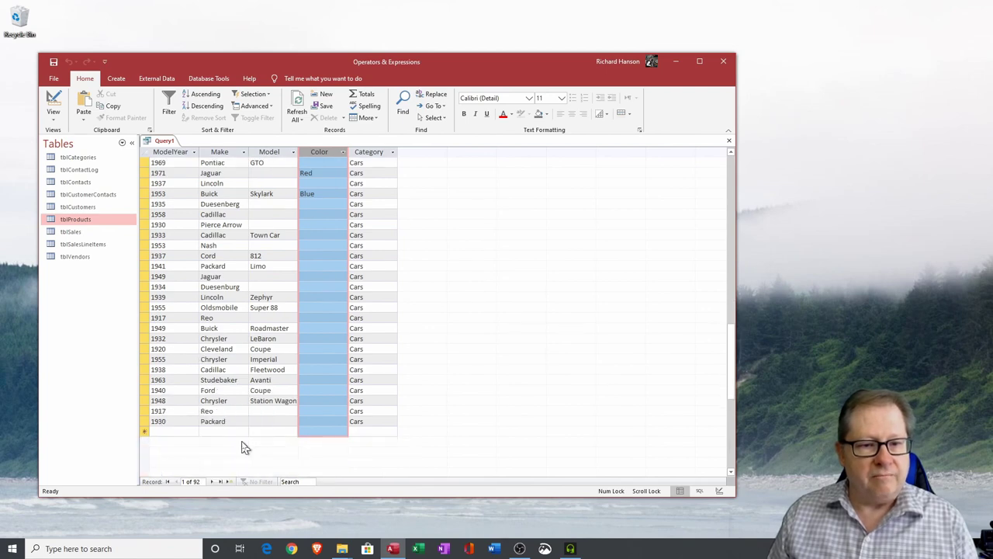
scroll(243, 443, up, 11)
scroll(243, 441, up, 4)
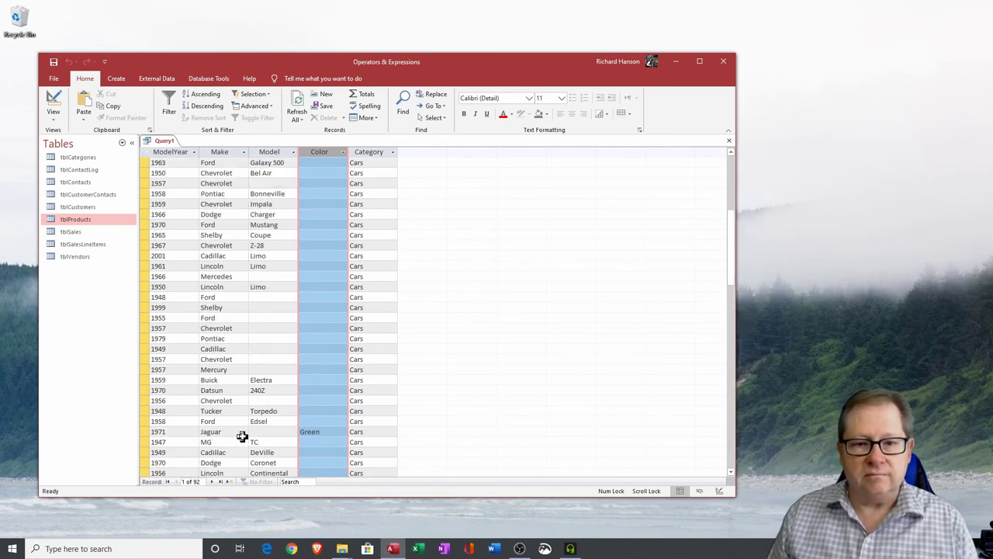
scroll(243, 436, up, 7)
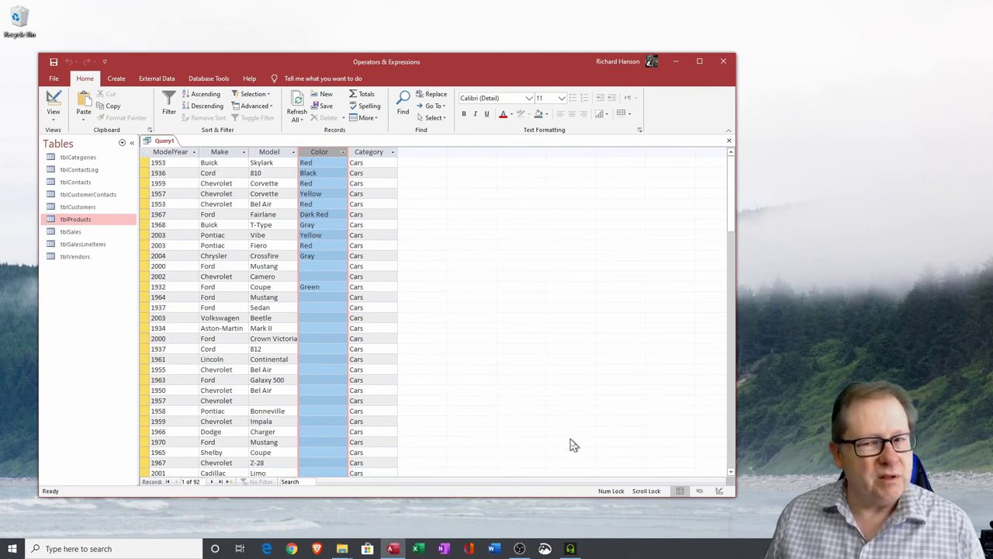
scroll(458, 431, down, 2)
scroll(458, 430, up, 2)
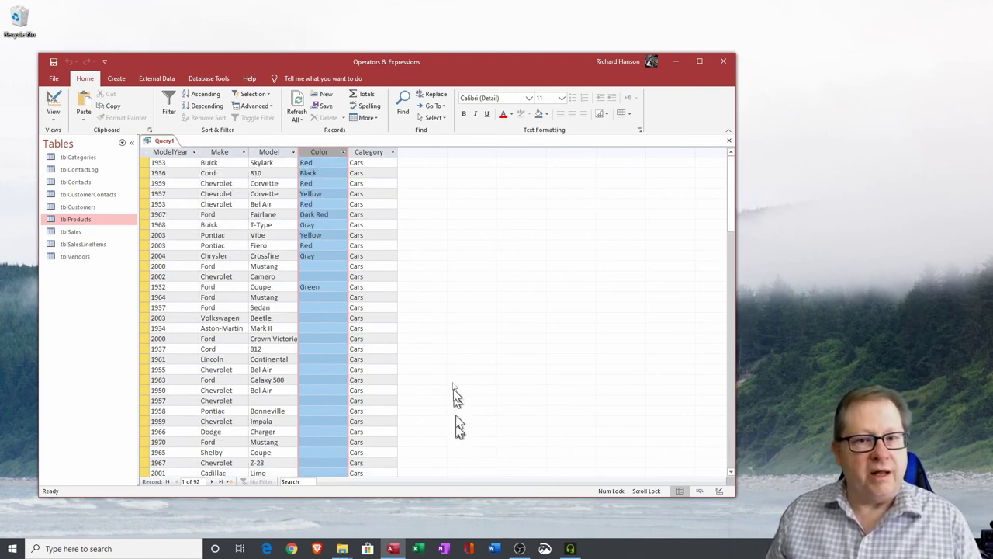
- Select the Category column, review its values, and return to Design View
click(371, 151)
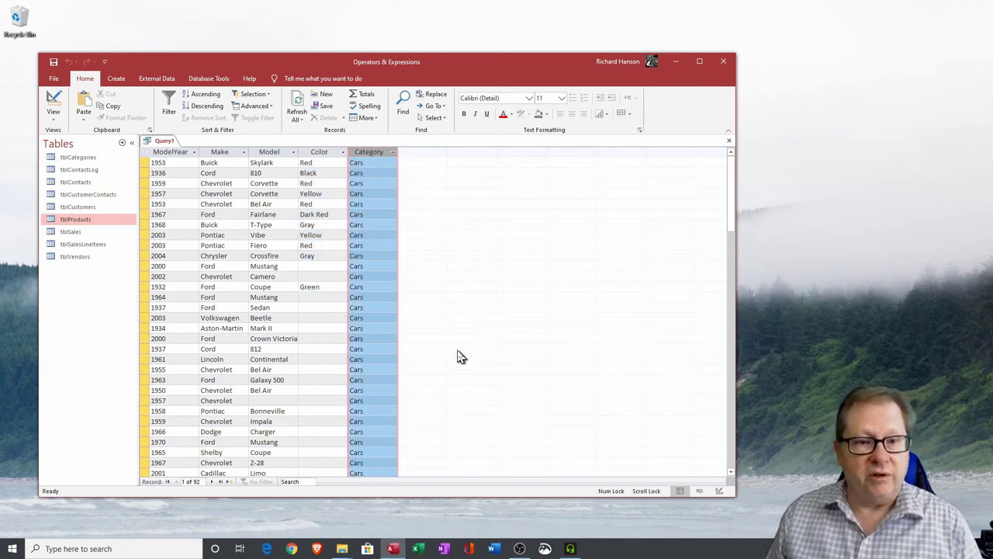
scroll(458, 349, down, 10)
scroll(457, 350, down, 10)
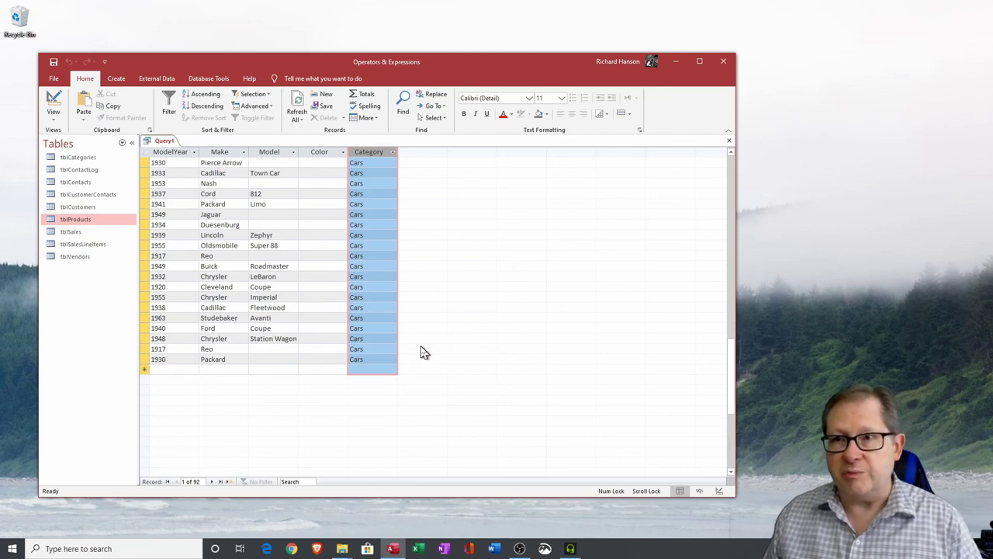
scroll(424, 353, up, 3)
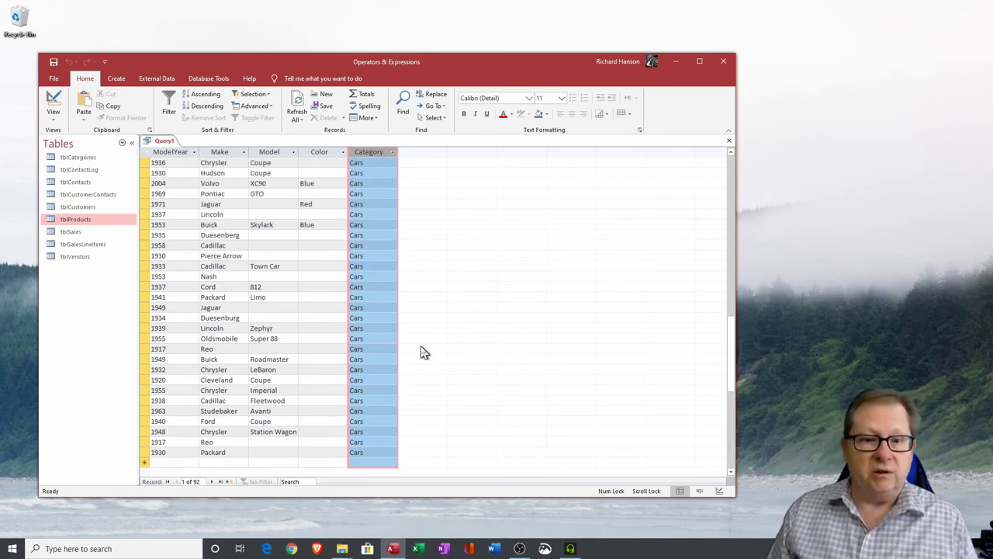
scroll(424, 353, up, 5)
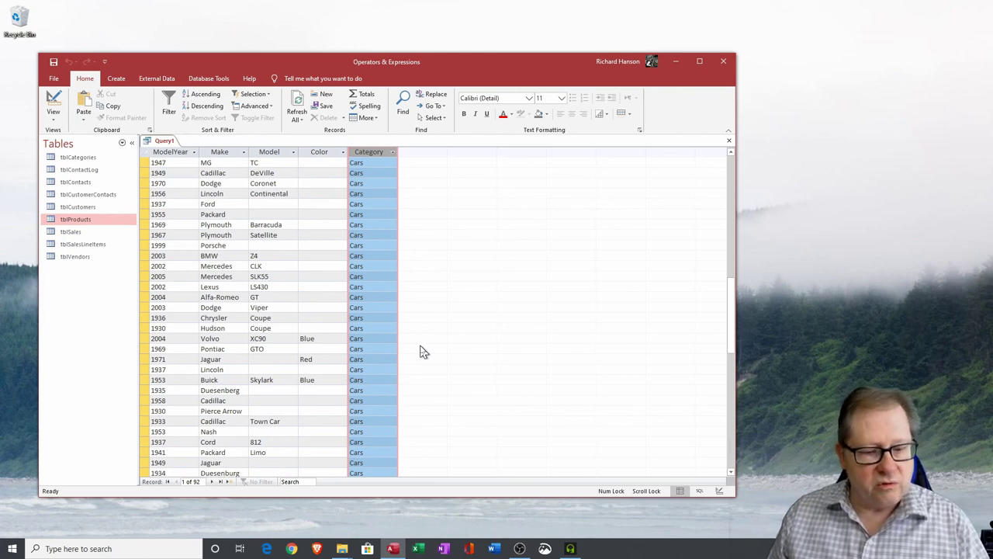
click(51, 101)
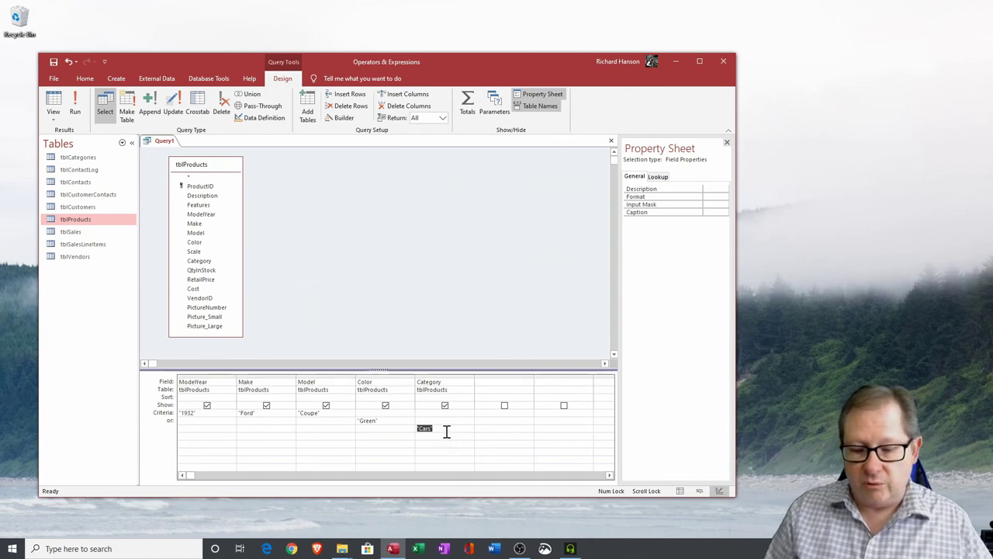
- Delete the Cars and Green criteria and view the single 1932 Ford Coupe record
key(Delete)
key(Left)
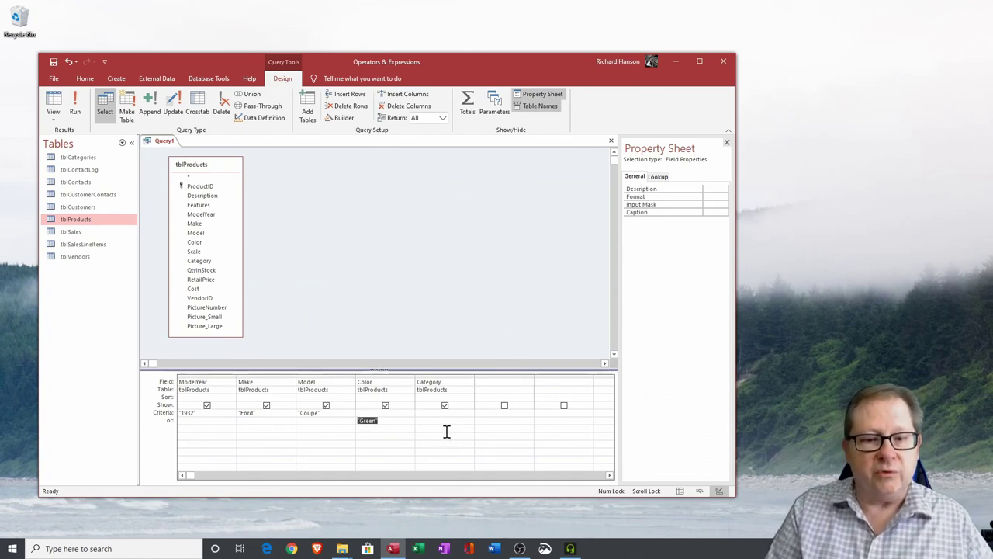
key(Delete)
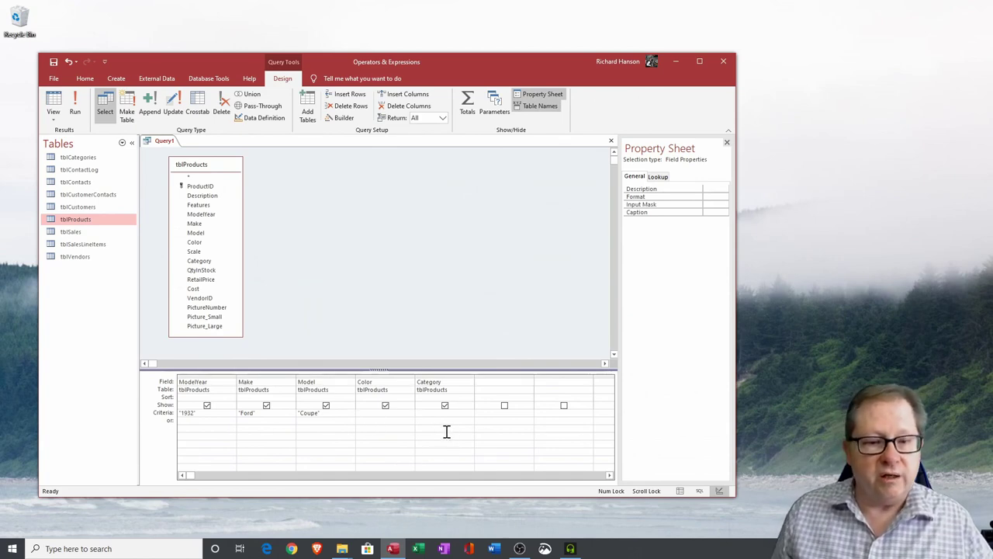
click(56, 104)
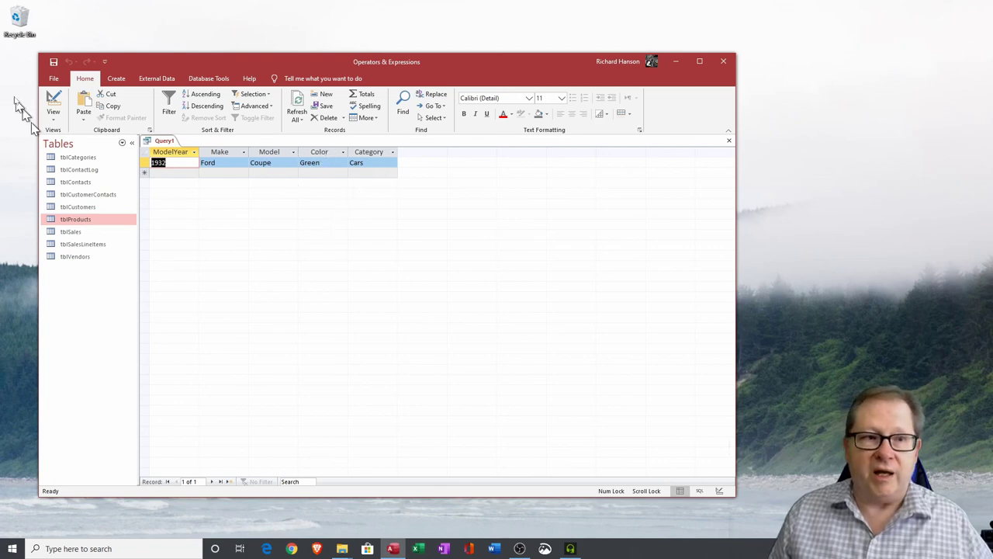
- Back in Design View, retype Green and Cars on their or rows
click(53, 104)
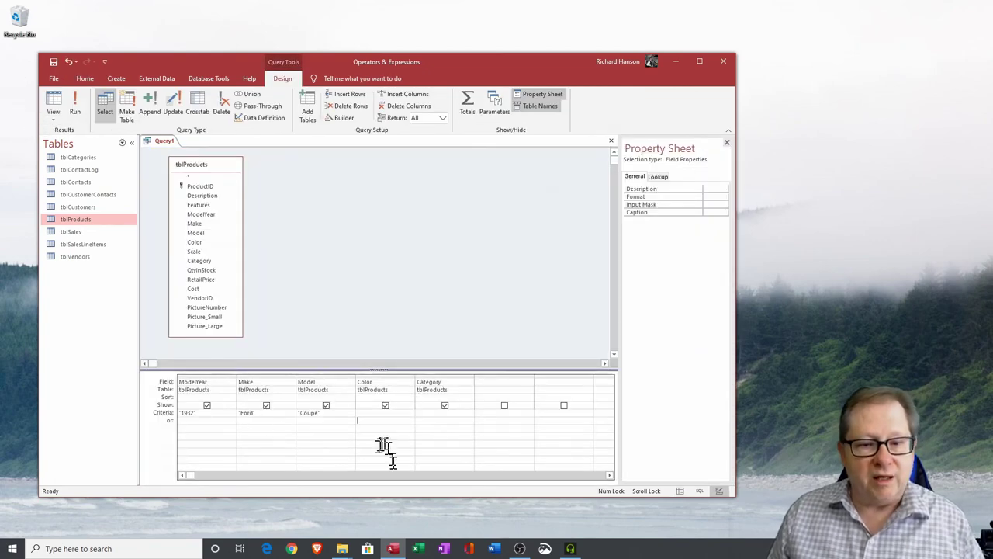
text(Green)
key(Tab)
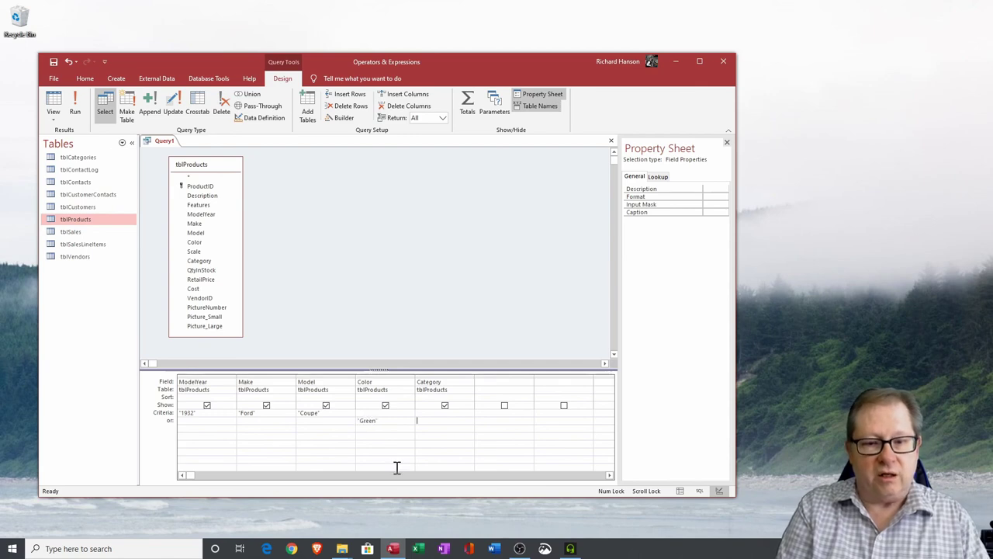
text(Cars)
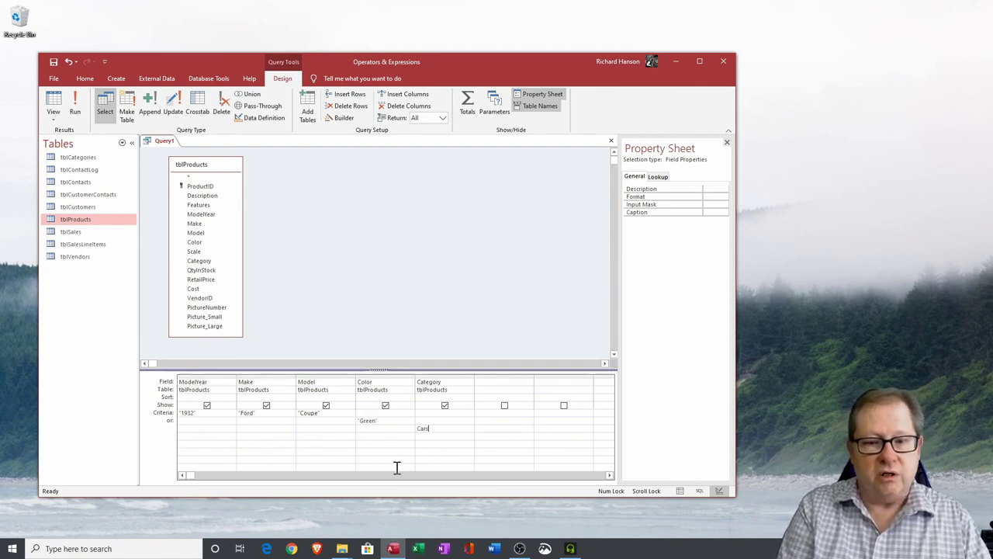
key(F6)
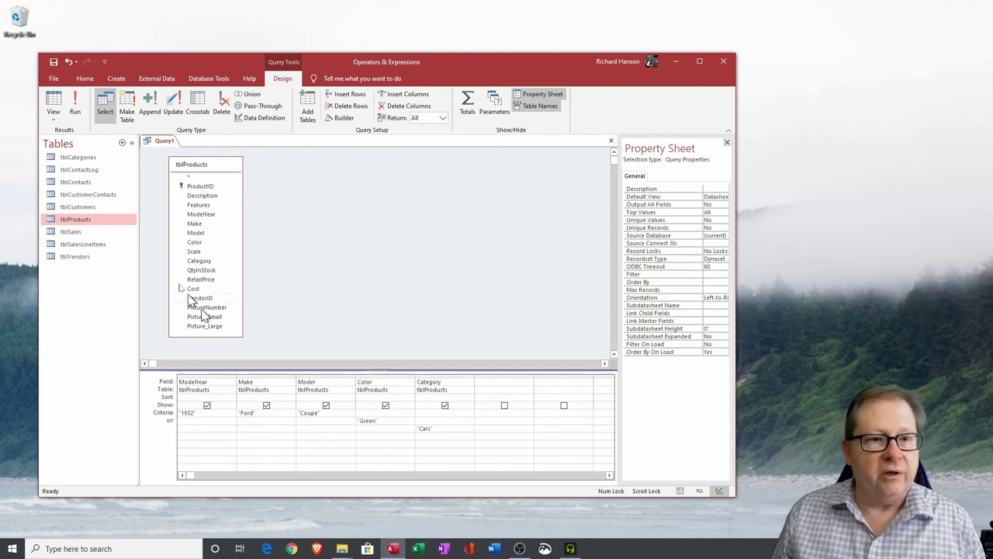
- Show the results and filter the ModelYear column to only 1932
click(52, 107)
click(195, 151)
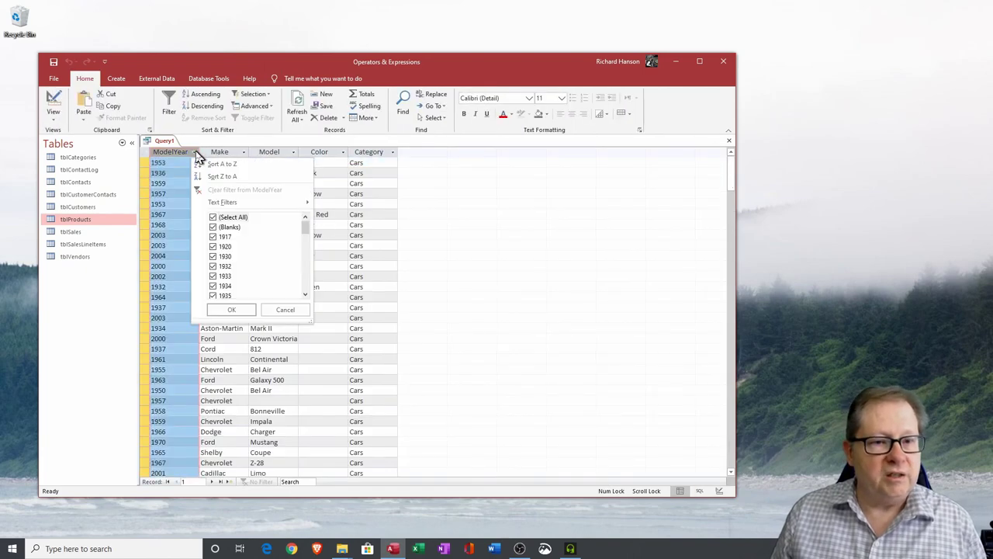
click(213, 217)
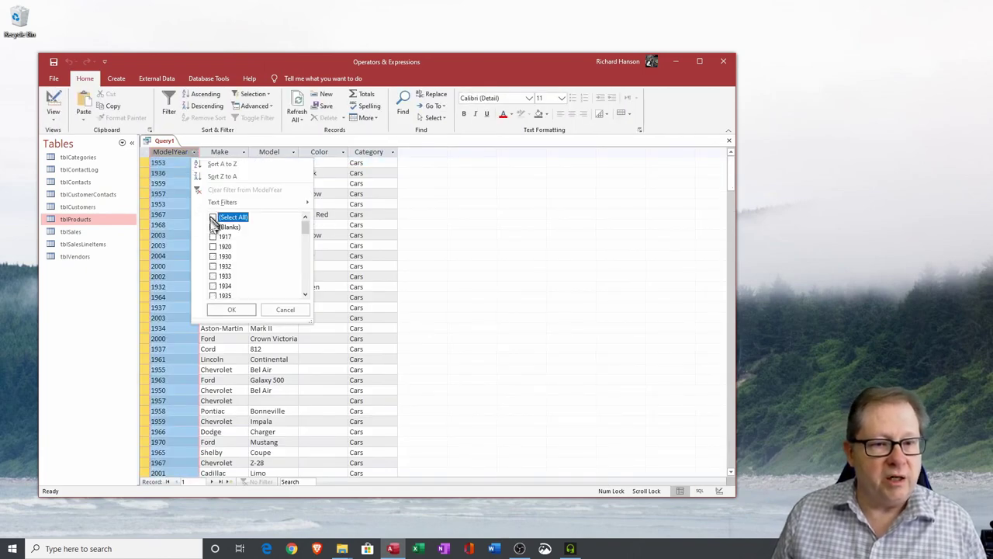
click(212, 266)
click(231, 310)
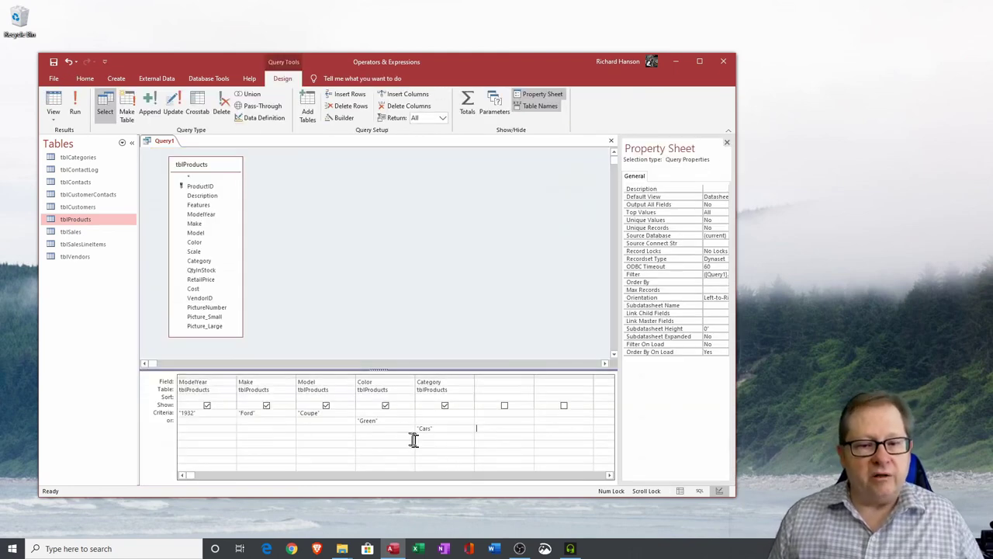
- Rerun the query, return to Design View, and move the tblProducts field list right
click(394, 421)
click(398, 432)
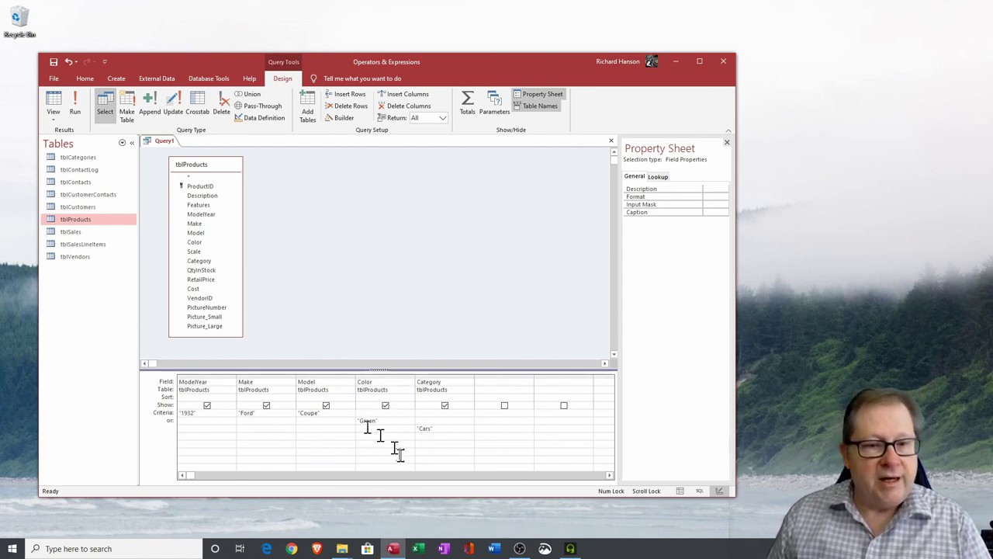
click(72, 115)
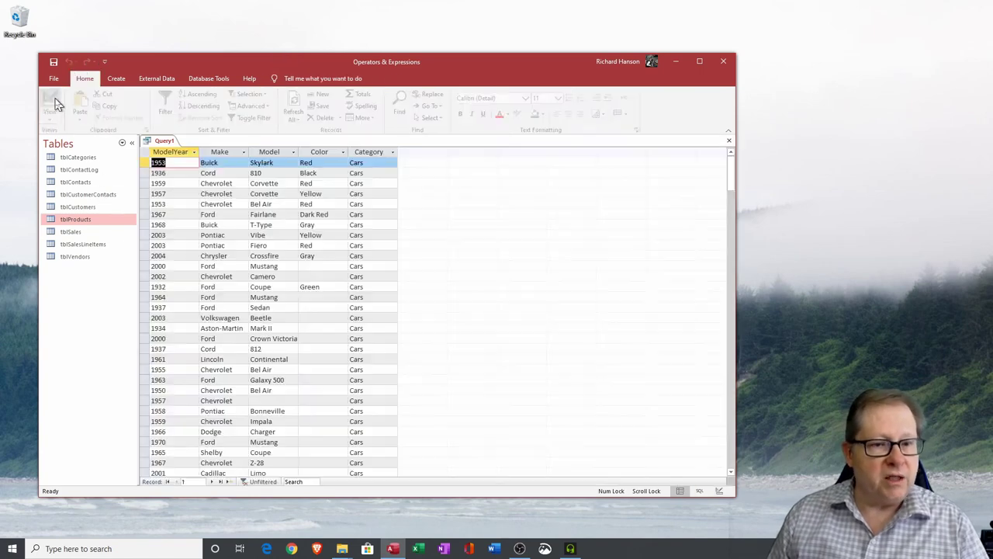
click(53, 105)
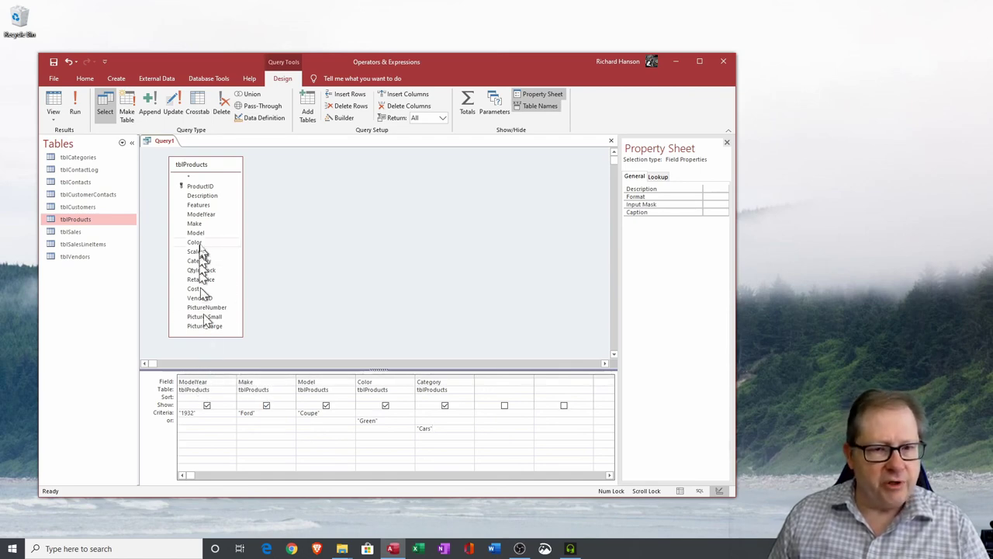
drag(194, 161, 550, 174)
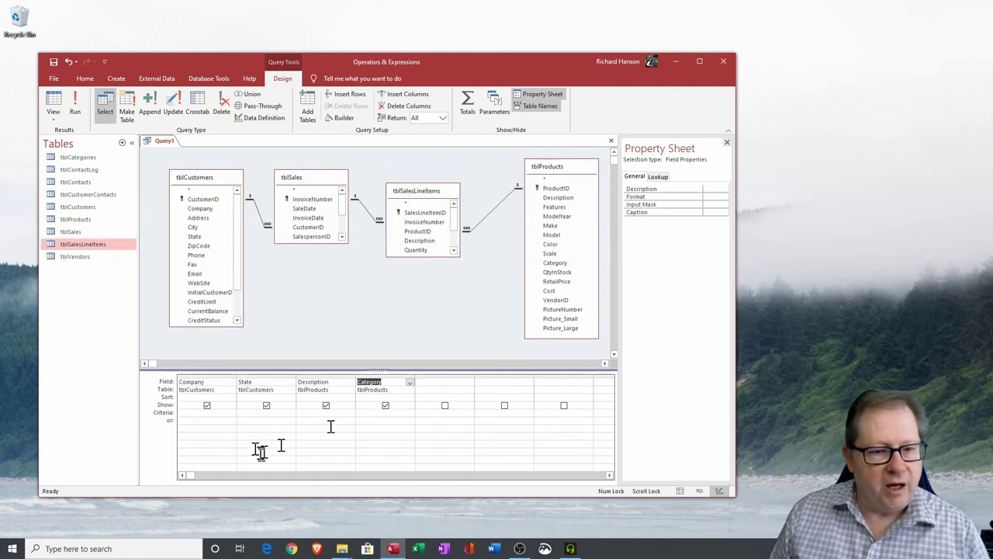
- Set State to CT and Category's or row to Trucks, then check the 17 results
click(245, 413)
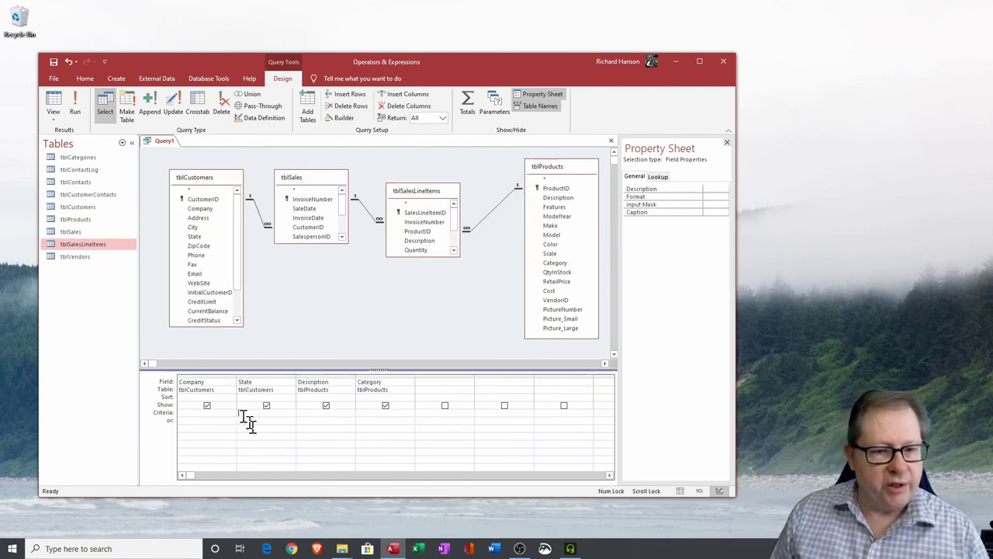
text(CT)
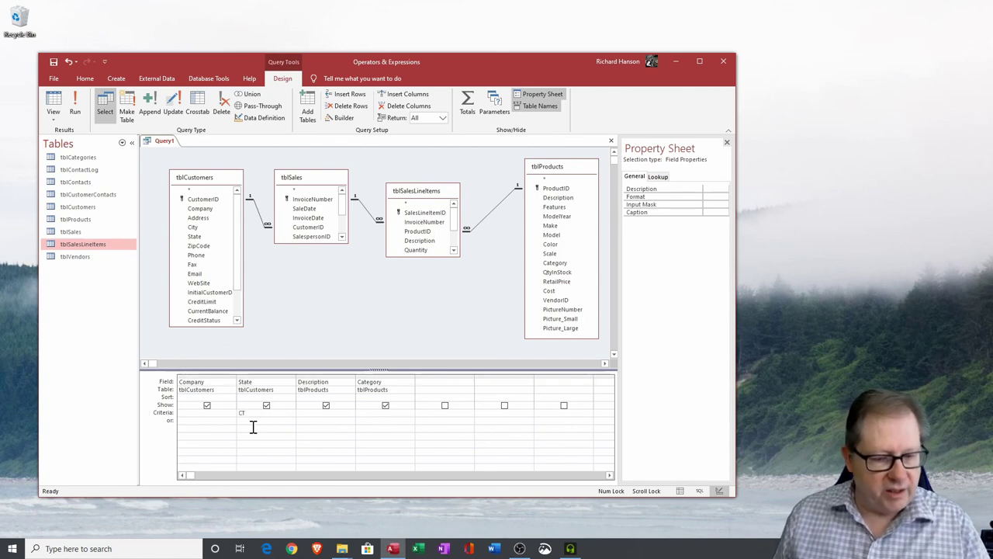
key(Tab)
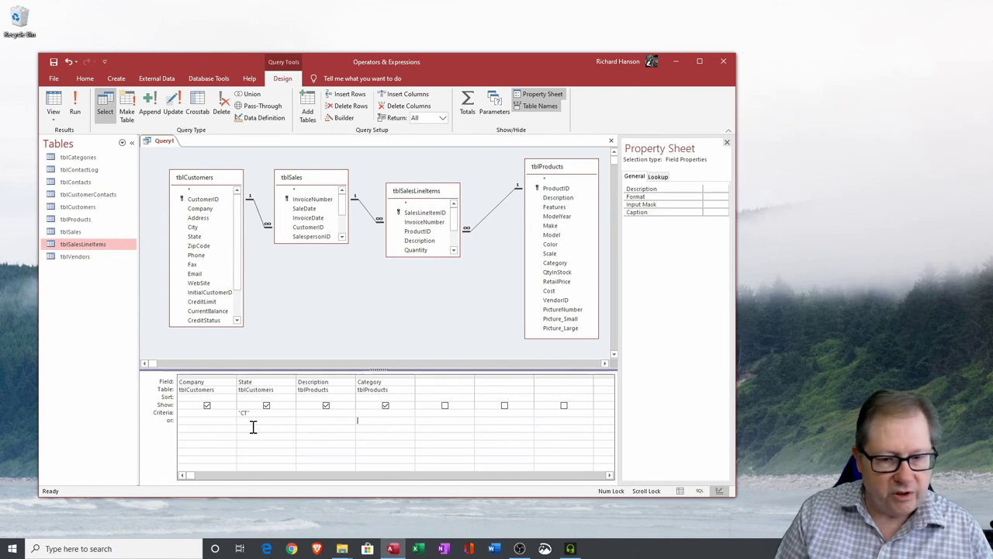
text(Trucks)
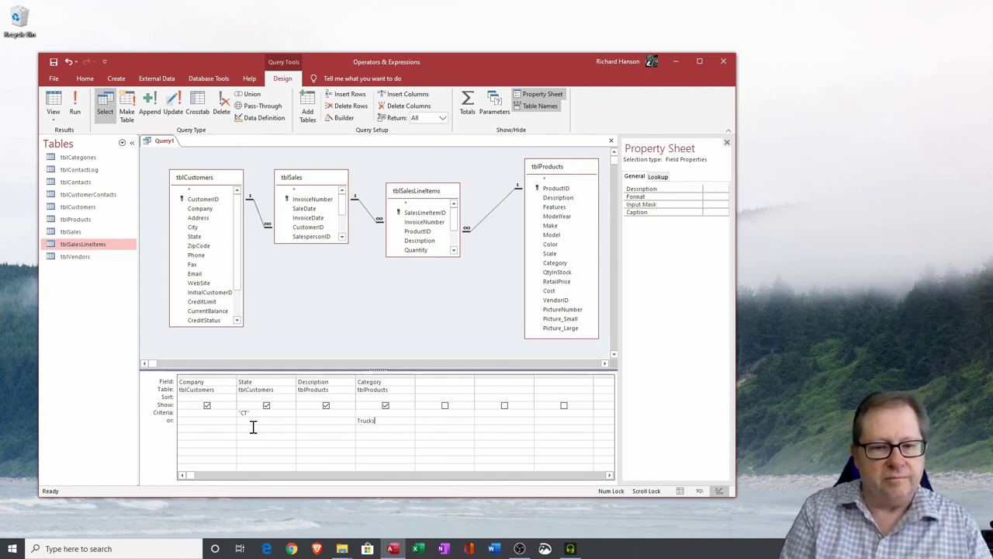
key(Tab)
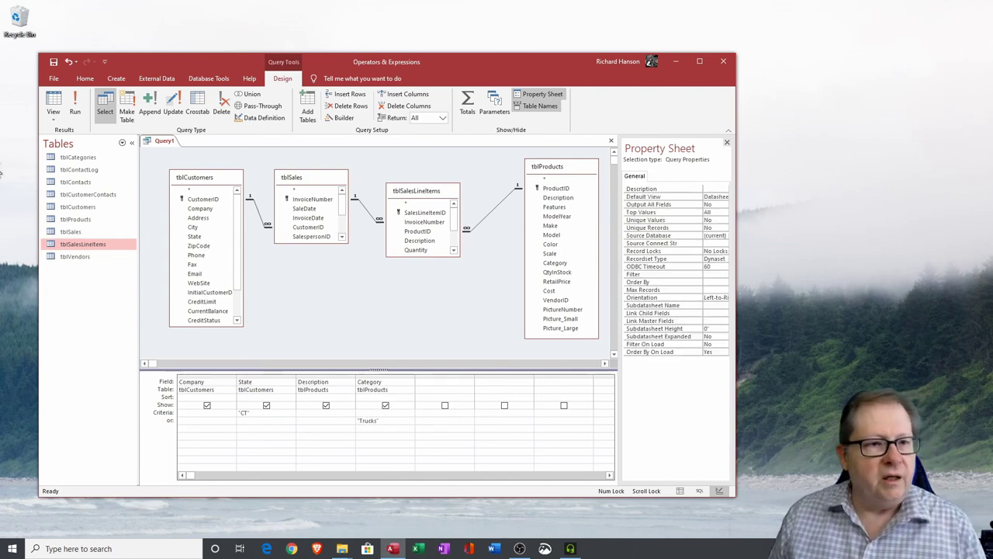
click(53, 103)
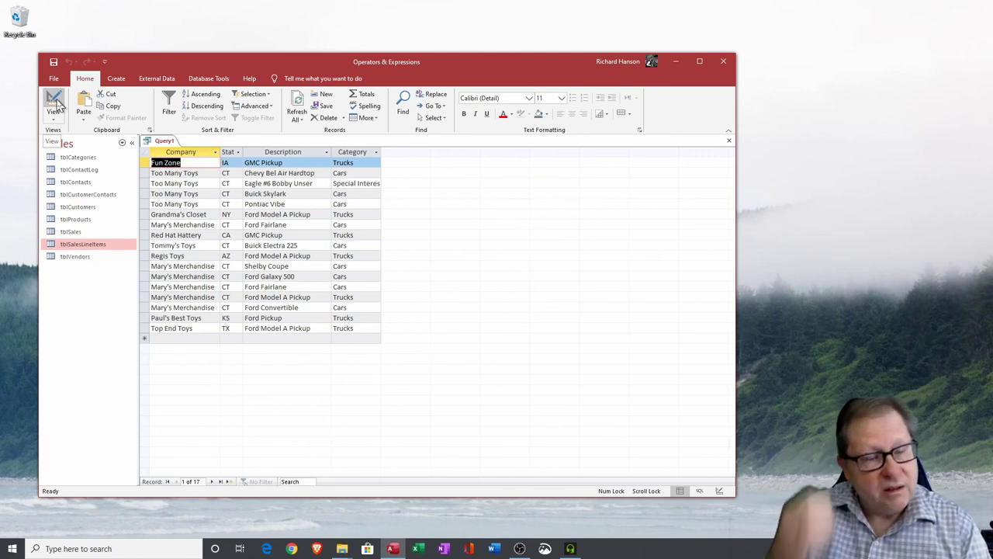
click(54, 101)
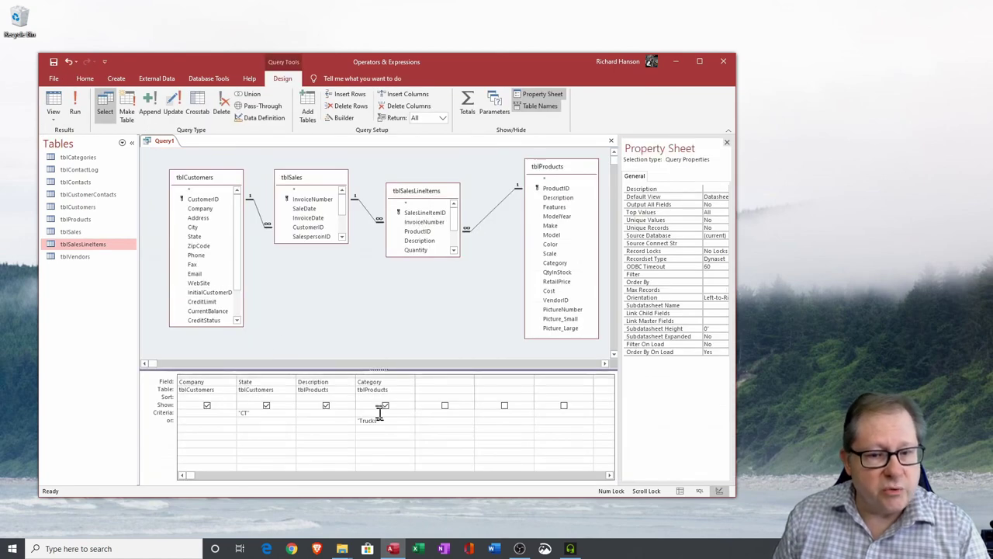
- Retype Trucks on the CT row and run the query to see its single record
double_click(382, 419)
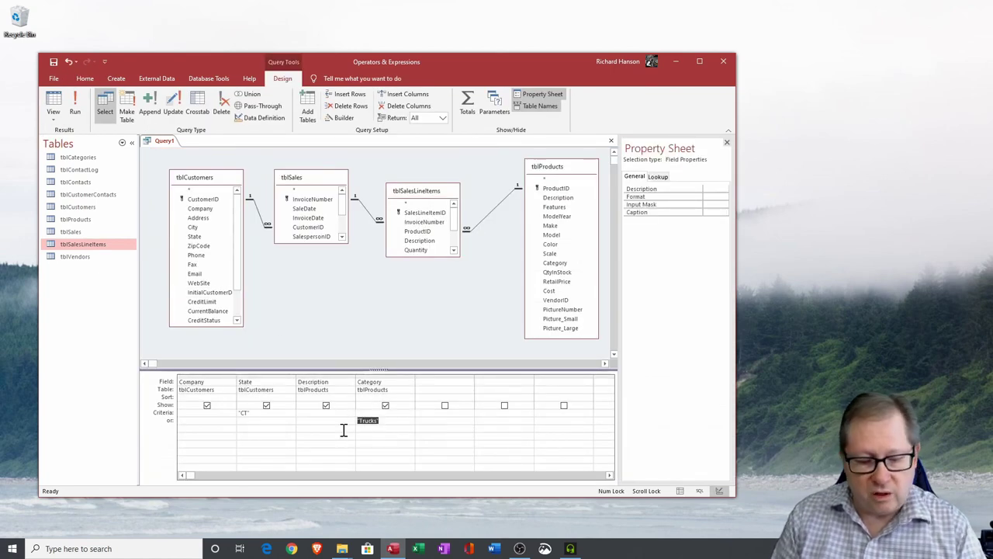
key(Delete)
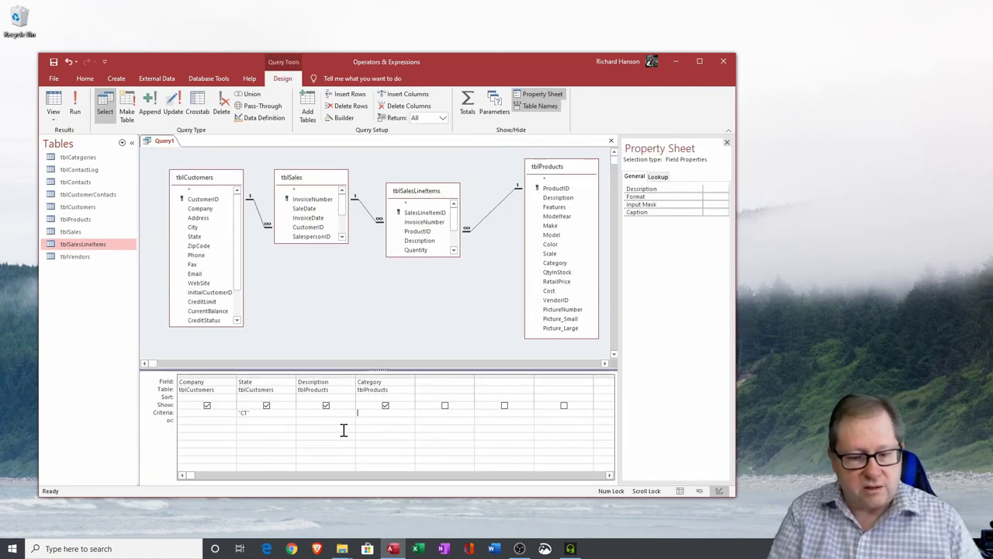
text(Trucks)
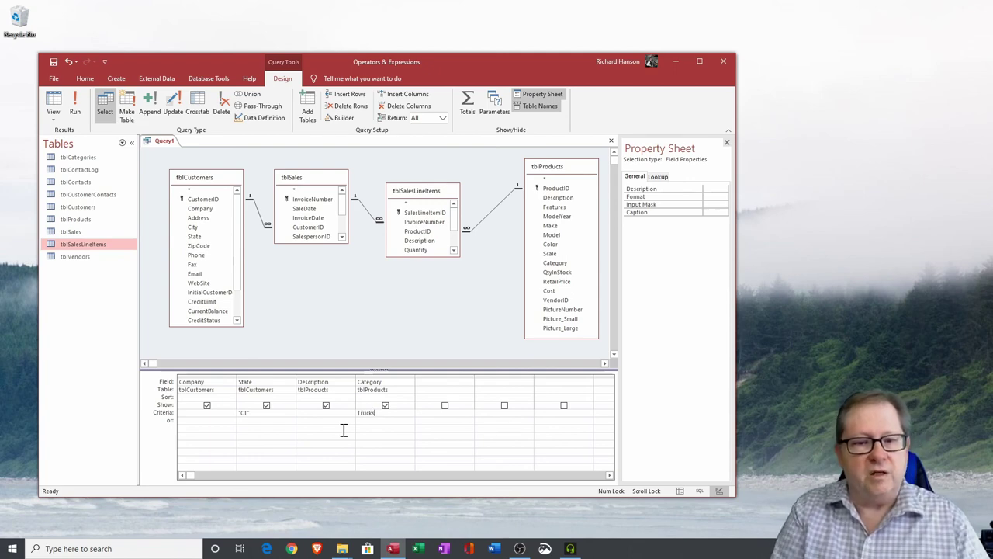
click(343, 429)
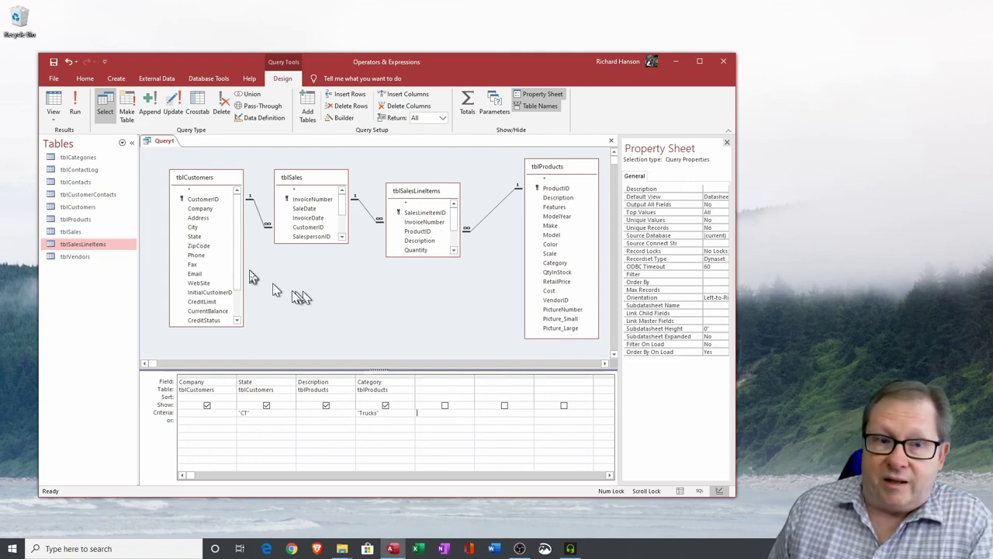
click(75, 105)
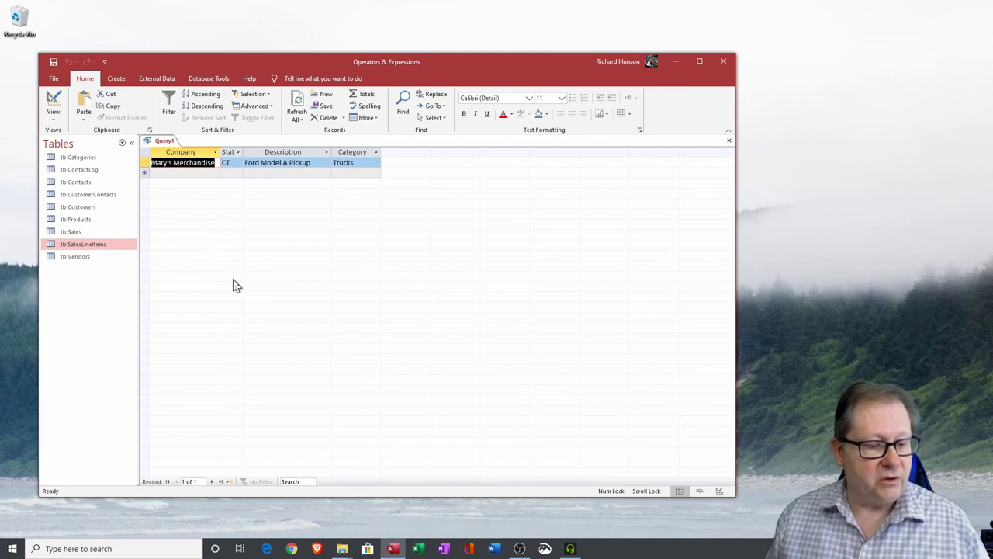
click(53, 101)
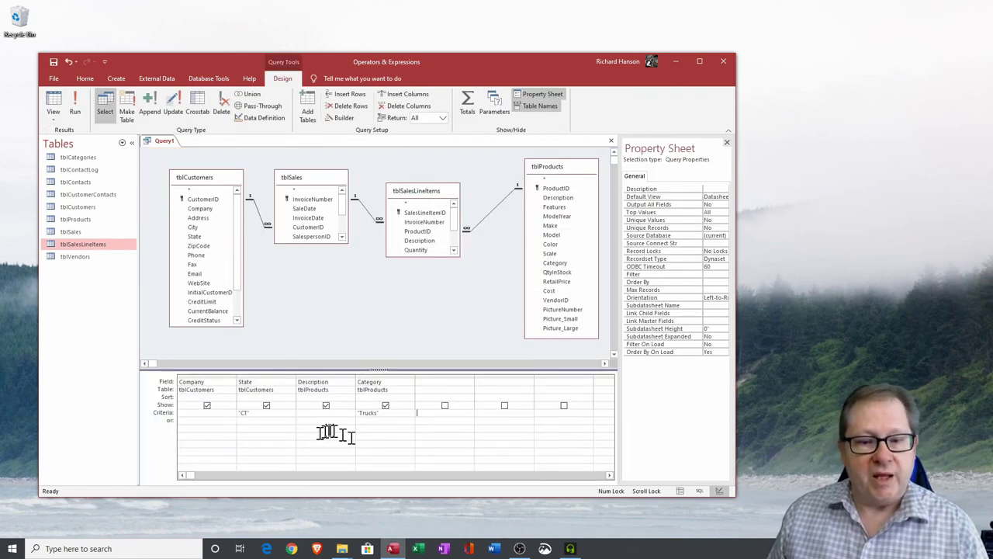
- Replace the Trucks criterion with Cars on the CT row
drag(383, 413, 334, 416)
text(Cars)
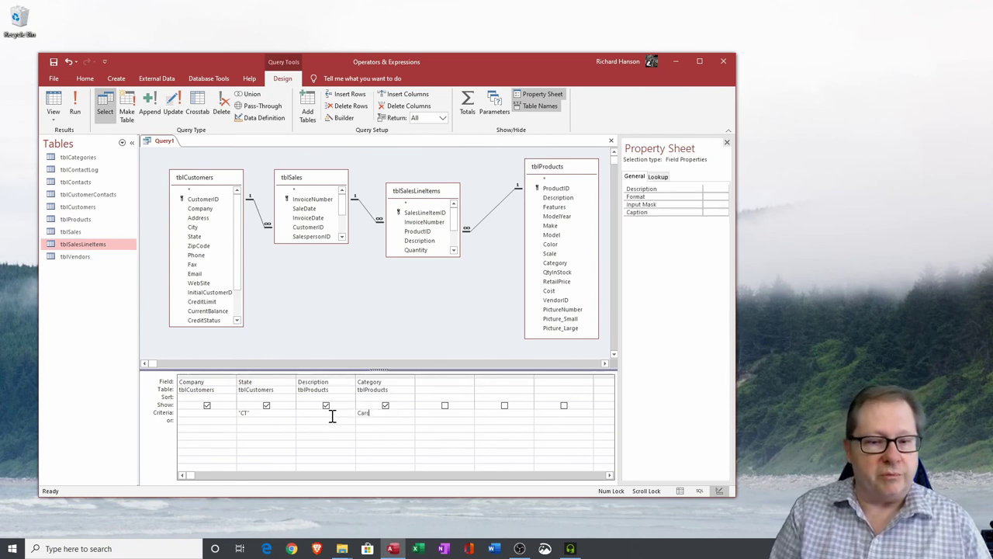
key(Down)
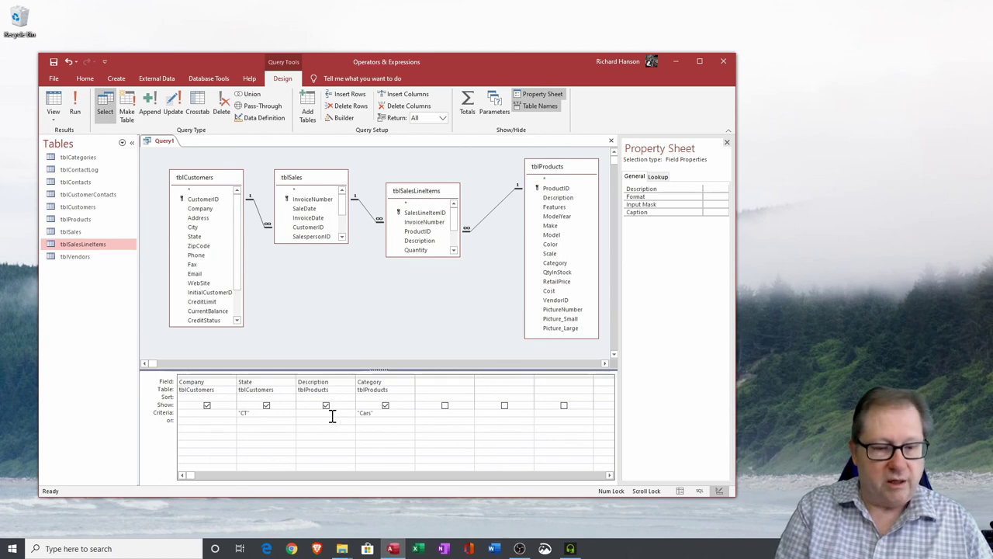
- Add NY and Trucks on the or row, then check the 10 resulting records
text(NY)
key(Tab)
key(Tab)
key(Tab)
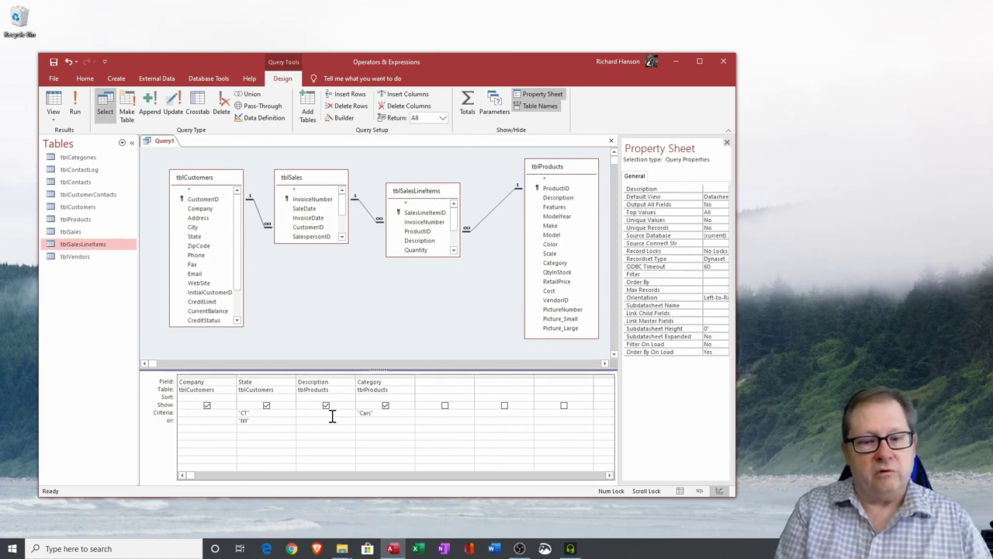
key(shift+Tab)
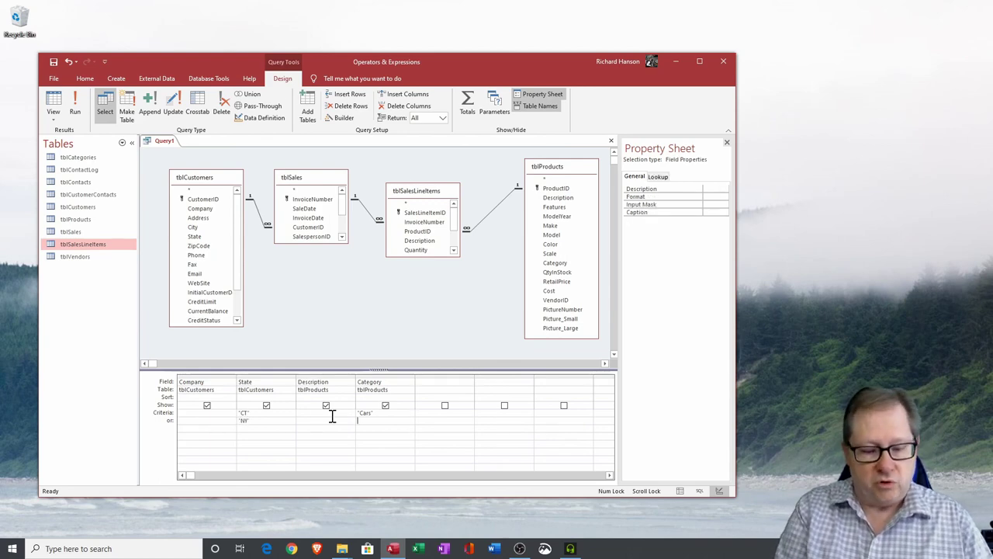
text(Trucks)
key(Tab)
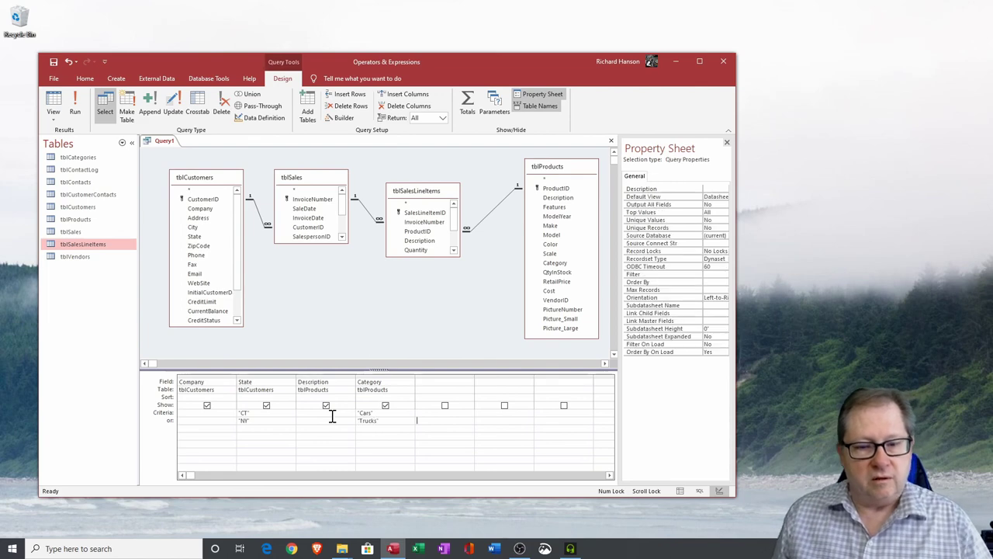
click(52, 102)
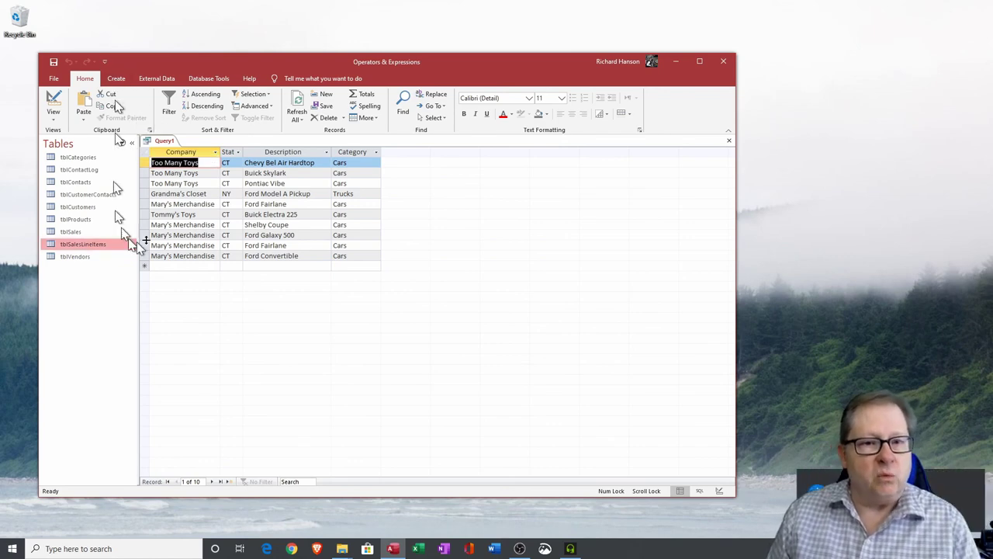
click(55, 111)
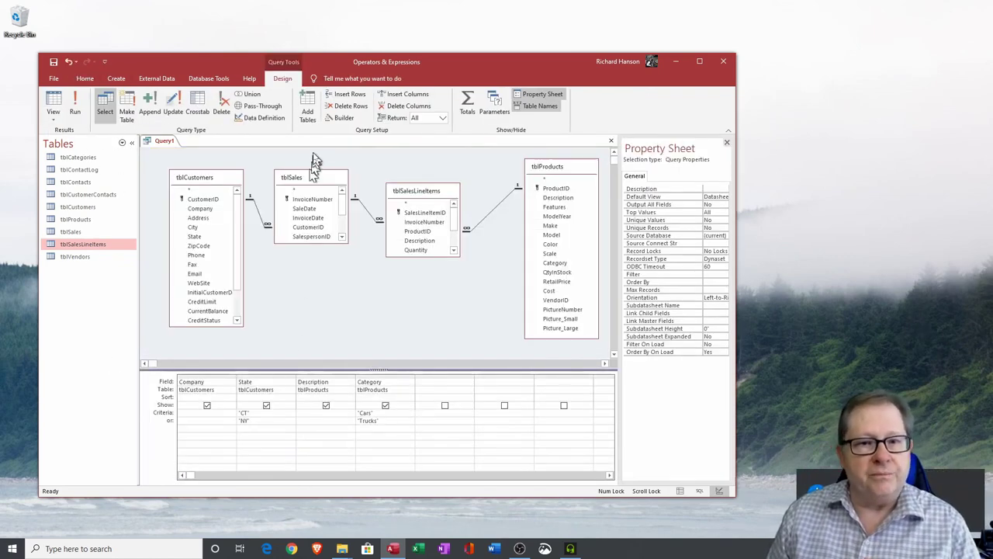
- Open the Expression Builder, list Built-In Functions, and enlarge the dialog
click(341, 117)
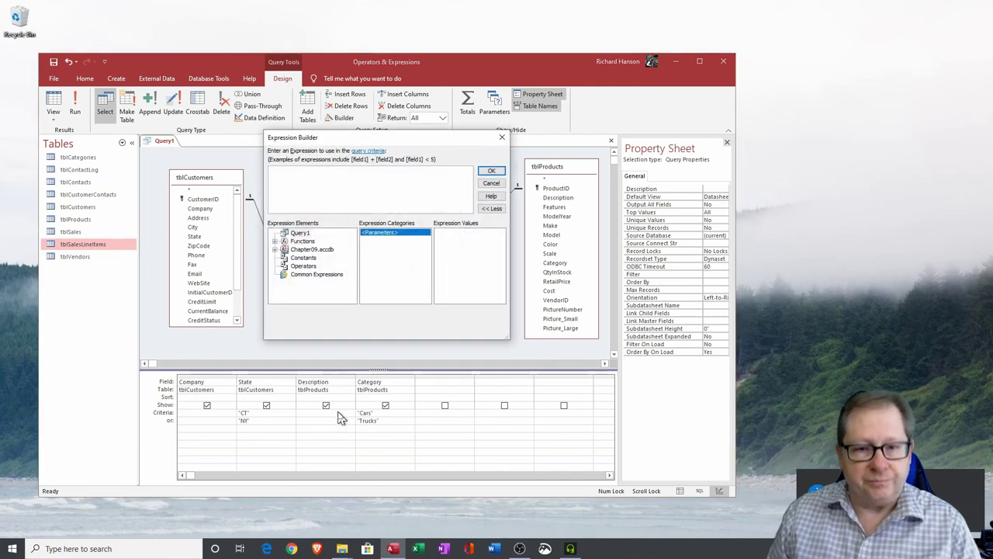
click(276, 242)
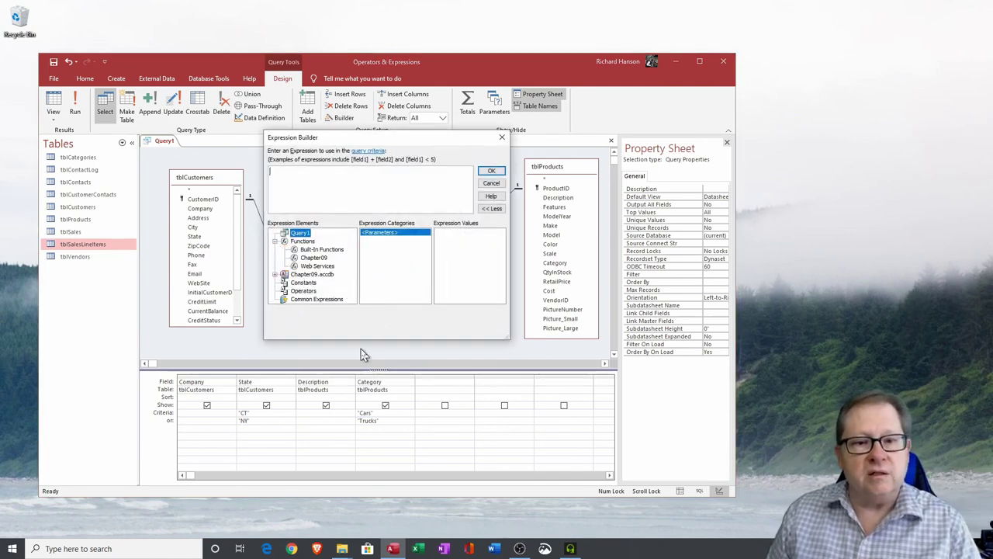
click(318, 249)
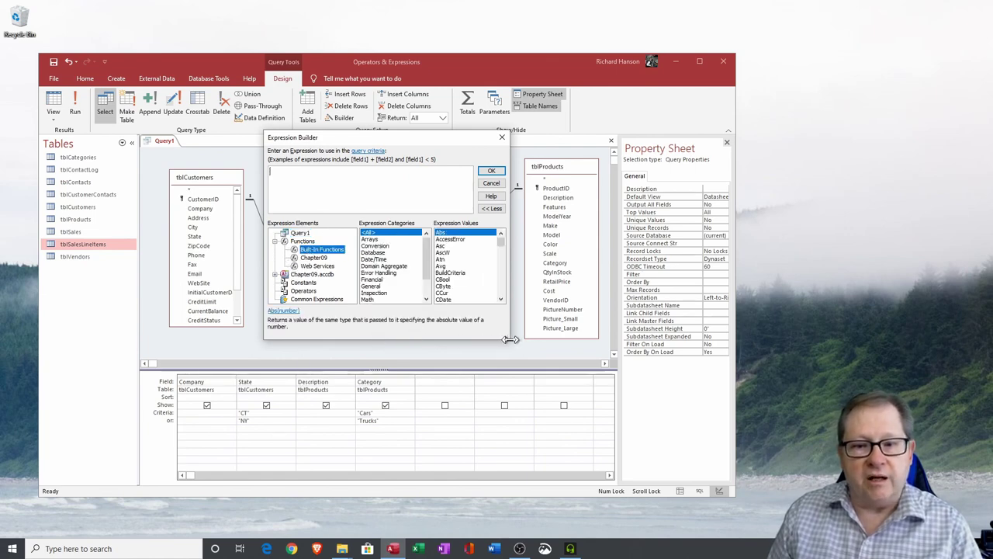
drag(508, 340, 553, 426)
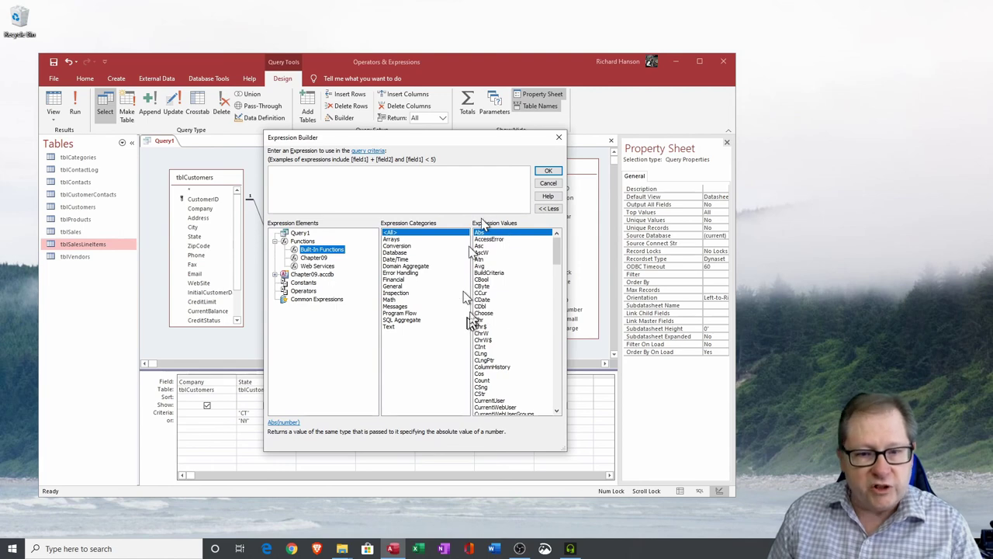
- Browse the Operators: Between, Imp, then arithmetic, comparison, logical and string categories
click(298, 291)
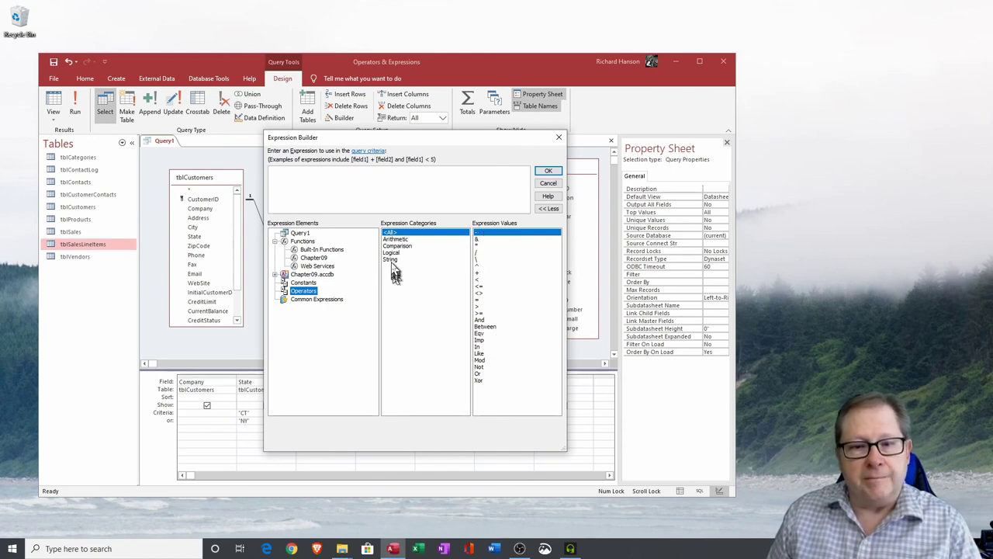
click(486, 328)
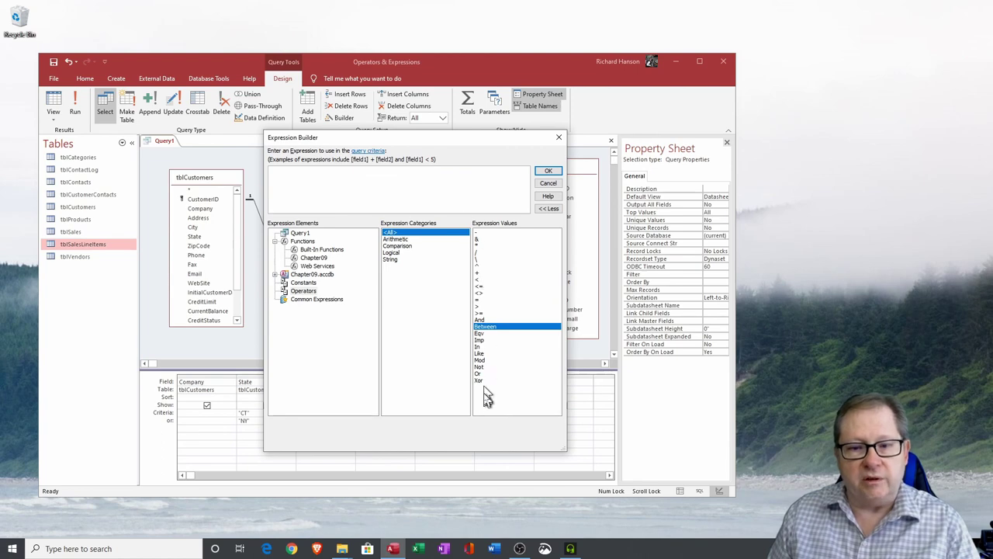
click(478, 340)
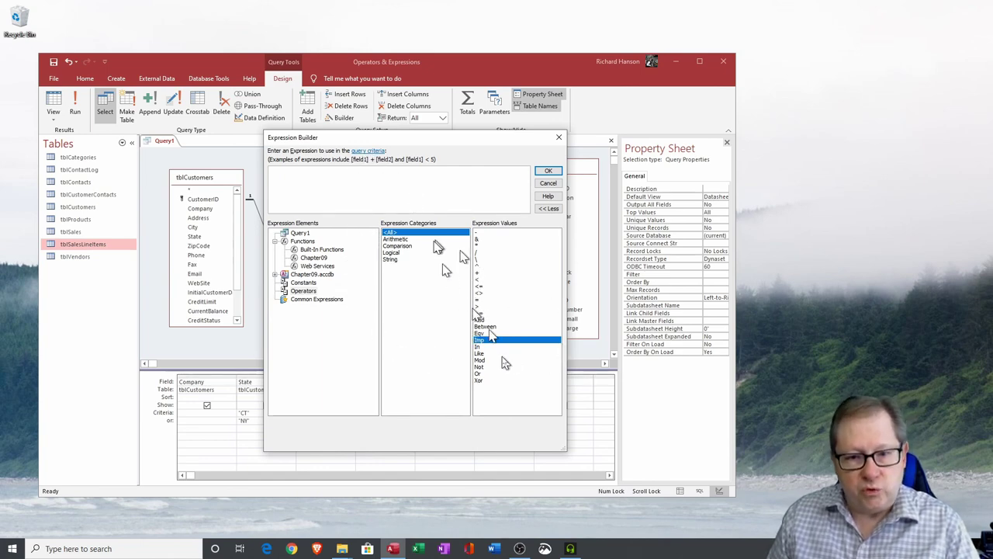
click(396, 239)
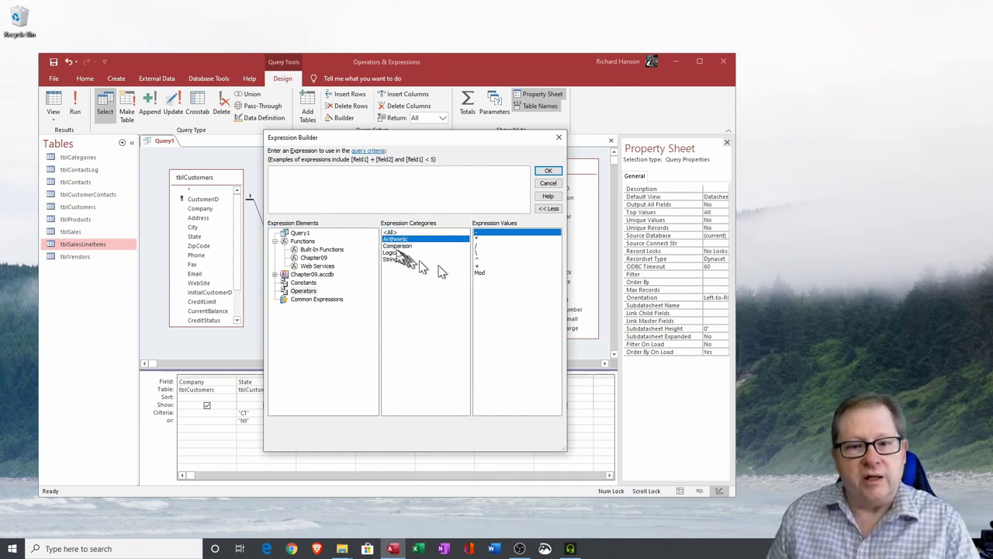
click(397, 247)
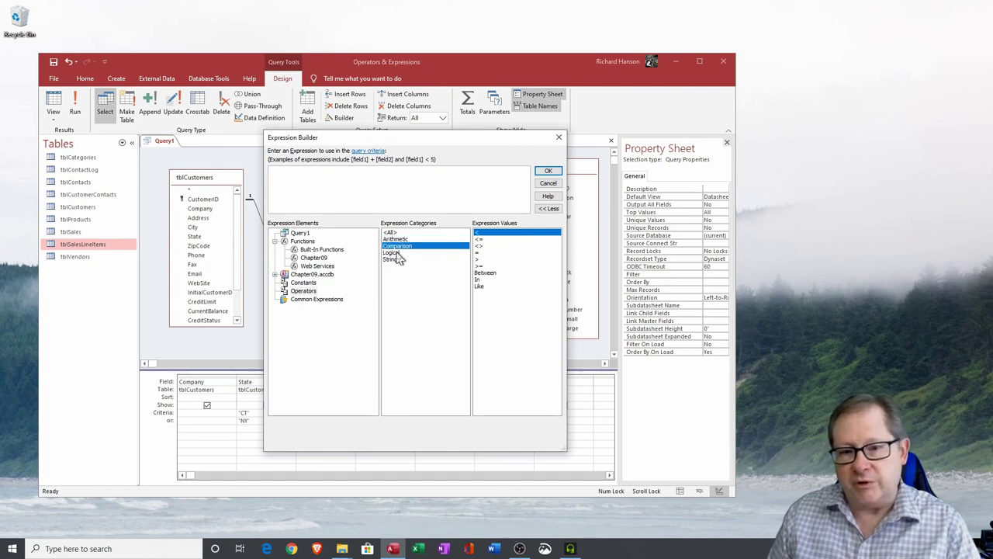
click(397, 253)
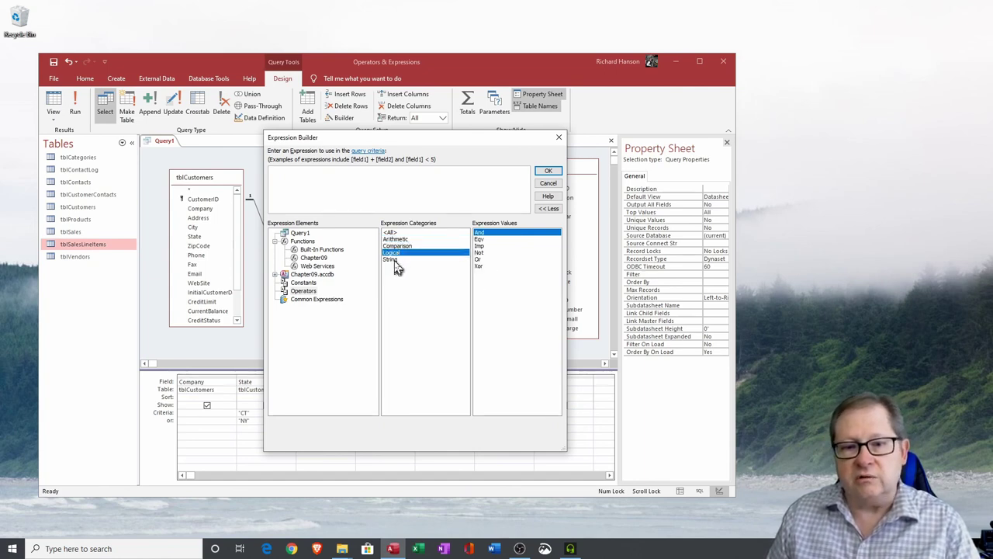
click(396, 260)
click(396, 253)
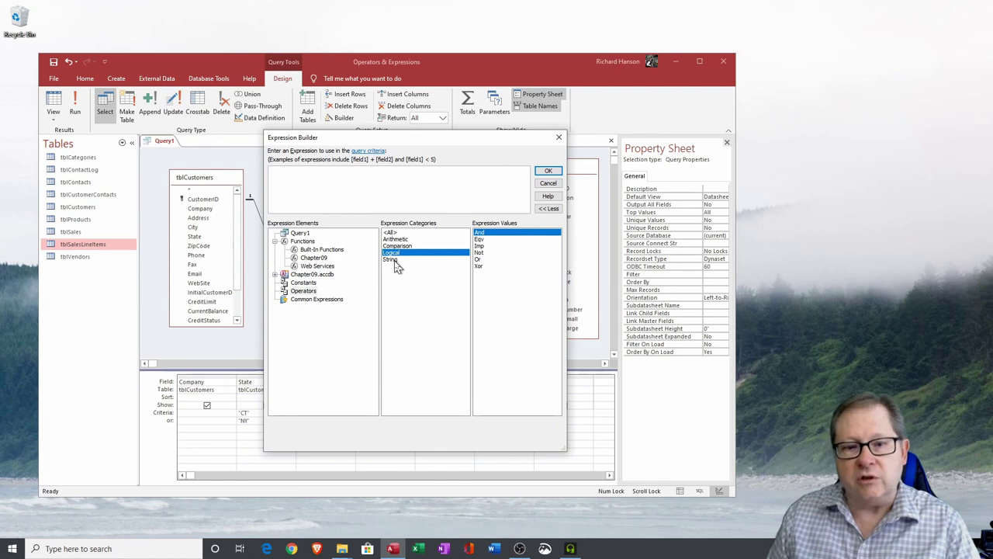
click(396, 261)
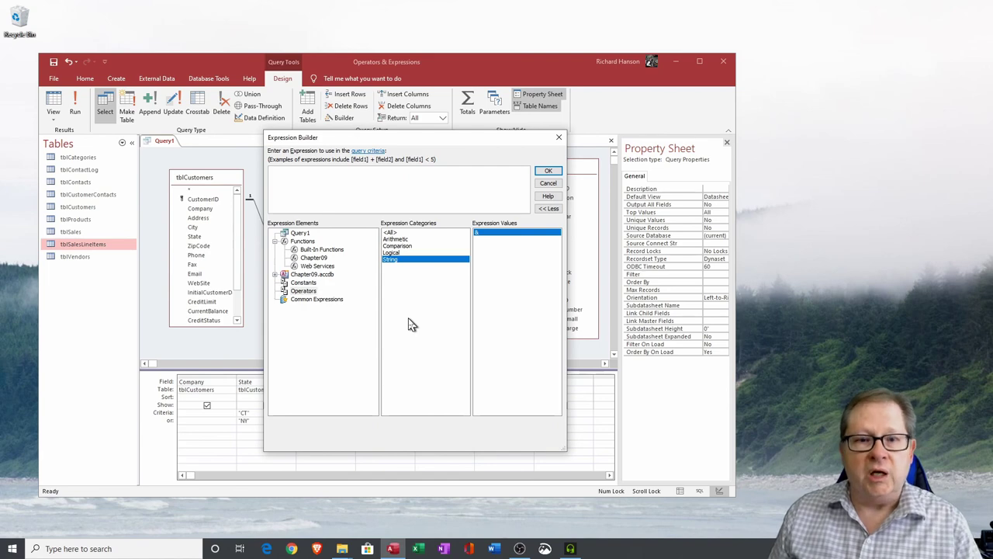
- View the Page N of M, Current Date and Current Date/Time expressions, then move the dialog right
click(303, 291)
click(310, 300)
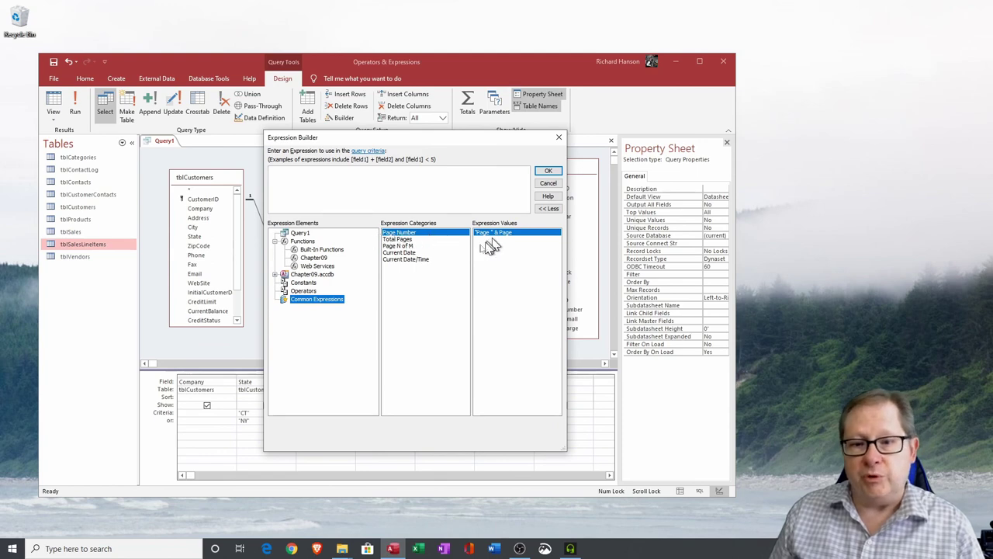
click(399, 246)
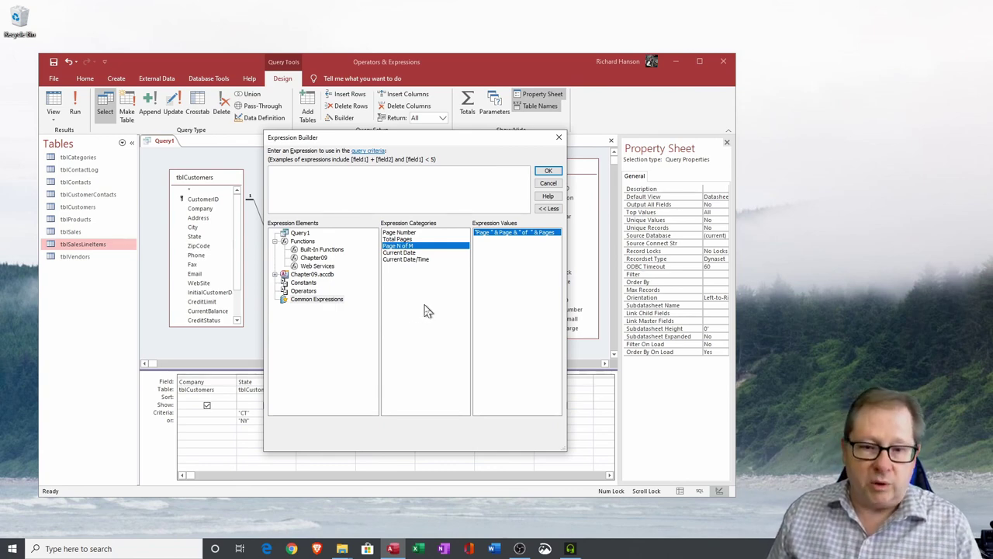
click(399, 253)
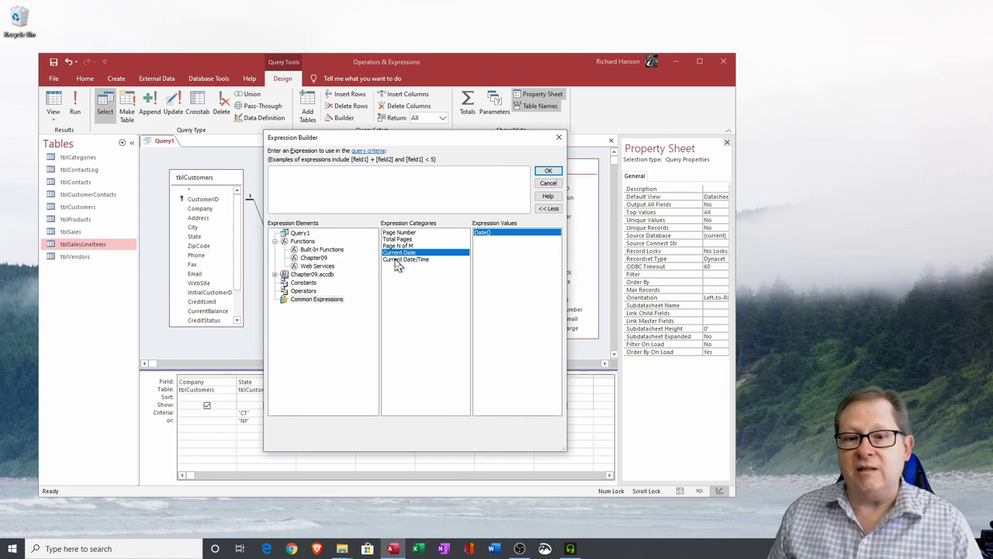
click(397, 260)
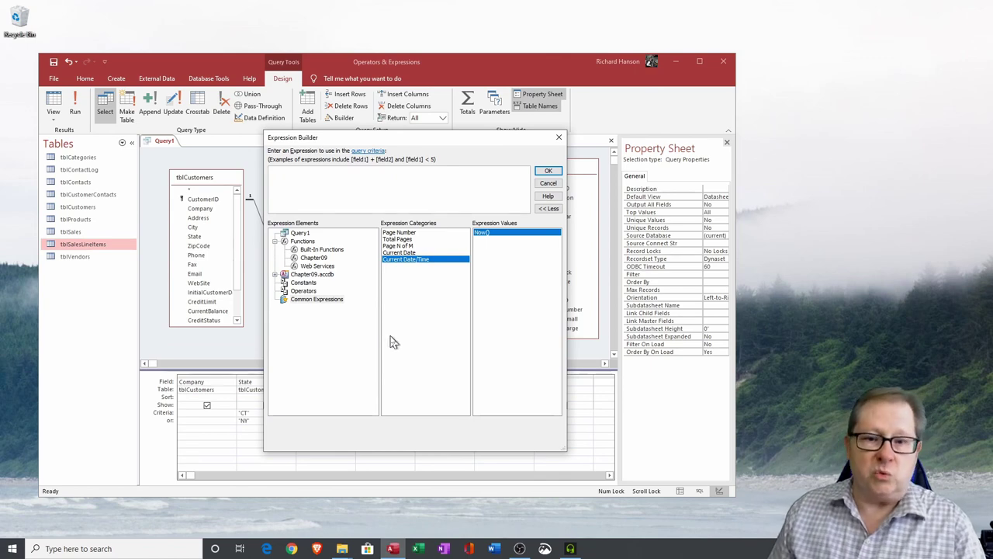
drag(403, 139, 663, 138)
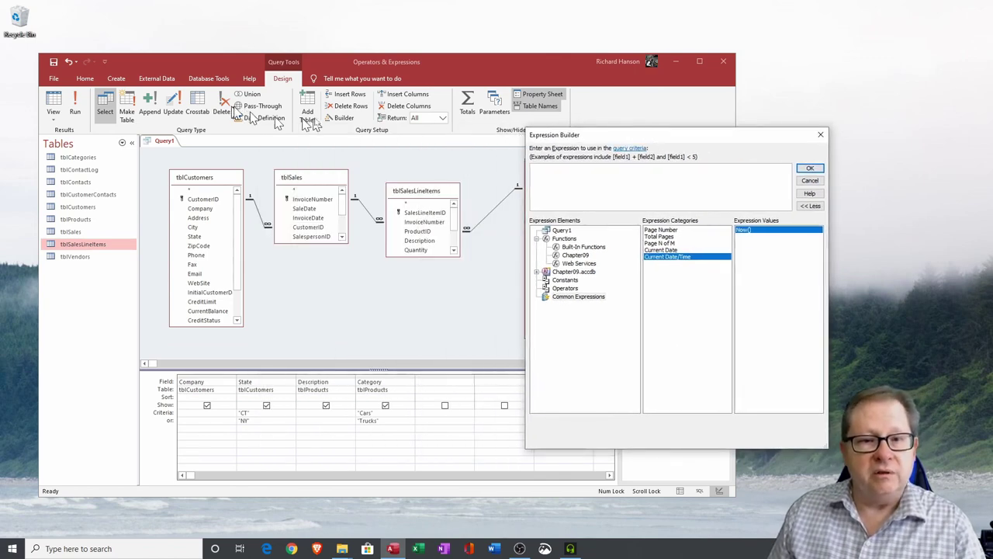
- Dismiss the Expression Builder with no expression and select the Description column in the query grid
click(804, 170)
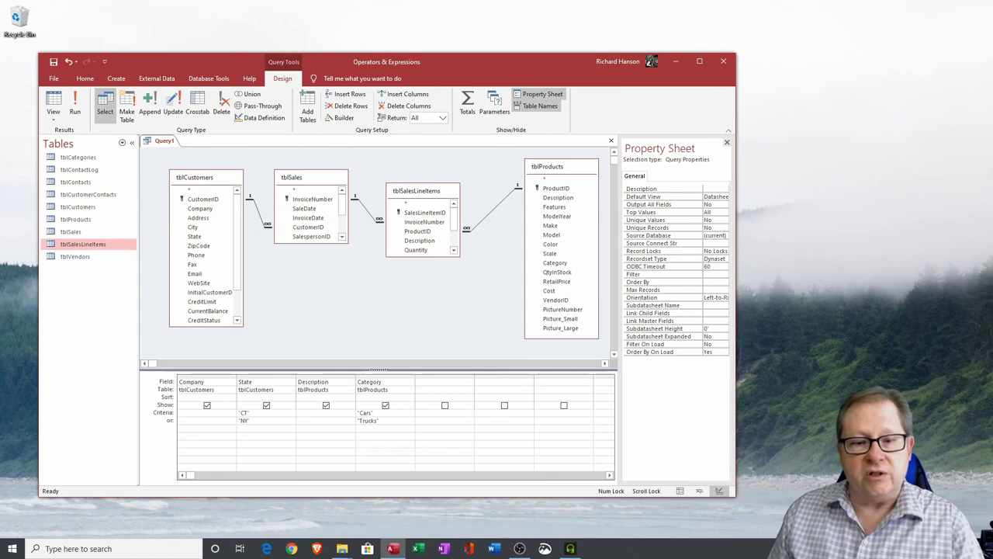
click(332, 375)
drag(326, 377, 319, 384)
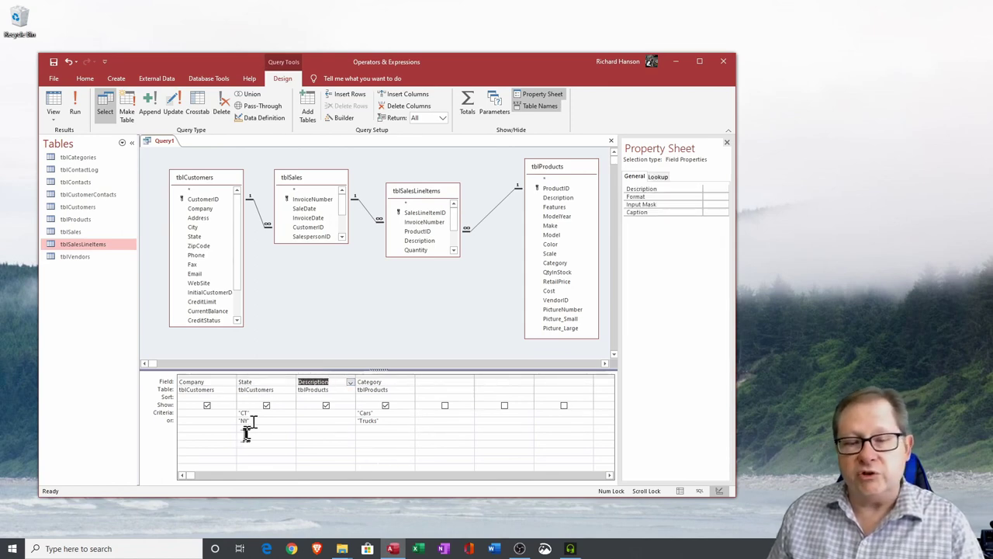